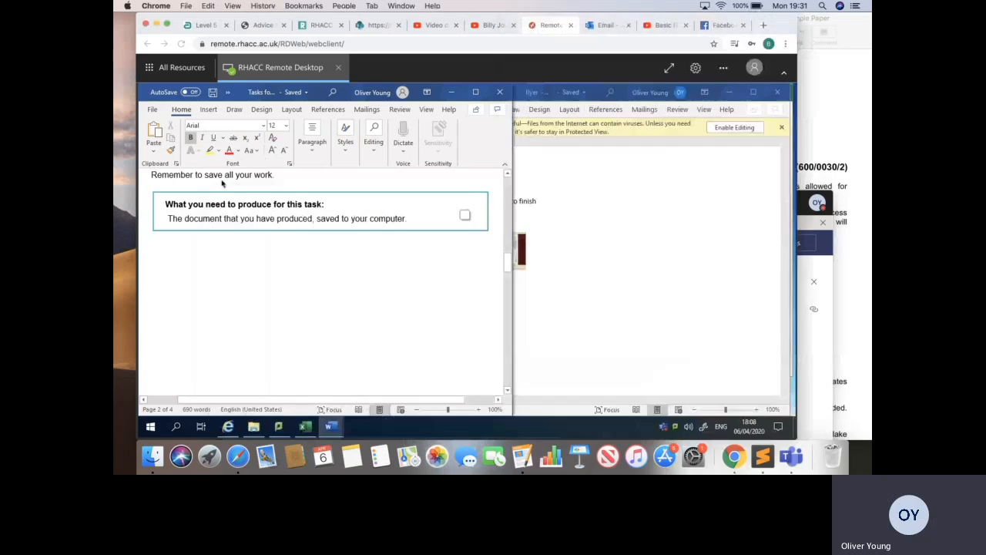
Make the remote desktop window full screen, bring up the flyer task instructions and enable editing of the flyer document.
{"action": "left_click", "coordinate": [167, 23]}
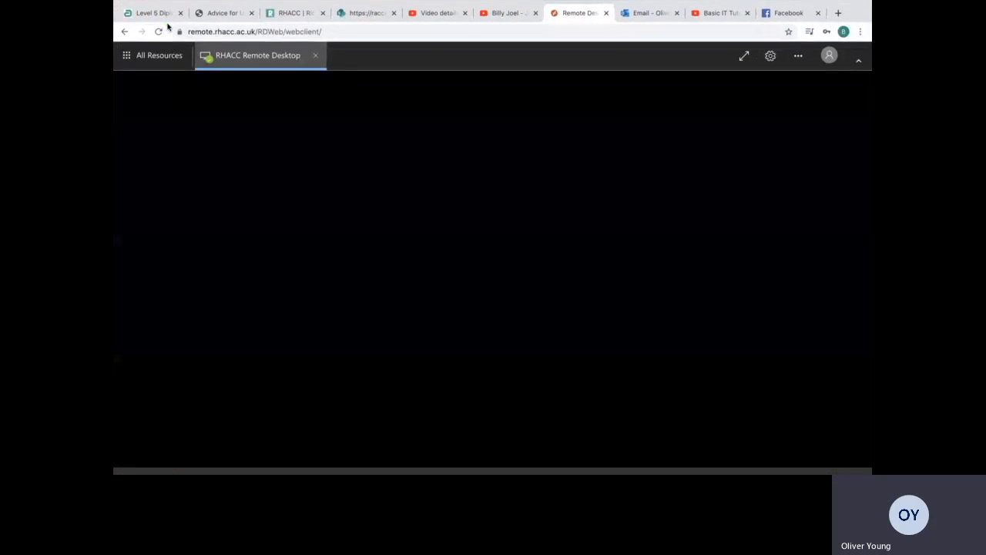
{"action": "left_click_drag", "start_coordinate": [483, 247], "coordinate": [477, 344]}
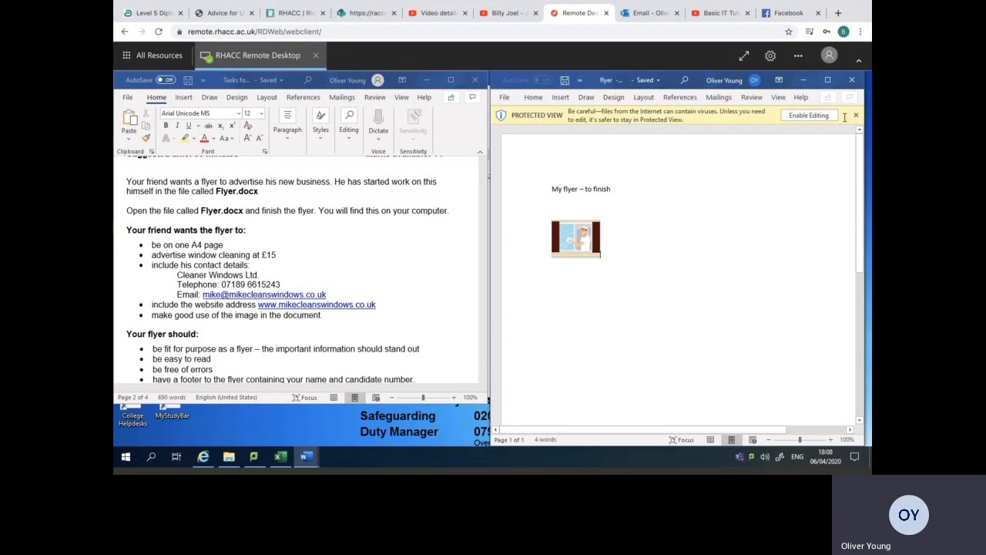
{"action": "left_click", "coordinate": [796, 117]}
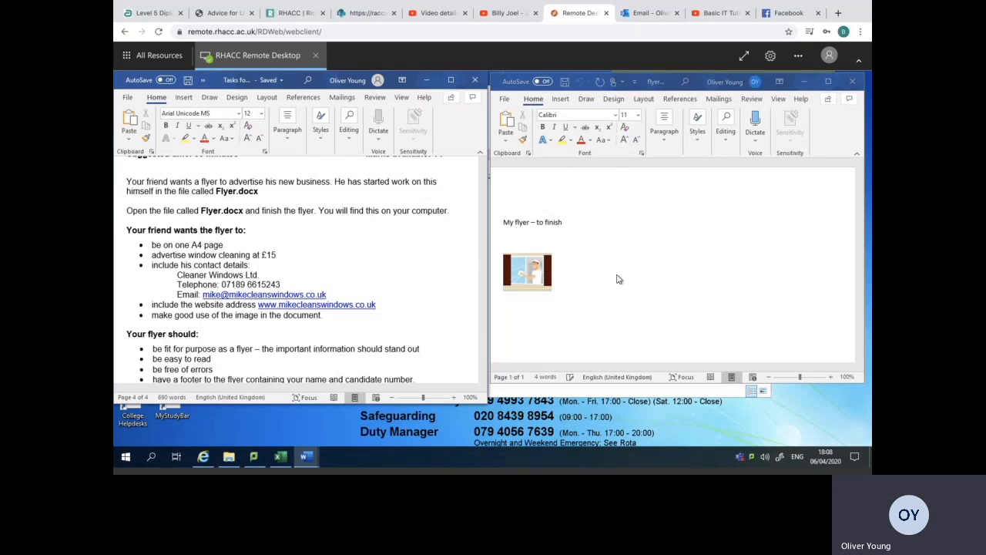
Read through the flyer requirements in the task document, including its contact details, readability and footer points.
{"action": "left_click", "coordinate": [357, 257]}
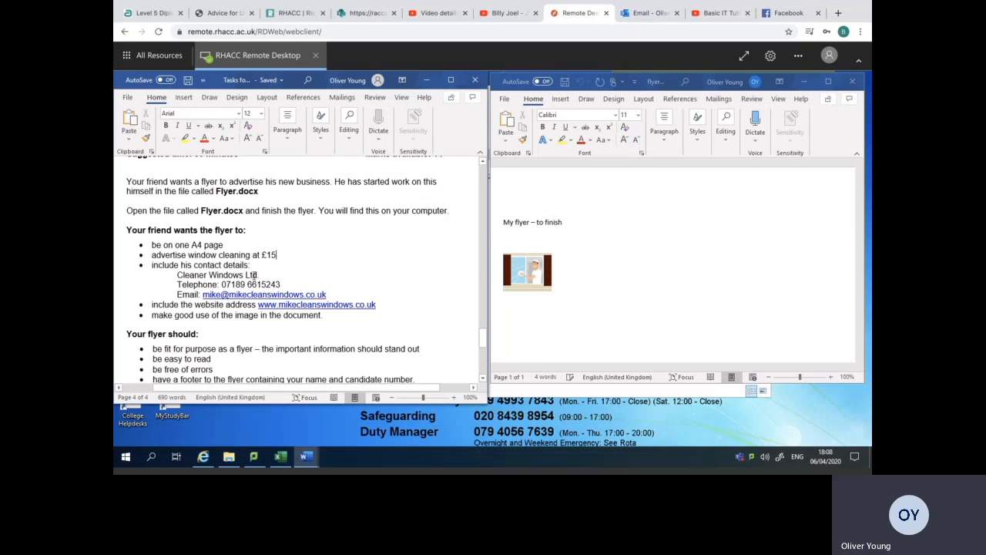
{"action": "left_click_drag", "start_coordinate": [483, 338], "coordinate": [484, 342]}
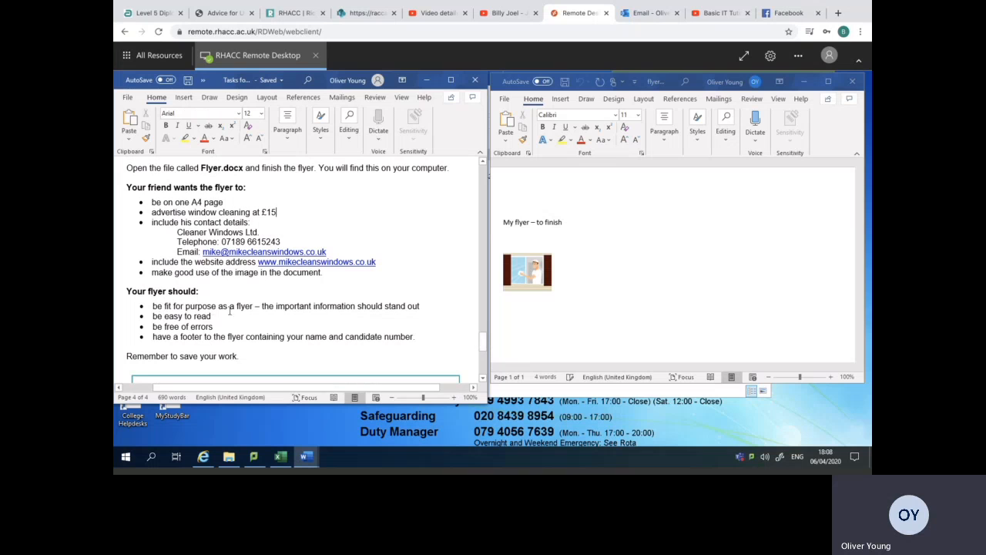
{"action": "left_click_drag", "start_coordinate": [164, 317], "coordinate": [212, 317]}
{"action": "left_click", "coordinate": [187, 328]}
{"action": "left_click", "coordinate": [838, 210]}
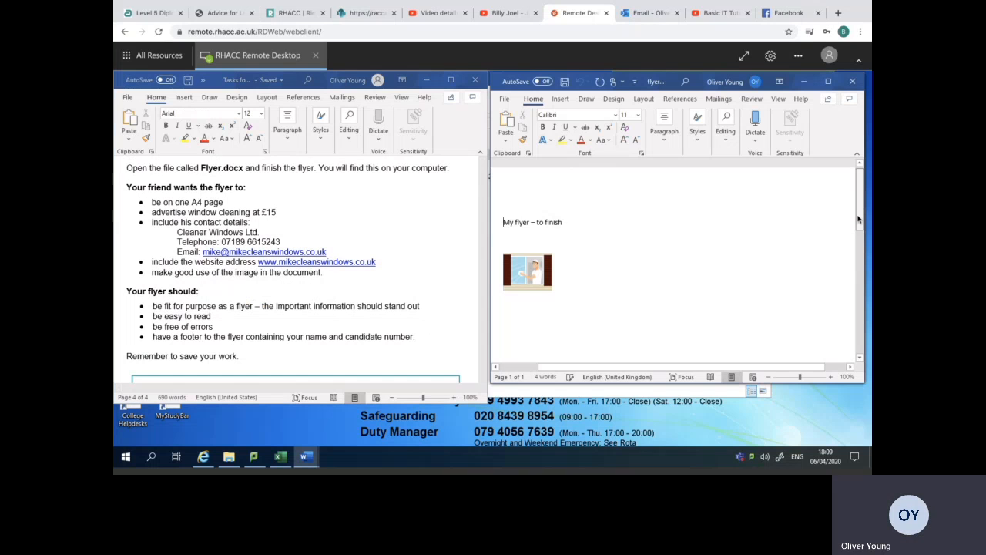
{"action": "scroll", "coordinate": [857, 208], "scroll_direction": "down", "scroll_amount": 3}
{"action": "left_click", "coordinate": [204, 337]}
{"action": "double_click", "coordinate": [195, 337]}
{"action": "left_click", "coordinate": [623, 301]}
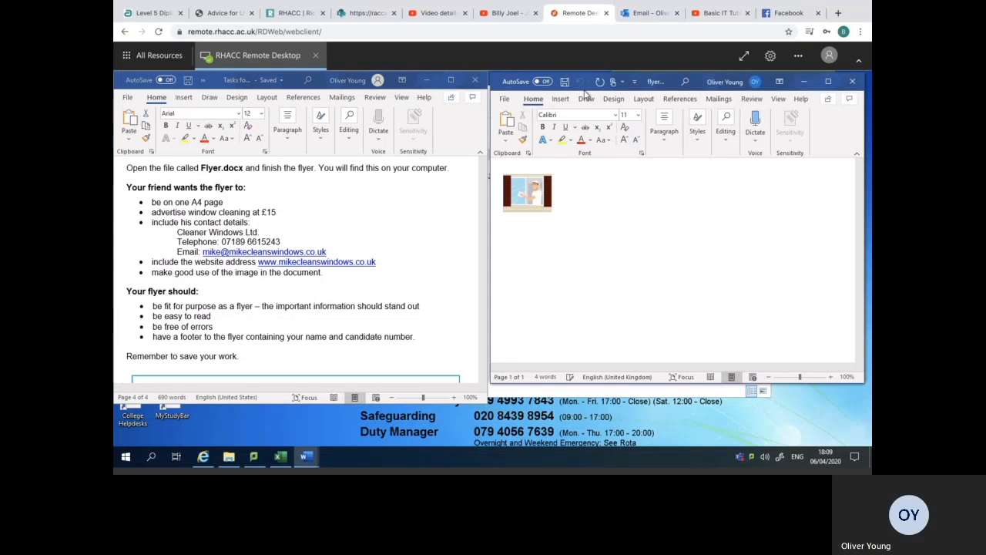
Insert a footer in the built-in Blank style into the flyer document.
{"action": "left_click", "coordinate": [558, 100]}
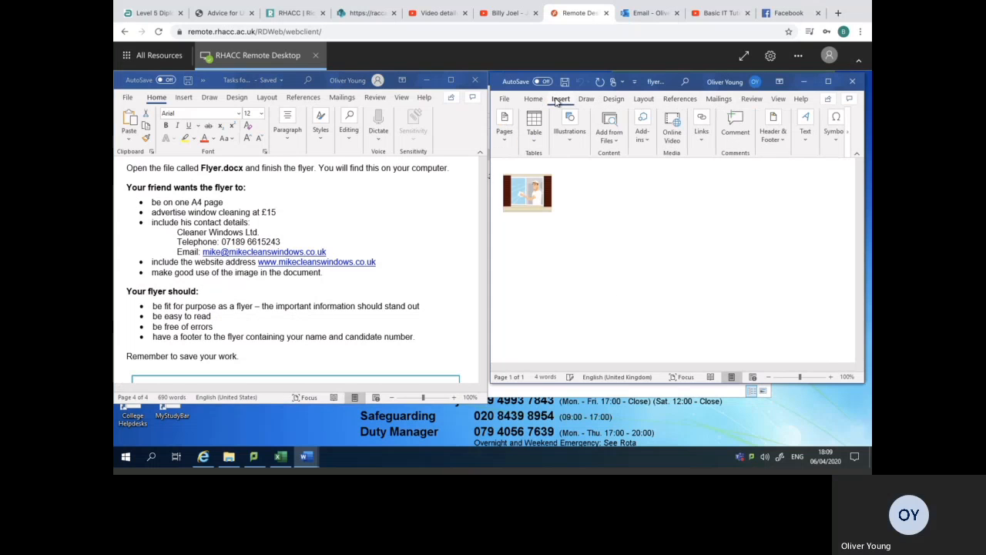
{"action": "left_click", "coordinate": [772, 130]}
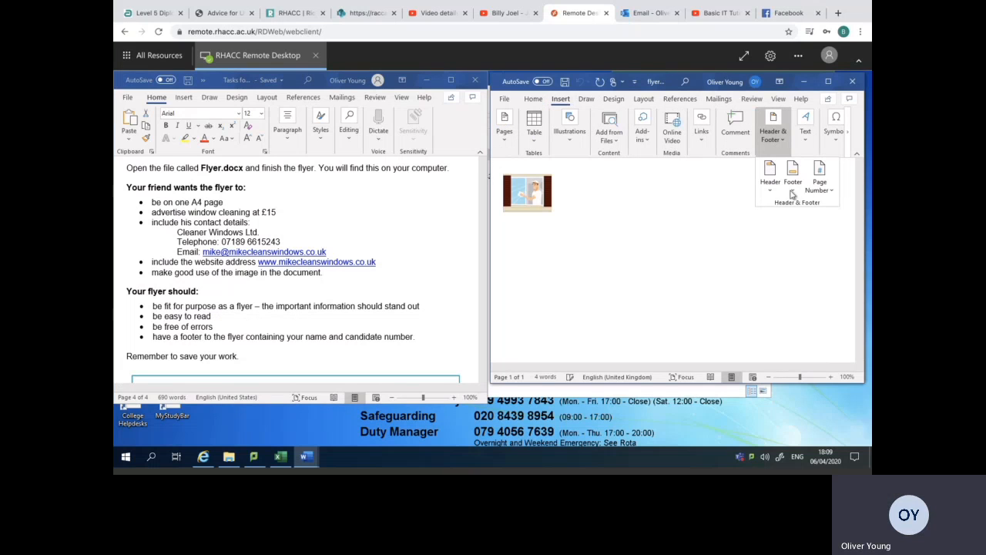
{"action": "left_click", "coordinate": [794, 192]}
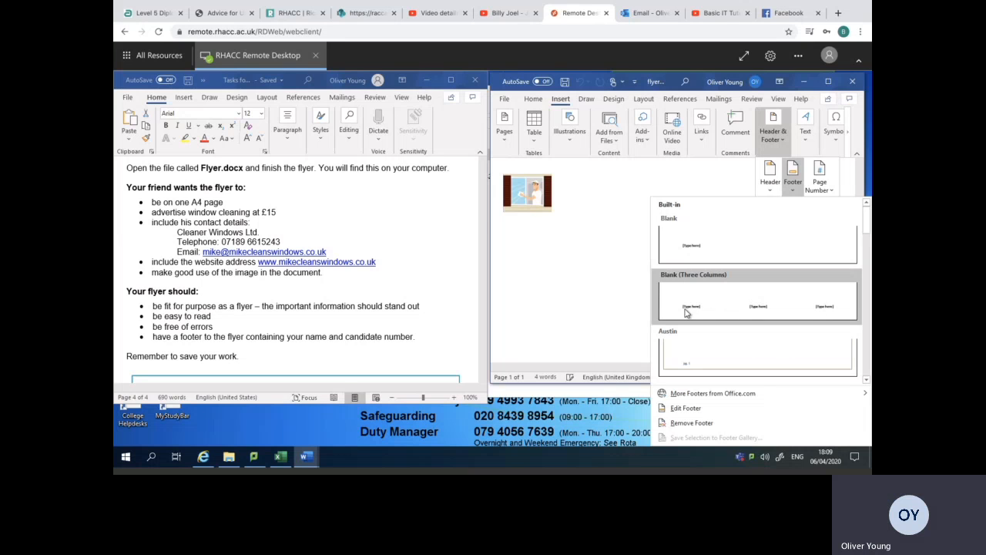
{"action": "left_click", "coordinate": [712, 243]}
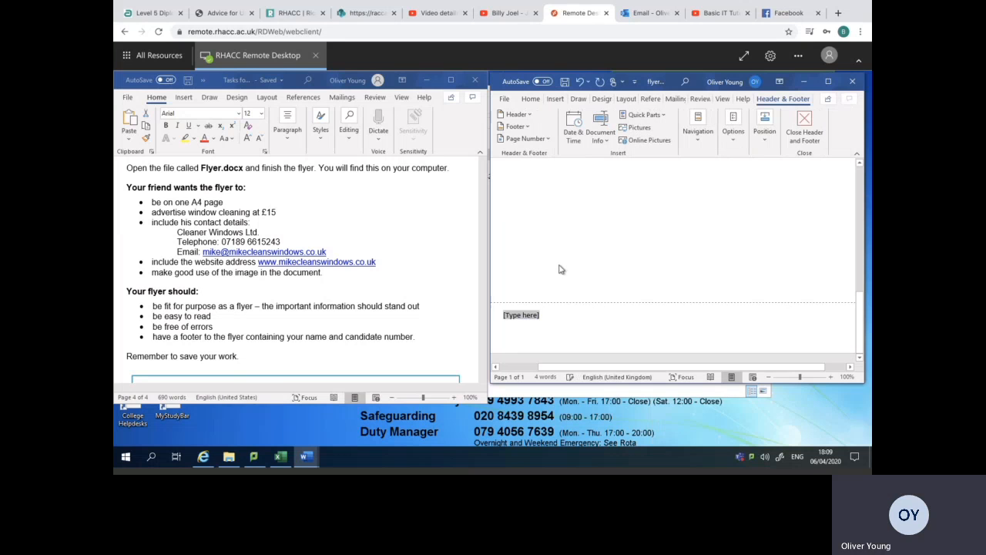
Zoom the flyer out to 86%, extend both document windows down to the taskbar and return the flyer to Print Layout view.
{"action": "double_click", "coordinate": [192, 337]}
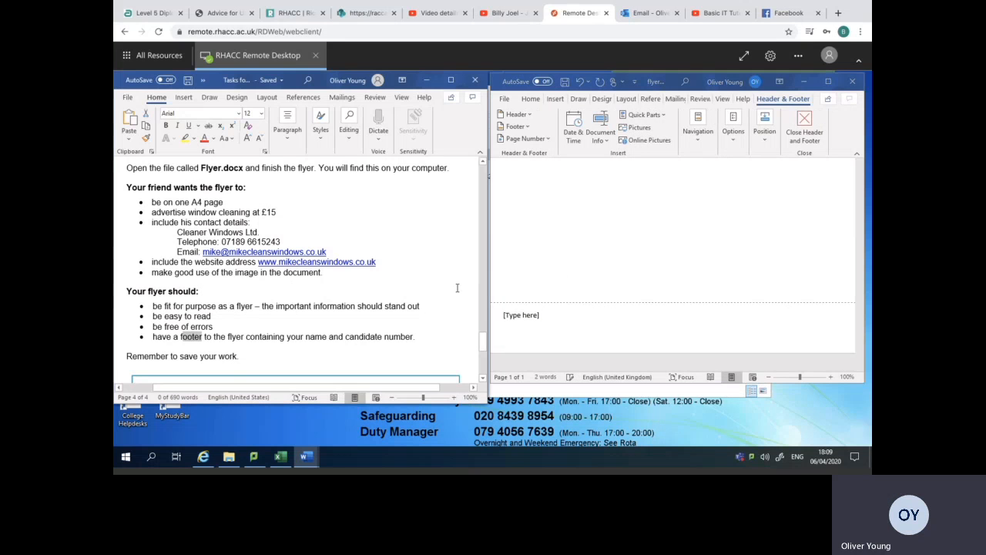
{"action": "scroll", "coordinate": [484, 348], "scroll_direction": "up", "scroll_amount": 6}
{"action": "scroll", "coordinate": [293, 310], "scroll_direction": "down", "scroll_amount": 4}
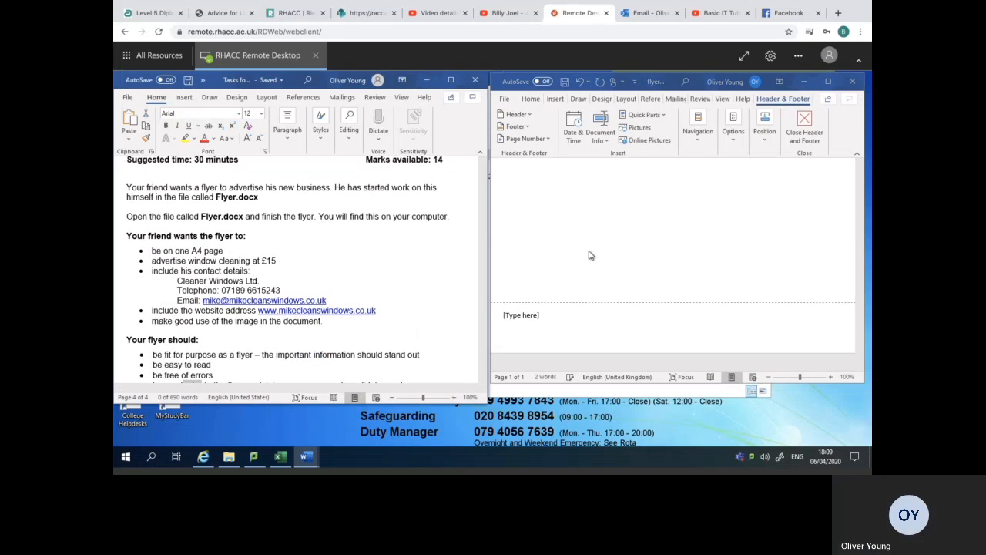
{"action": "left_click", "coordinate": [832, 276]}
{"action": "left_click_drag", "start_coordinate": [858, 302], "coordinate": [861, 240]}
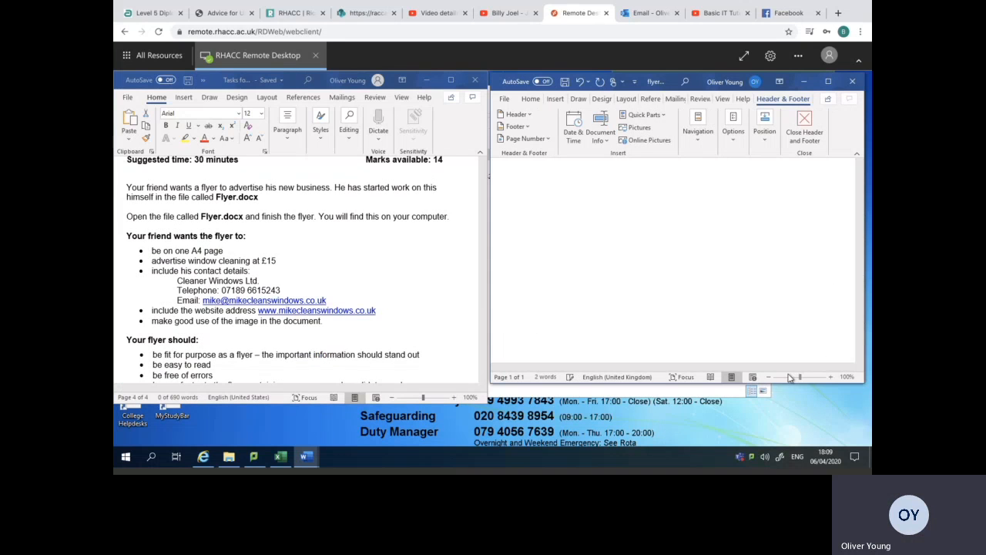
{"action": "left_click_drag", "start_coordinate": [800, 380], "coordinate": [796, 380]}
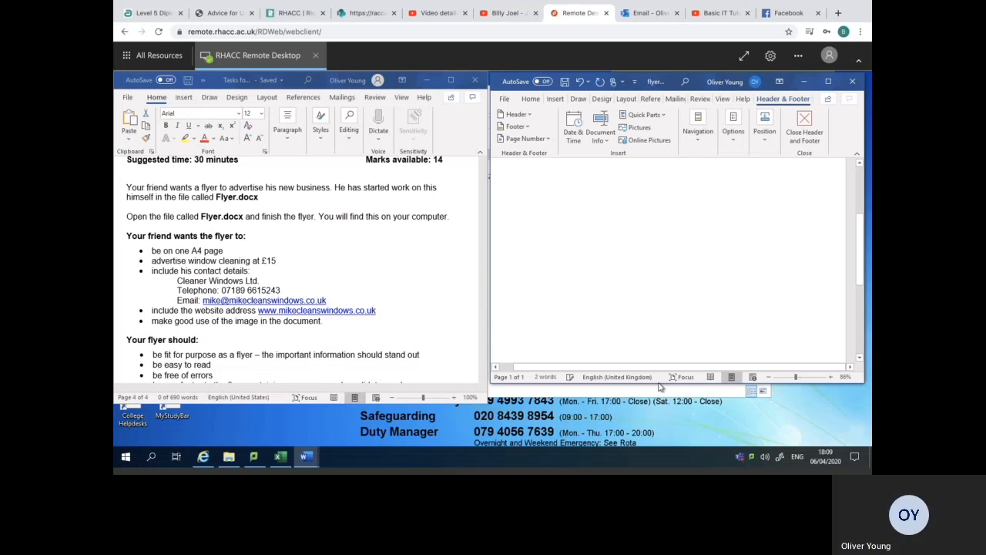
{"action": "left_click_drag", "start_coordinate": [661, 385], "coordinate": [660, 445]}
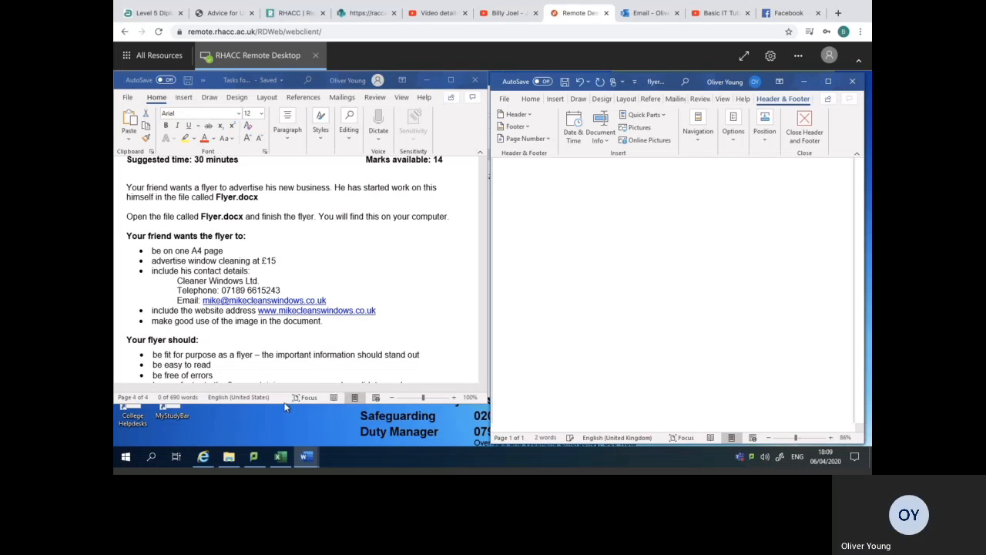
{"action": "left_click_drag", "start_coordinate": [286, 405], "coordinate": [286, 442]}
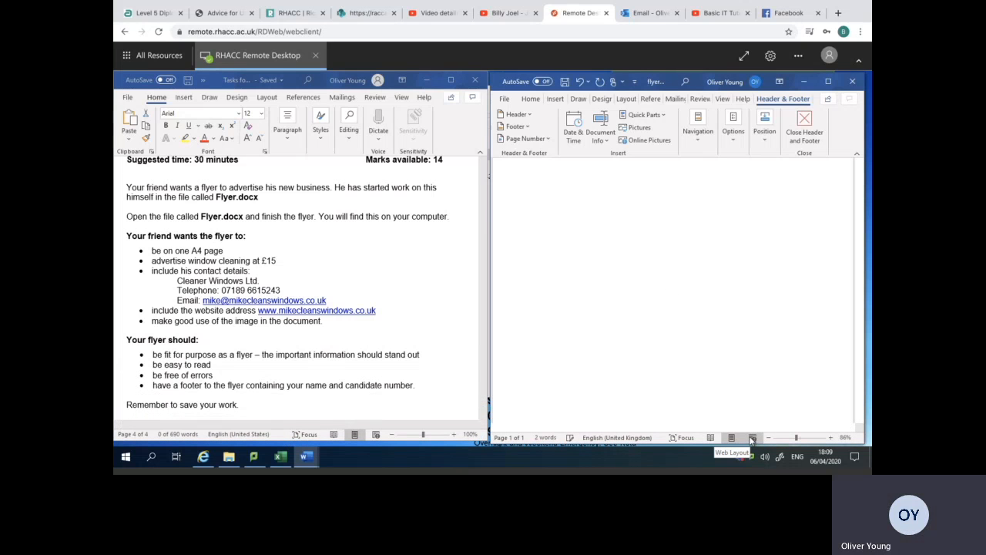
{"action": "left_click", "coordinate": [709, 437]}
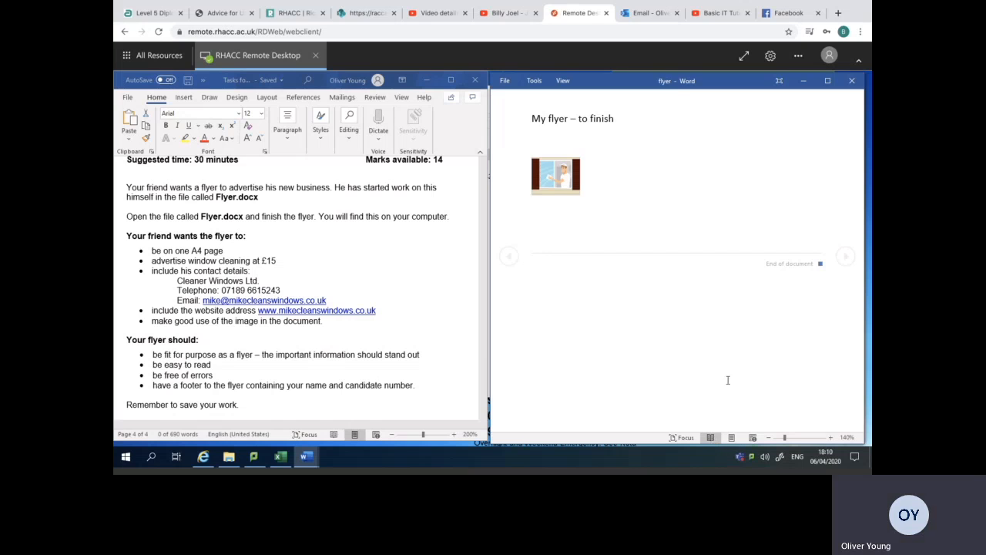
{"action": "left_click", "coordinate": [732, 438]}
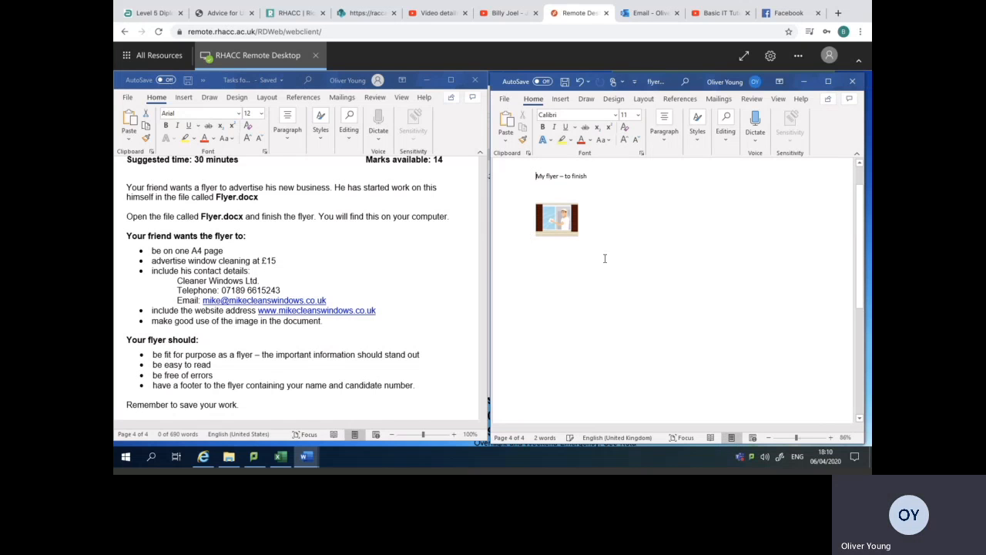
Enlarge the window cleaner picture to more than half the page width and try to move it around the page.
{"action": "left_click", "coordinate": [576, 239]}
{"action": "left_click_drag", "start_coordinate": [580, 243], "coordinate": [724, 310]}
{"action": "left_click_drag", "start_coordinate": [657, 290], "coordinate": [716, 305]}
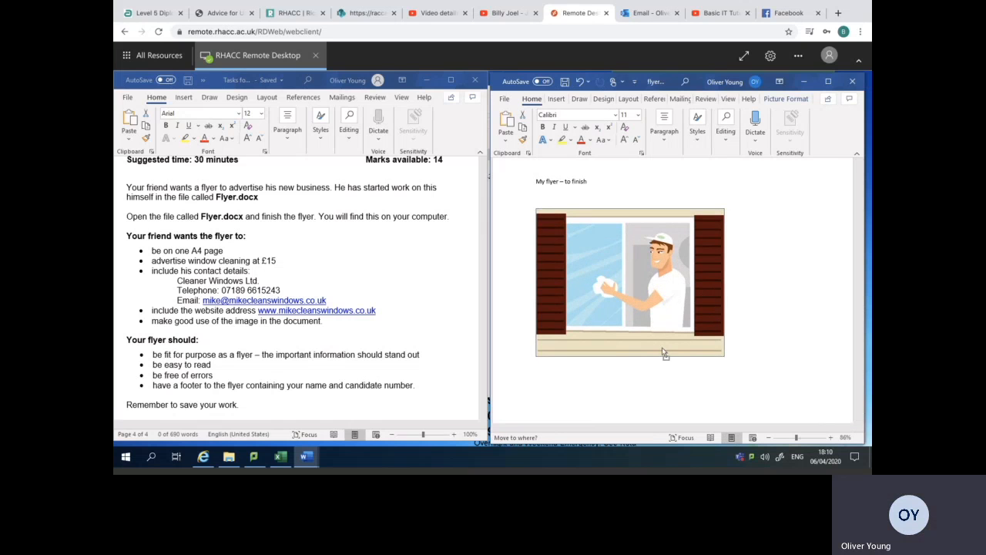
{"action": "left_click_drag", "start_coordinate": [665, 367], "coordinate": [664, 384]}
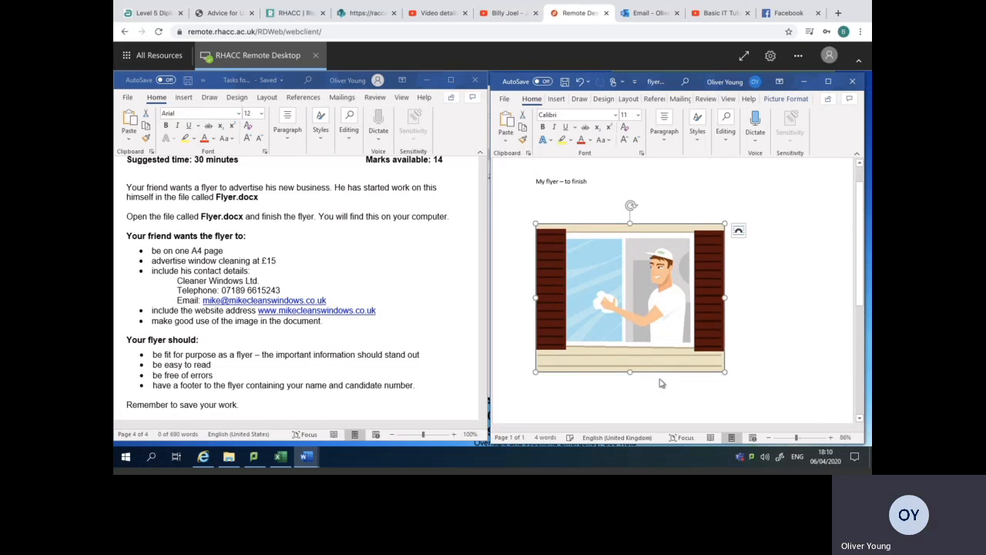
{"action": "left_click_drag", "start_coordinate": [633, 321], "coordinate": [661, 251]}
Set the window cleaner picture's text wrapping to Behind Text.
{"action": "right_click", "coordinate": [641, 258]}
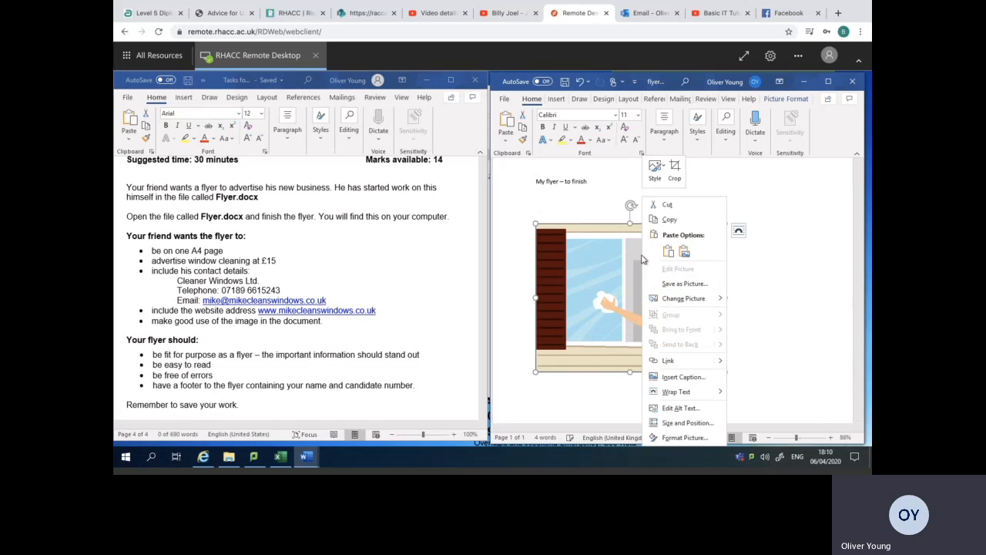
{"action": "mouse_move", "coordinate": [686, 394]}
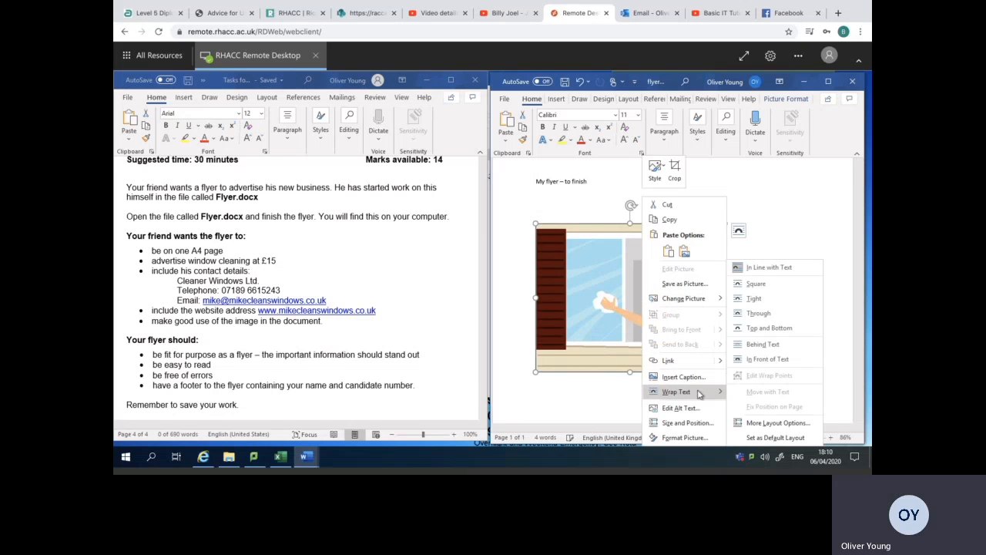
{"action": "left_click", "coordinate": [774, 348]}
Shrink the window cleaner picture slightly and position it below the title line, starting just outside the left margin.
{"action": "left_click_drag", "start_coordinate": [603, 281], "coordinate": [645, 264]}
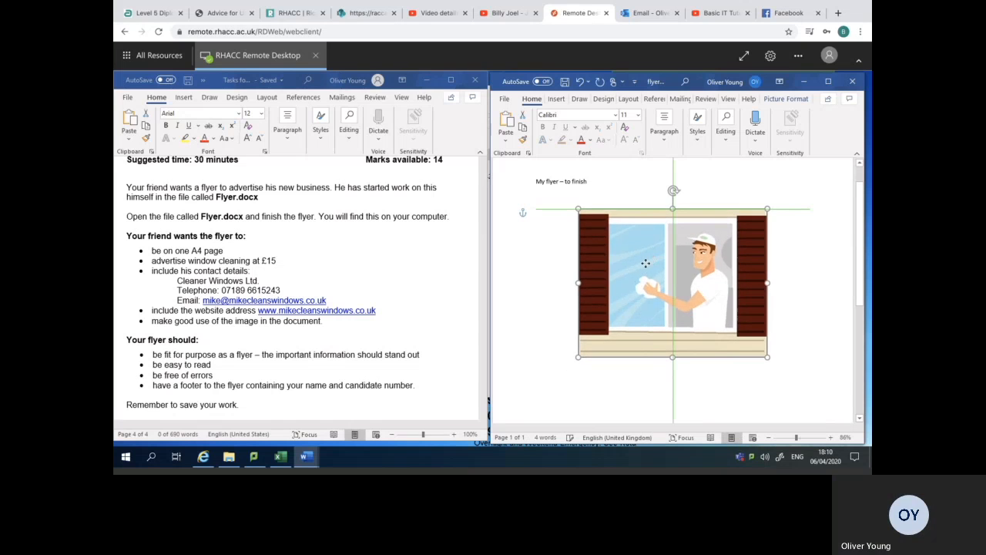
{"action": "left_click_drag", "start_coordinate": [724, 293], "coordinate": [643, 294]}
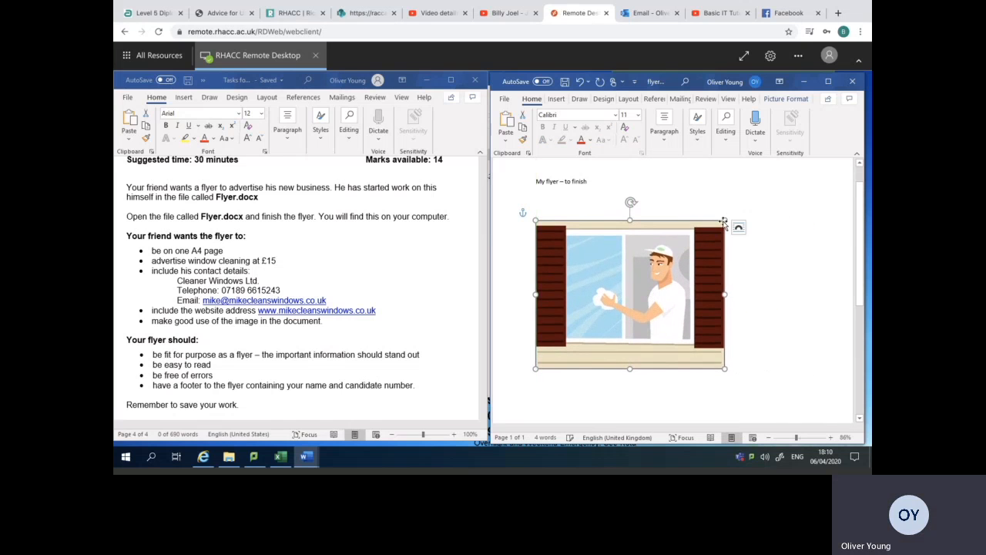
{"action": "left_click_drag", "start_coordinate": [722, 222], "coordinate": [708, 234]}
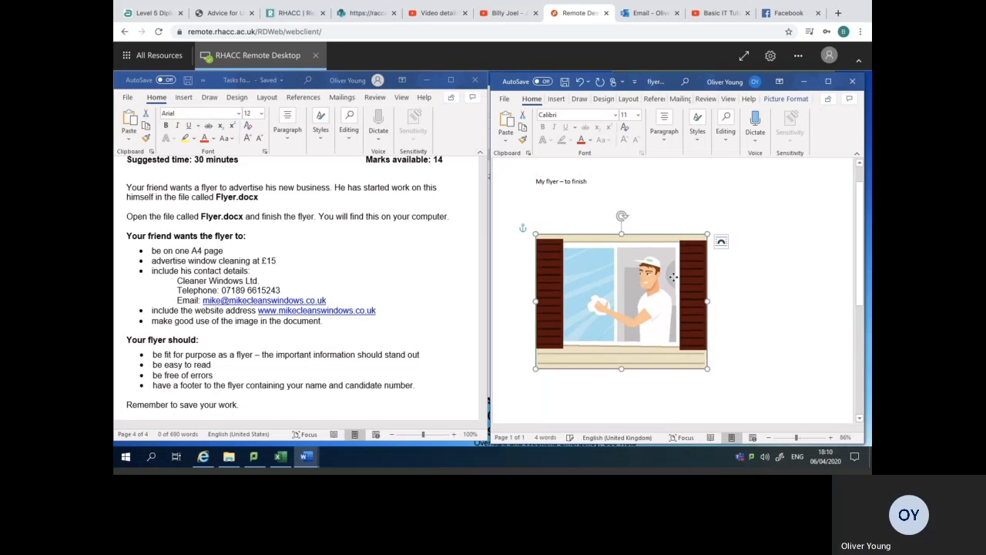
{"action": "left_click_drag", "start_coordinate": [582, 268], "coordinate": [563, 265]}
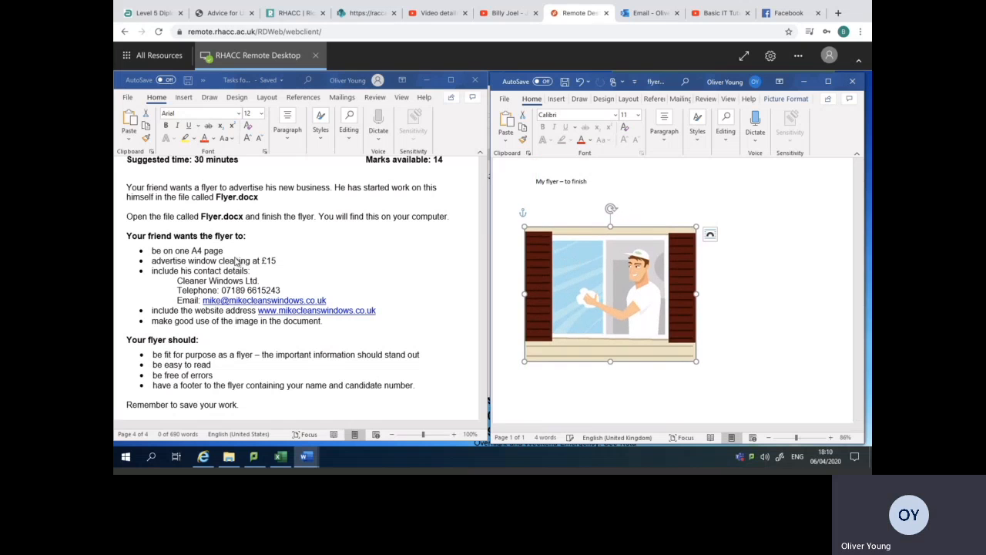
Maximize the flyer document window with the insert commands displayed.
{"action": "left_click", "coordinate": [557, 99]}
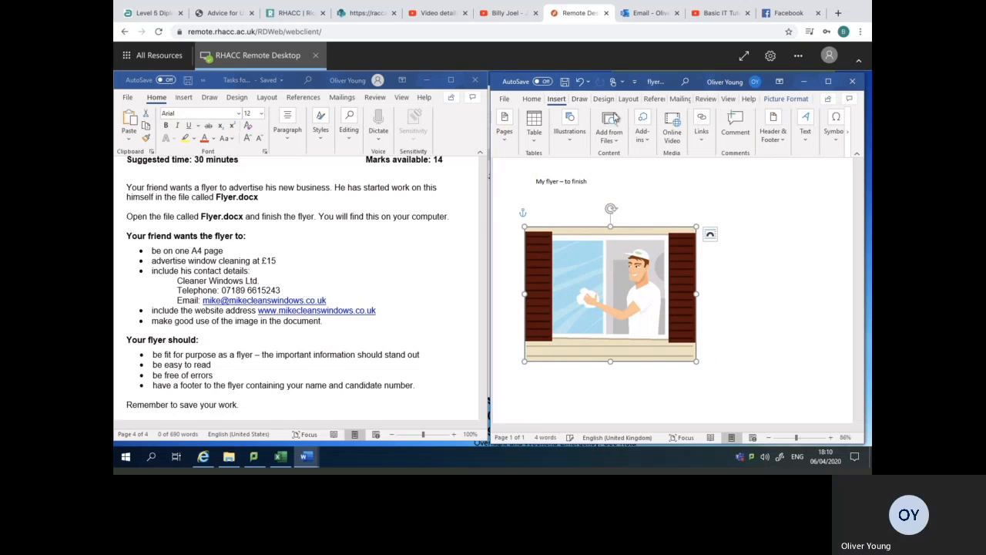
{"action": "left_click", "coordinate": [584, 100]}
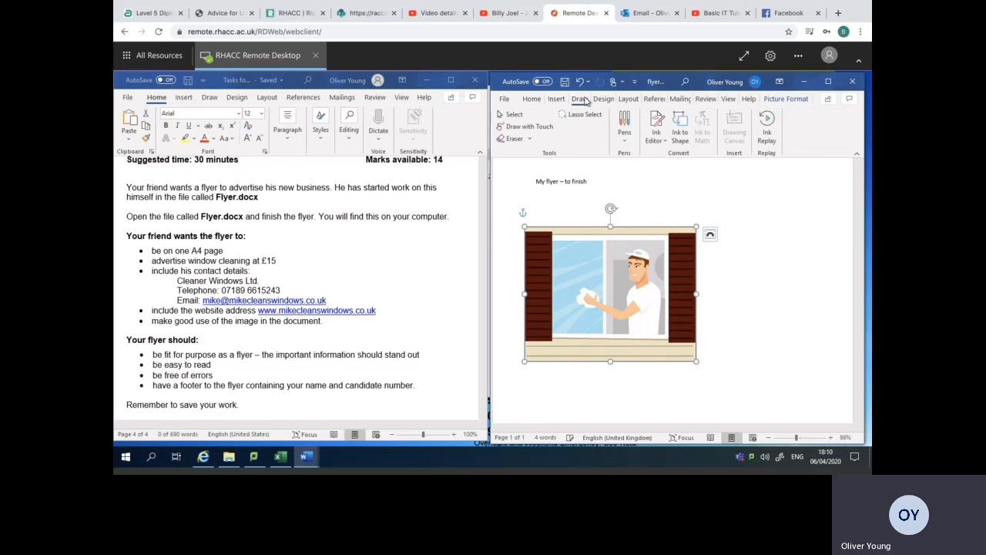
{"action": "left_click", "coordinate": [558, 99]}
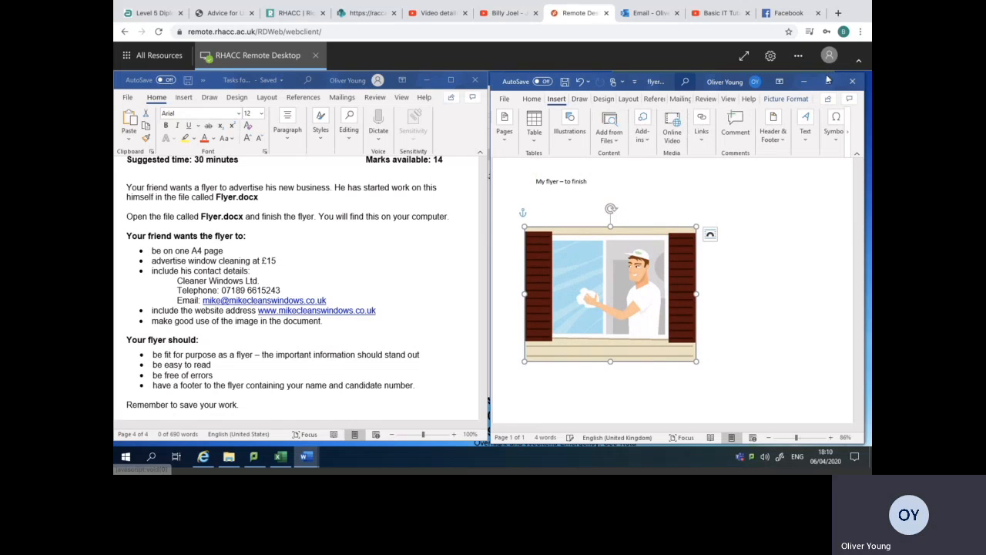
{"action": "left_click", "coordinate": [828, 81]}
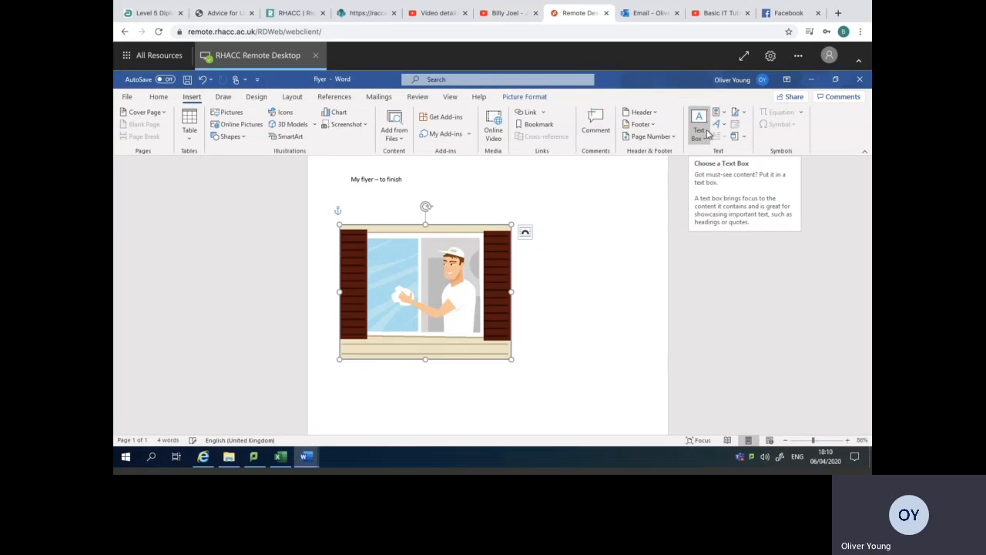
{"action": "left_click", "coordinate": [477, 83]}
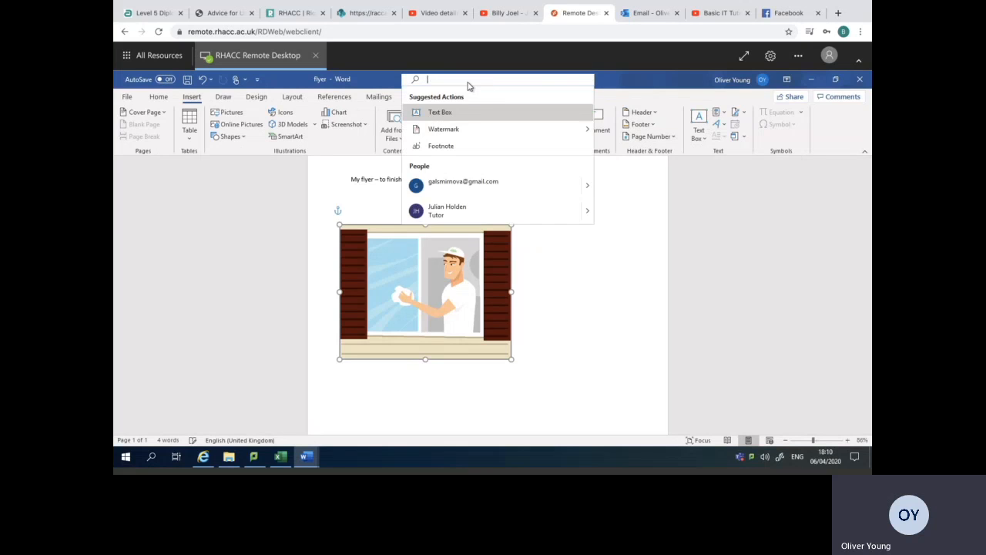
{"action": "type", "text": "tex"}
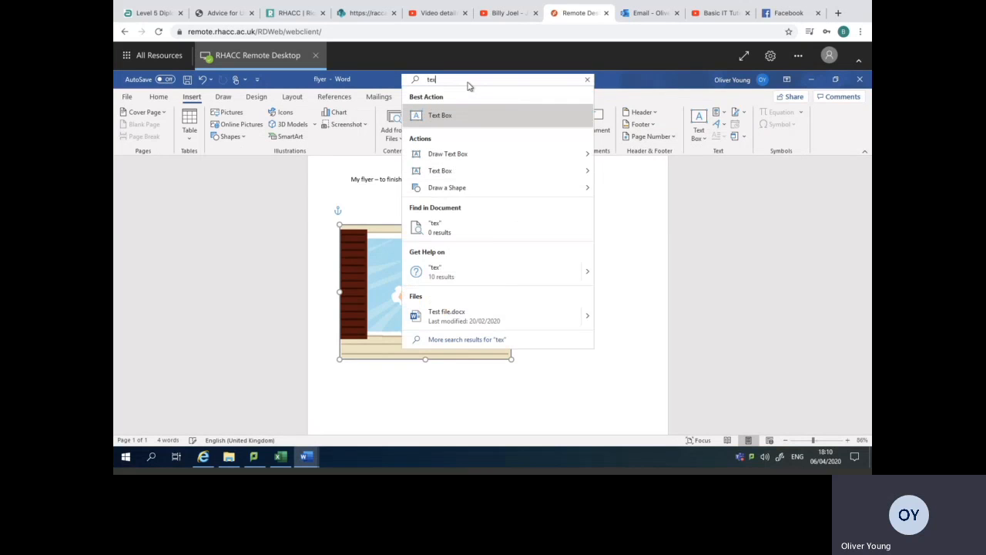
{"action": "left_click", "coordinate": [447, 117]}
{"action": "left_click", "coordinate": [445, 118]}
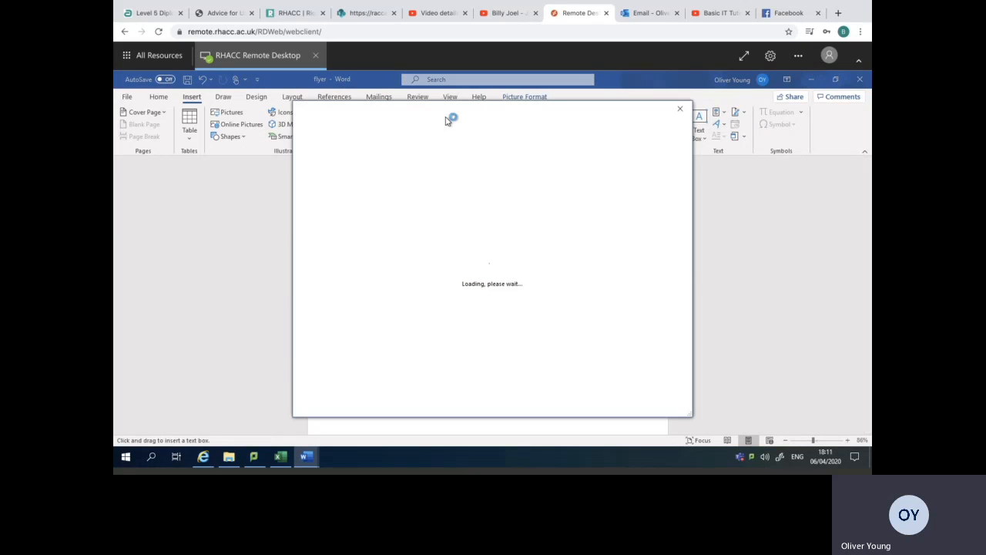
{"action": "left_click", "coordinate": [679, 109]}
Insert a text box about 7.5 cm high and 6.12 cm wide beside the window cleaner picture.
{"action": "left_click", "coordinate": [476, 85]}
{"action": "type", "text": "t"}
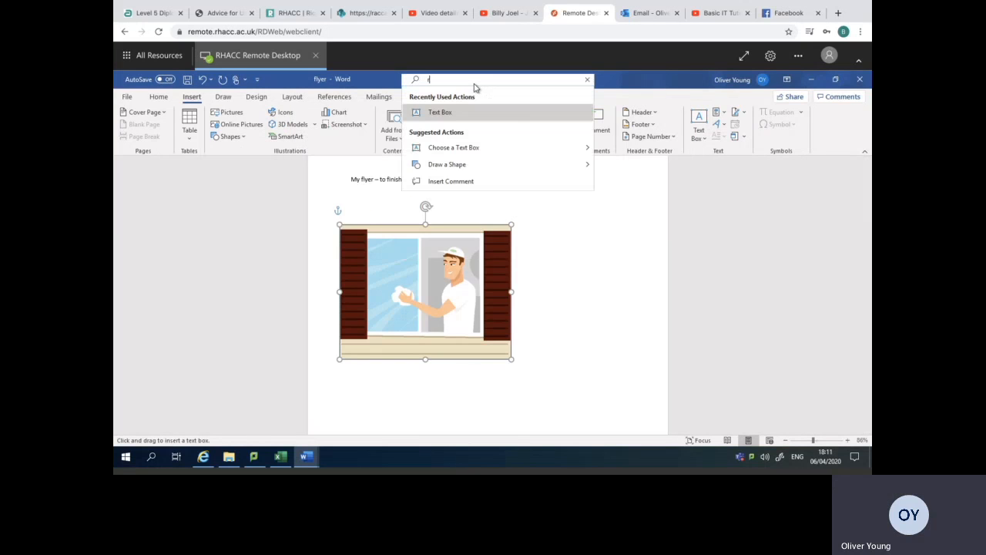
{"action": "type", "text": "ext"}
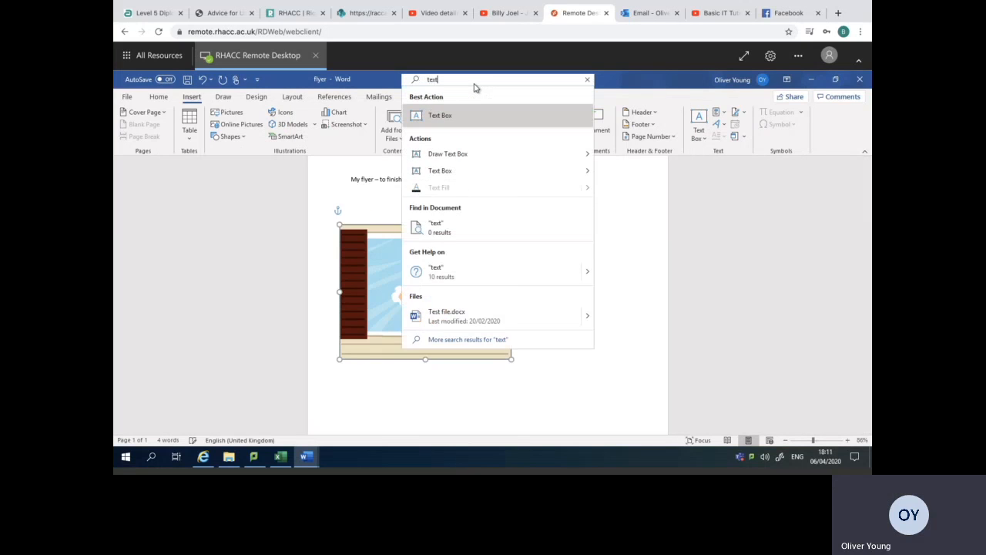
{"action": "left_click", "coordinate": [454, 113]}
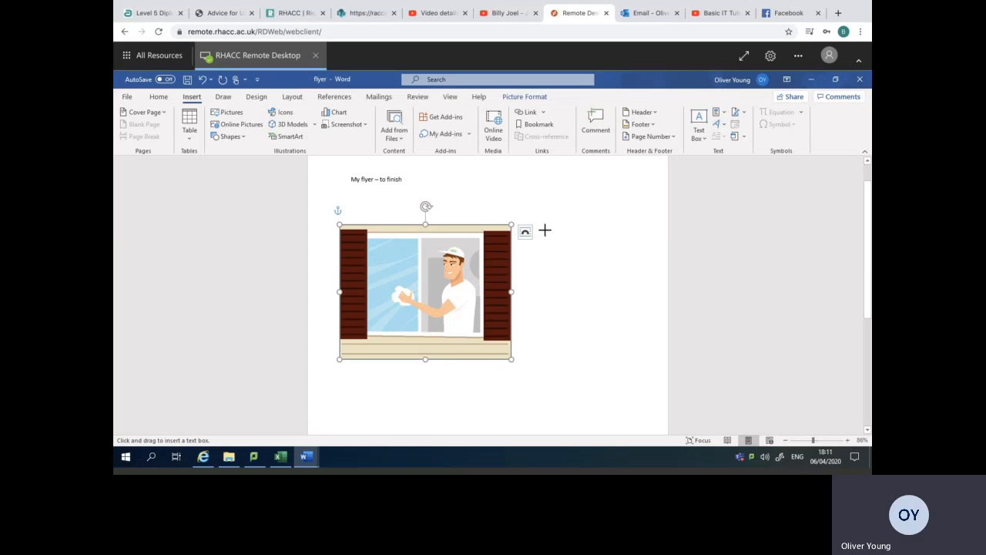
{"action": "left_click_drag", "start_coordinate": [545, 231], "coordinate": [651, 360]}
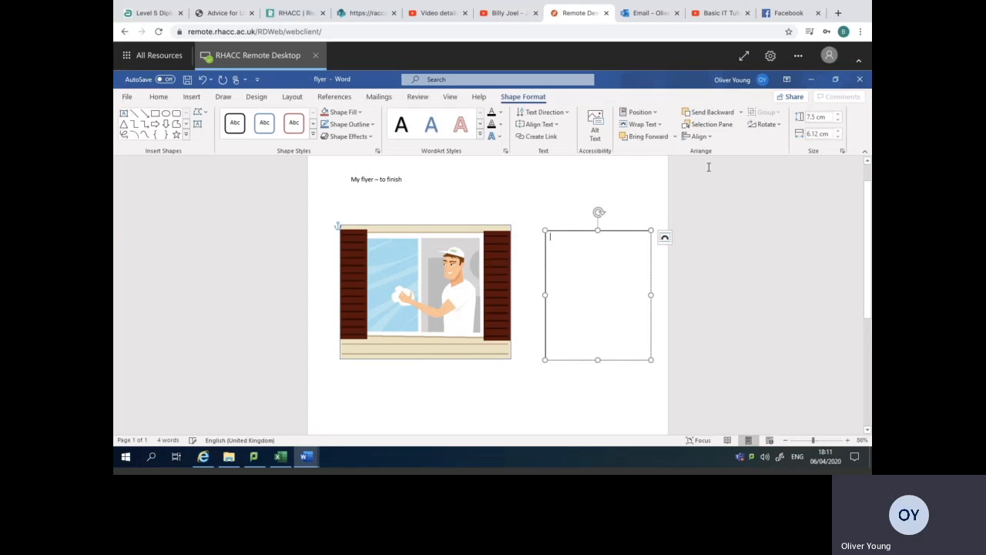
Copy the company name, telephone and email lines from the task document into the flyer's text box as text only.
{"action": "left_click", "coordinate": [834, 80]}
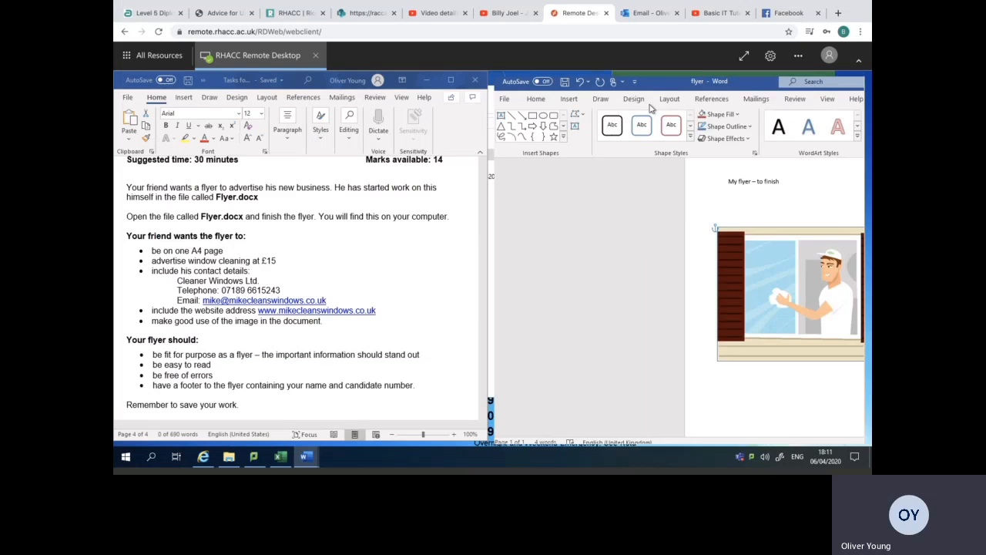
{"action": "left_click", "coordinate": [155, 252]}
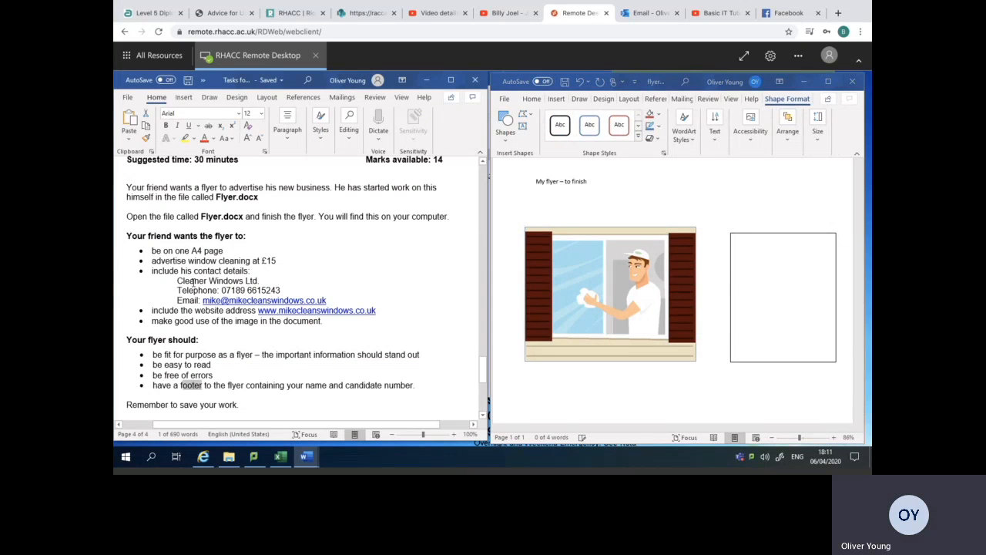
{"action": "left_click_drag", "start_coordinate": [172, 280], "coordinate": [332, 302]}
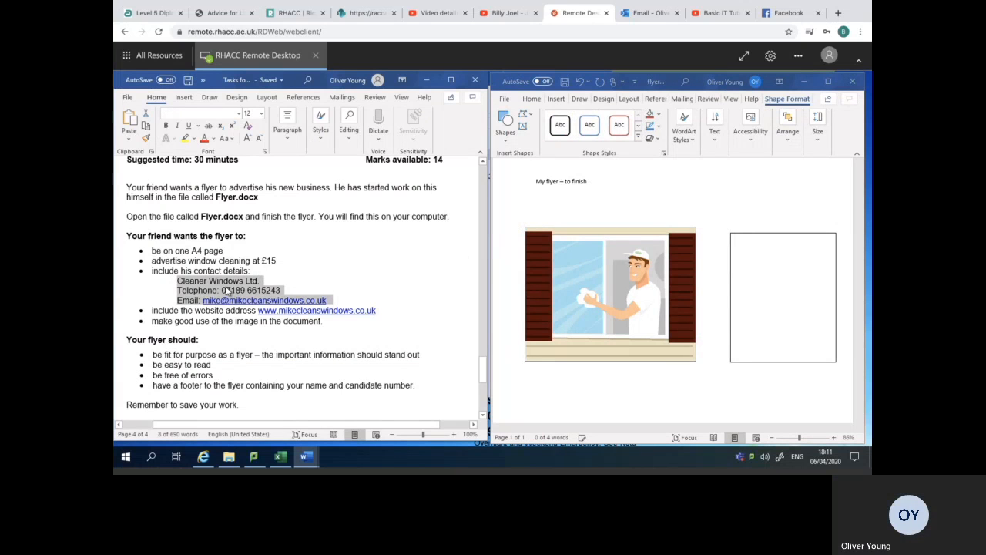
{"action": "right_click", "coordinate": [229, 292]}
{"action": "left_click", "coordinate": [253, 250]}
{"action": "left_click", "coordinate": [768, 265]}
{"action": "right_click", "coordinate": [752, 272]}
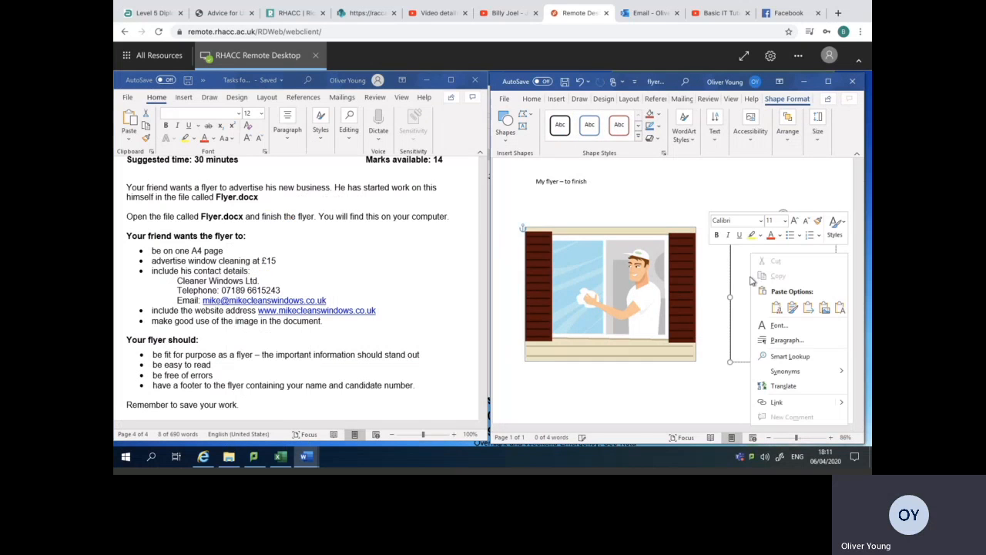
{"action": "left_click", "coordinate": [777, 305]}
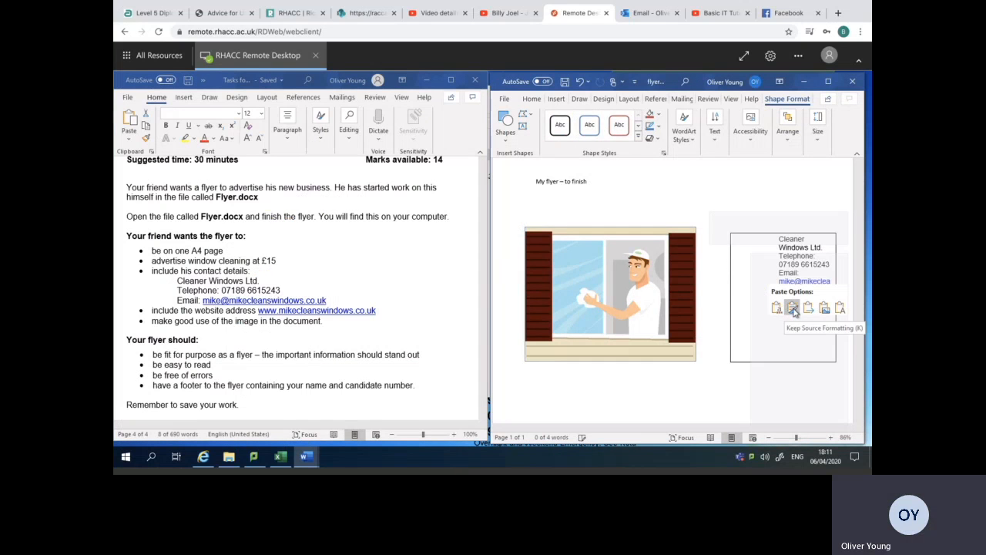
{"action": "left_click", "coordinate": [841, 309]}
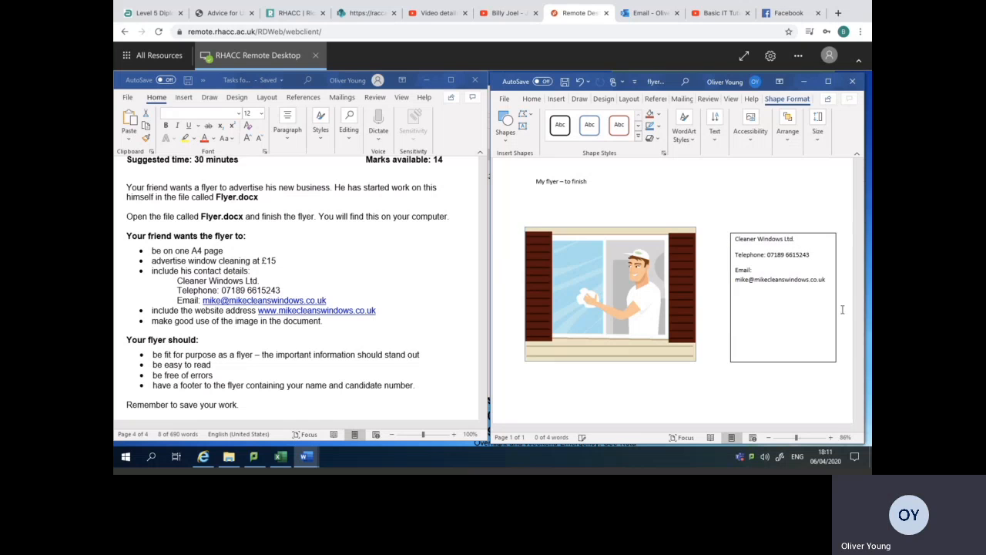
Add an extra blank line before the telephone line and before the email line in the contact details text box.
{"action": "left_click", "coordinate": [761, 255]}
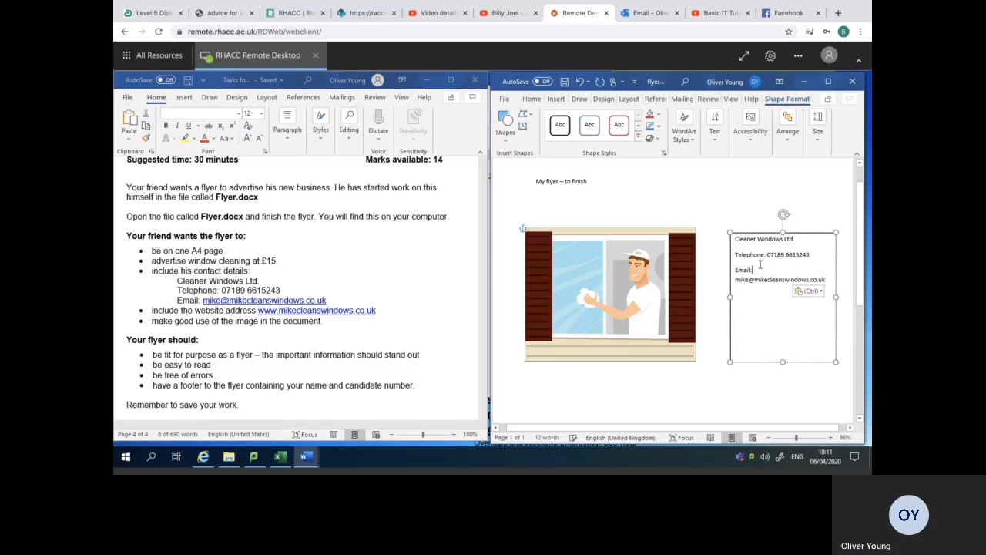
{"action": "left_click", "coordinate": [814, 255]}
{"action": "key", "text": "Return"}
{"action": "left_click", "coordinate": [808, 244]}
{"action": "key", "text": "Return"}
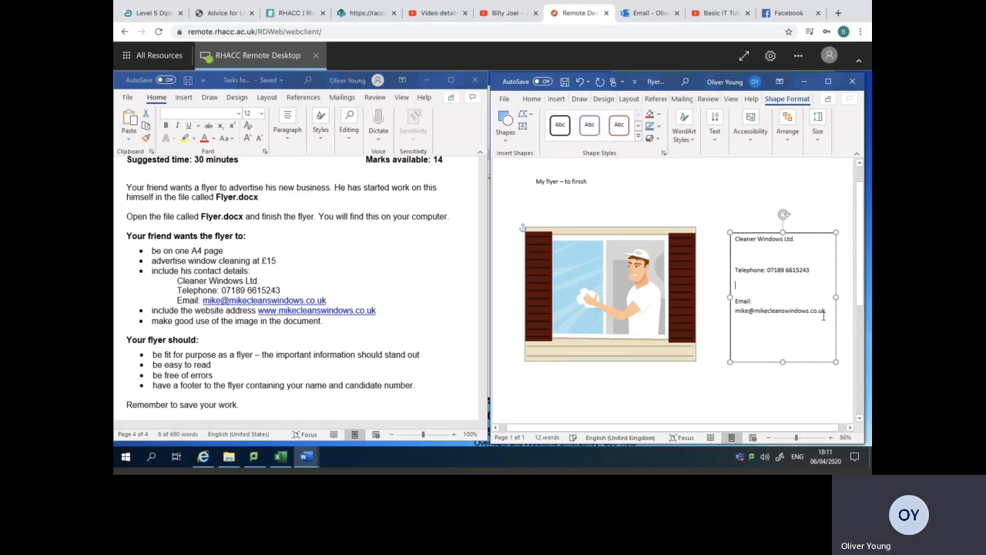
Format all the contact details in the text box as 15 pt Bodoni MT.
{"action": "left_click_drag", "start_coordinate": [829, 356], "coordinate": [735, 236]}
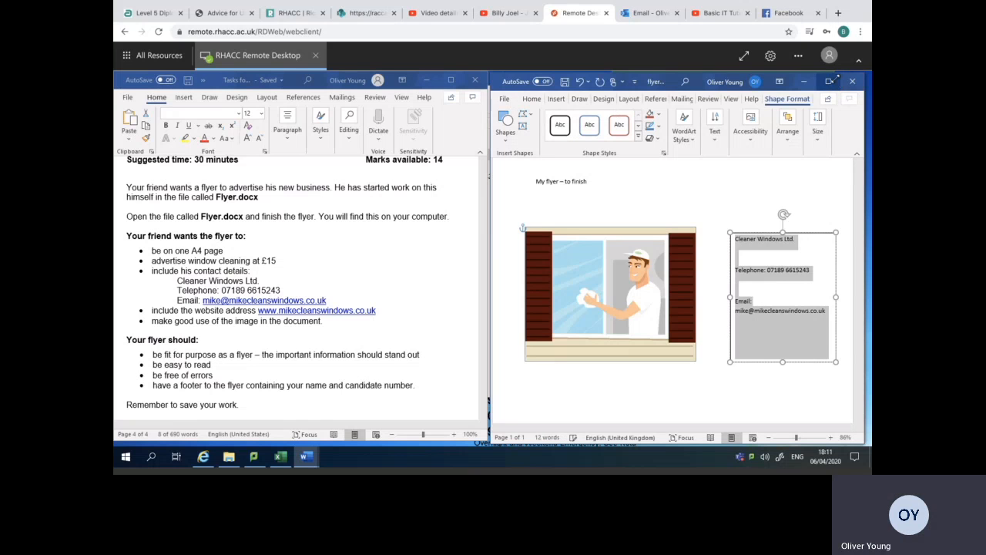
{"action": "left_click", "coordinate": [828, 81]}
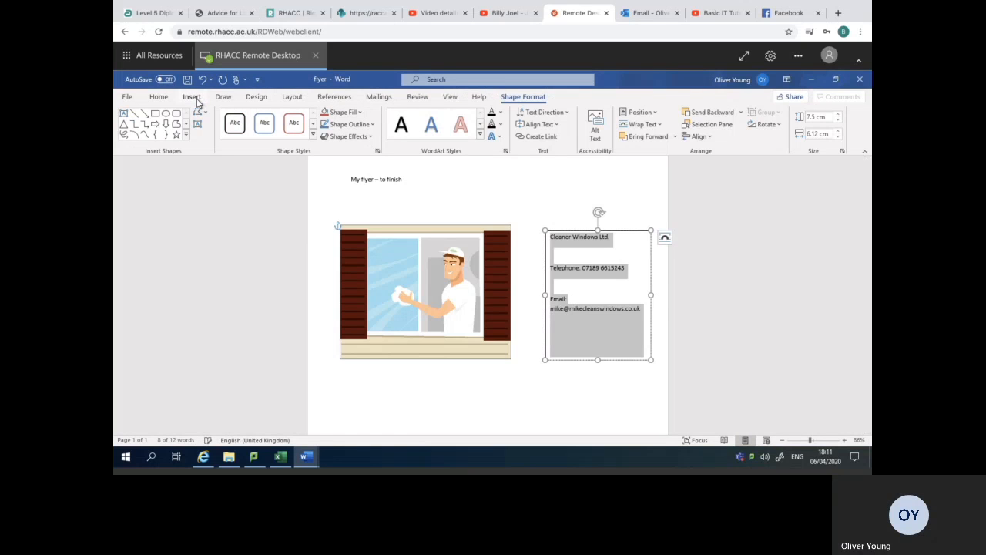
{"action": "left_click", "coordinate": [192, 99]}
{"action": "left_click", "coordinate": [165, 99]}
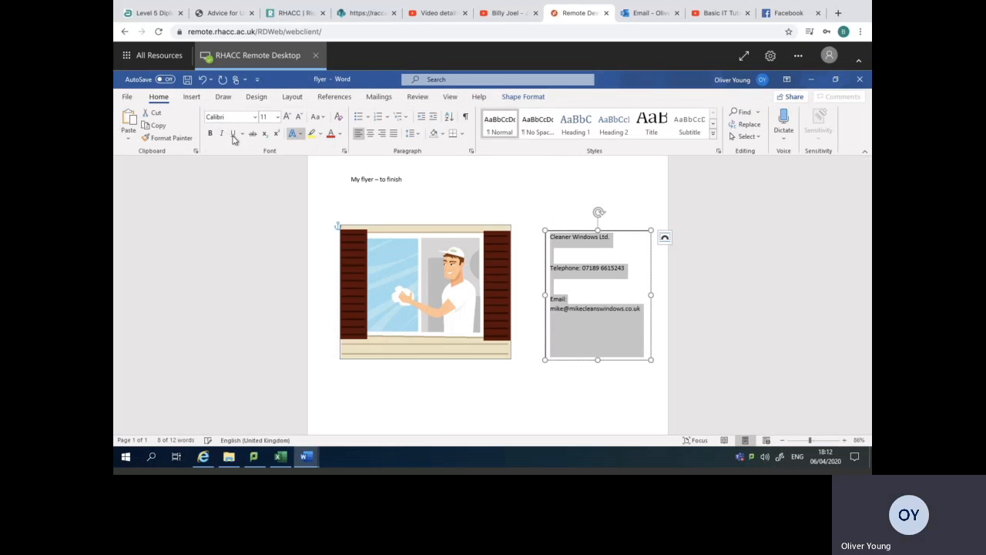
{"action": "left_click", "coordinate": [263, 117]}
{"action": "type", "text": "15"}
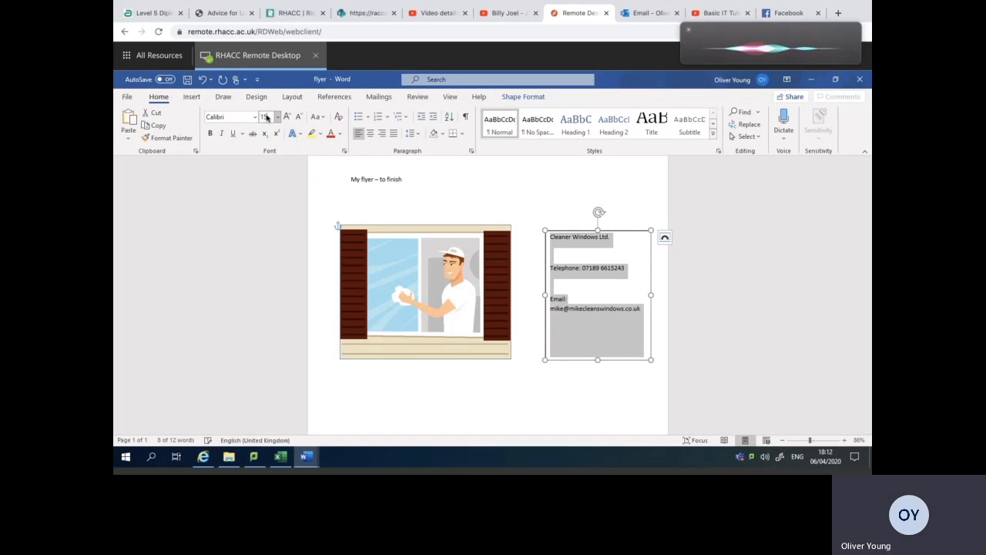
{"action": "key", "text": "Return"}
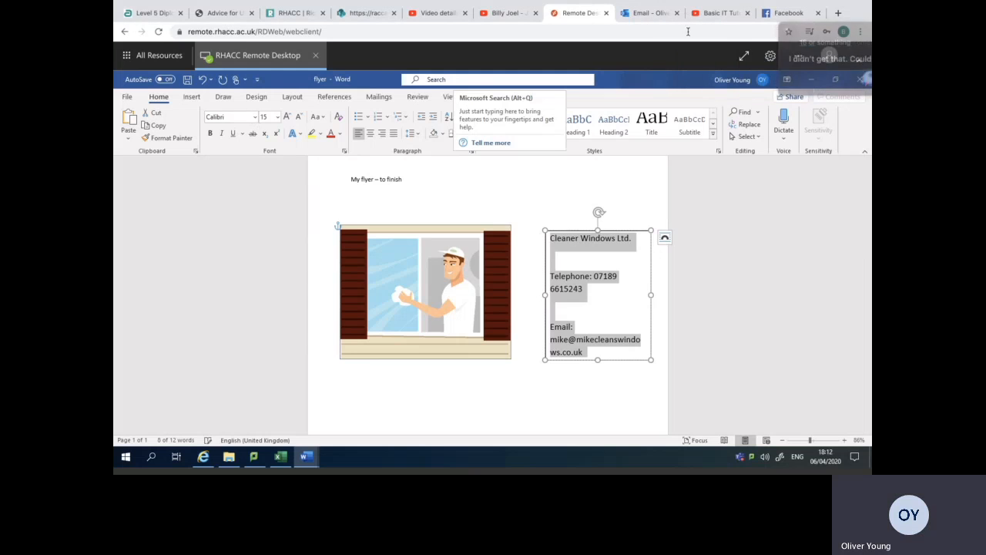
{"action": "left_click", "coordinate": [254, 116]}
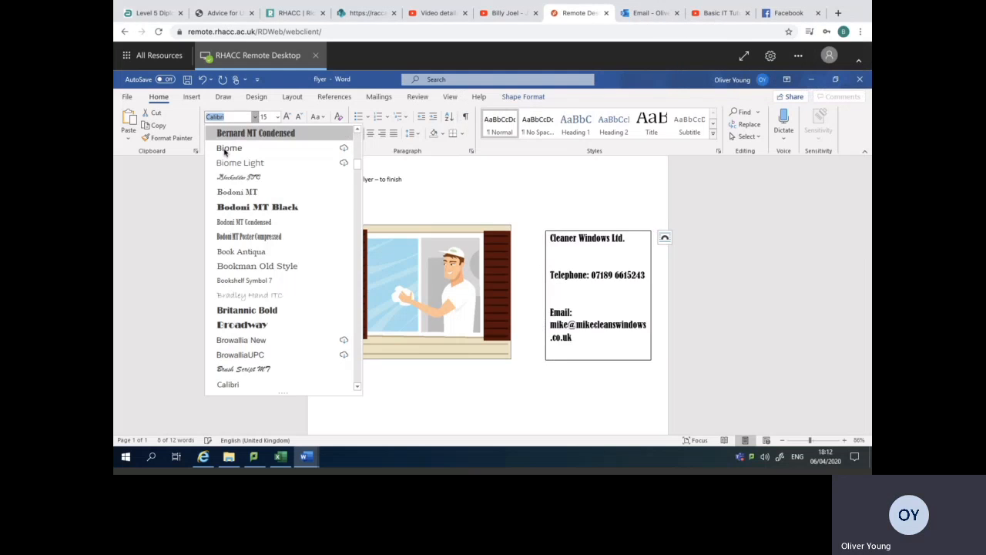
{"action": "left_click", "coordinate": [245, 194]}
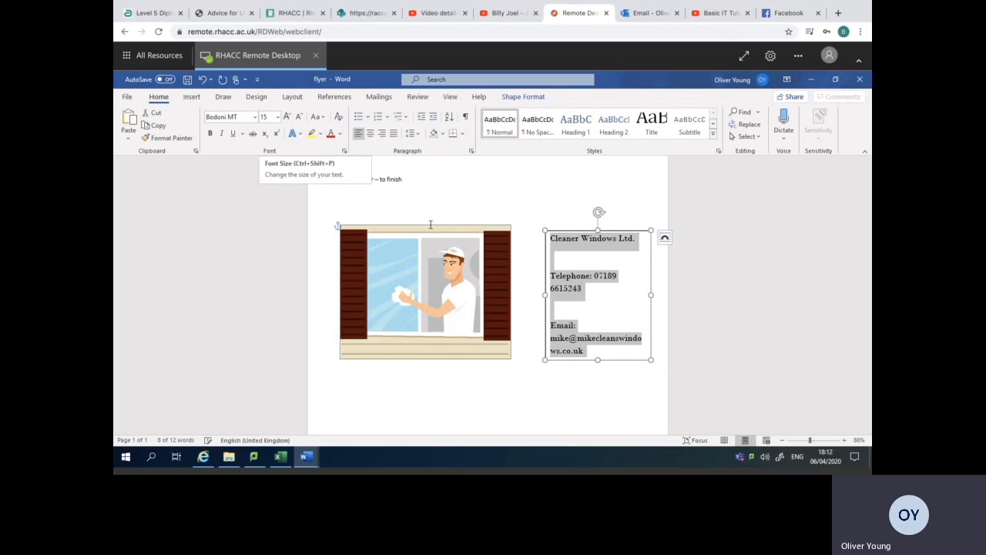
Delete the "My flyer – to finish" line above the picture.
{"action": "left_click", "coordinate": [420, 193]}
{"action": "triple_click", "coordinate": [402, 179]}
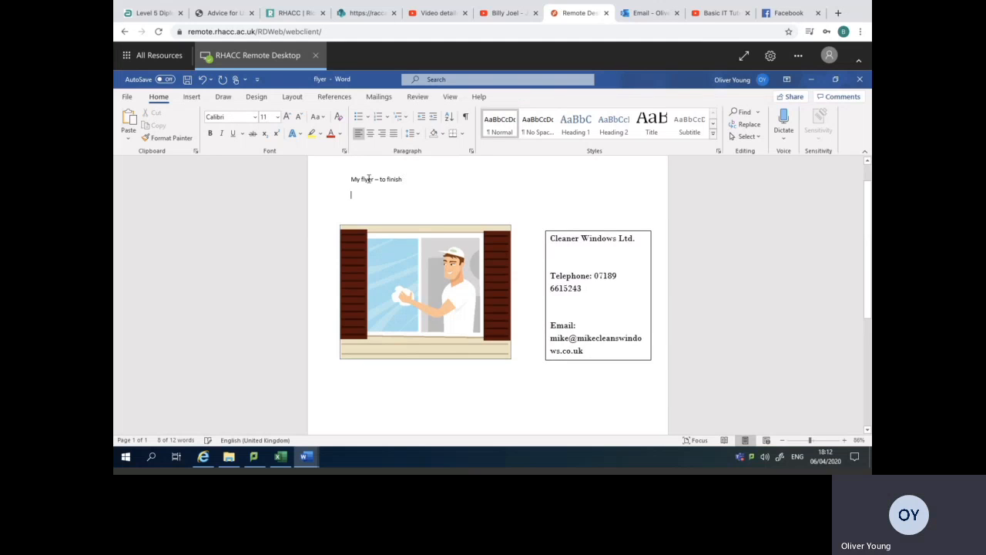
{"action": "key", "text": "Delete"}
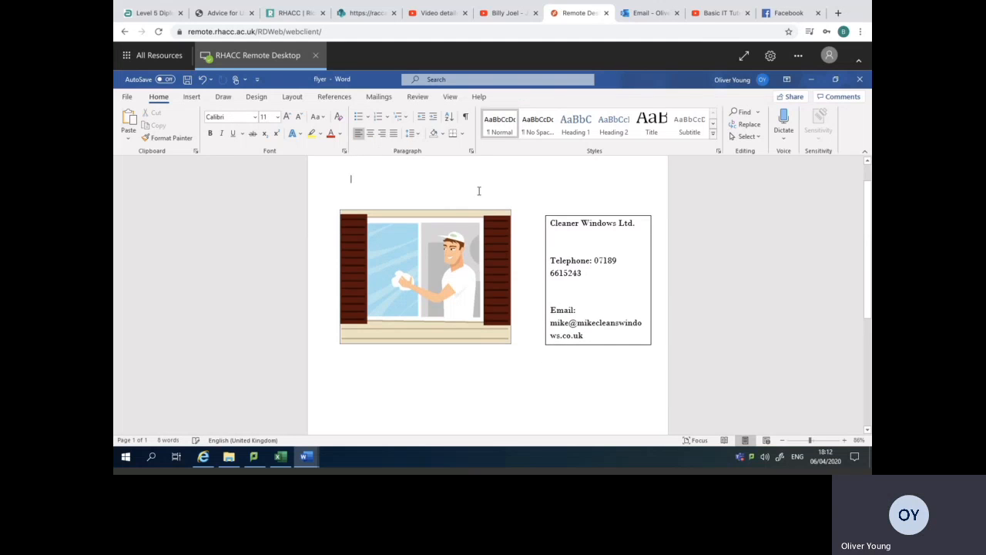
Move the window cleaner picture down slightly so its upper edge lines up with the contact details text box.
{"action": "left_click", "coordinate": [836, 80]}
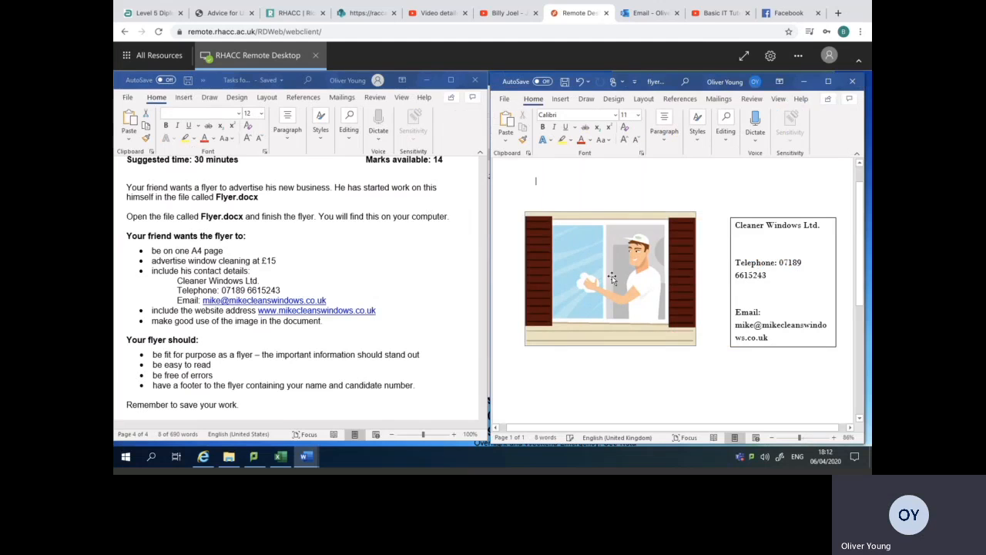
{"action": "left_click", "coordinate": [655, 276]}
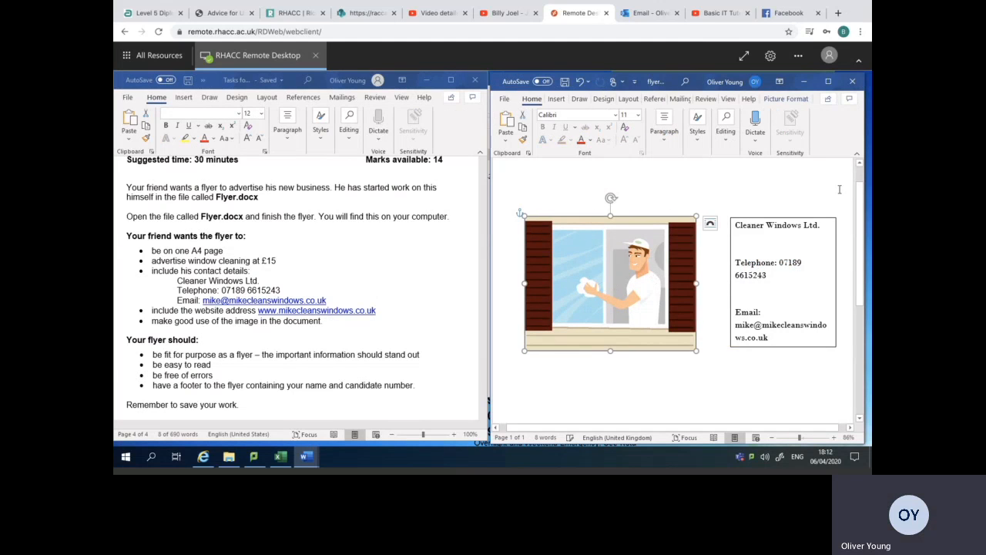
{"action": "mouse_move", "coordinate": [860, 202]}
{"action": "left_mouse_down"}
{"action": "mouse_move", "coordinate": [861, 228]}
{"action": "mouse_move", "coordinate": [862, 188]}
{"action": "left_mouse_up"}
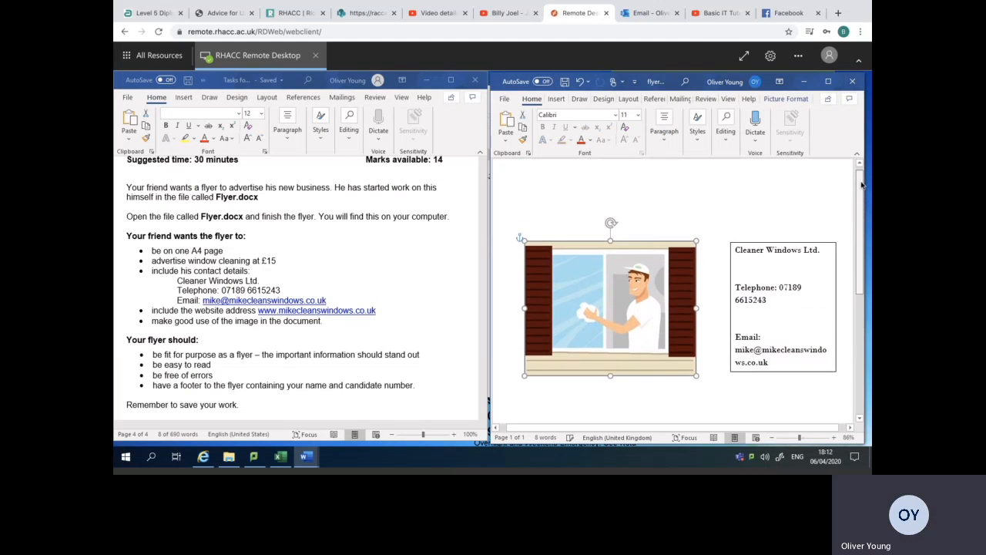
Draw a rectangle about 3.15 cm high and 20.93 cm wide as a banner across the head of the flyer page.
{"action": "left_click", "coordinate": [828, 81]}
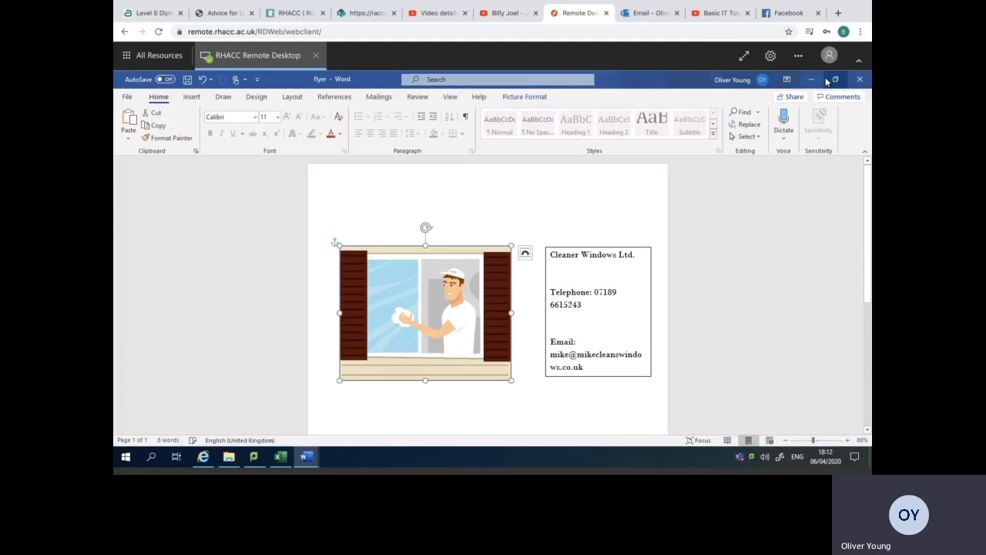
{"action": "left_click", "coordinate": [192, 98]}
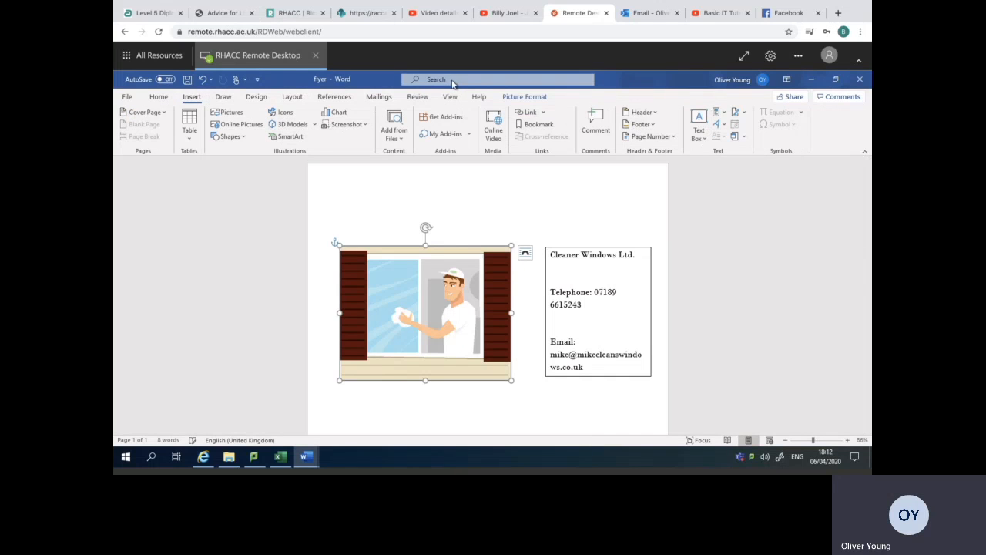
{"action": "left_click", "coordinate": [244, 139]}
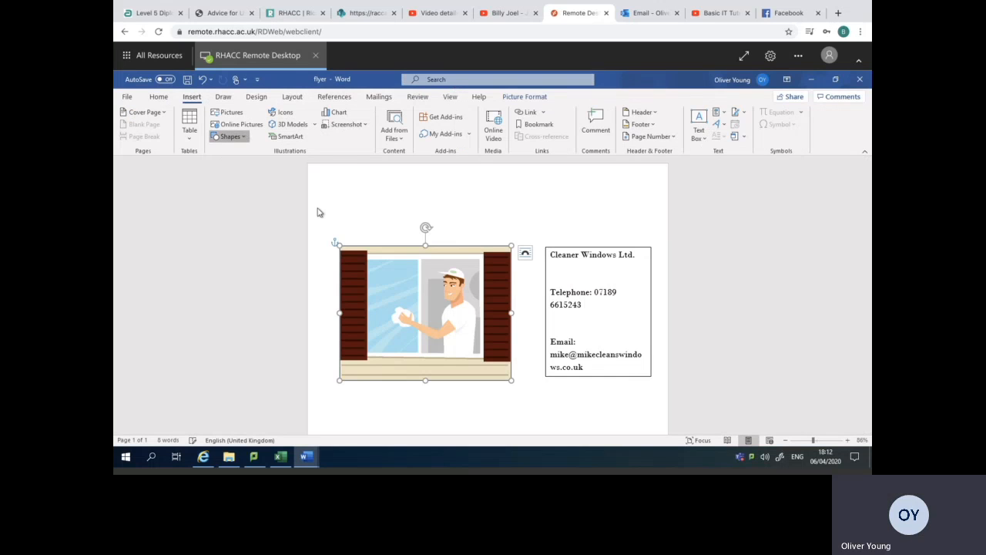
{"action": "left_click", "coordinate": [247, 164]}
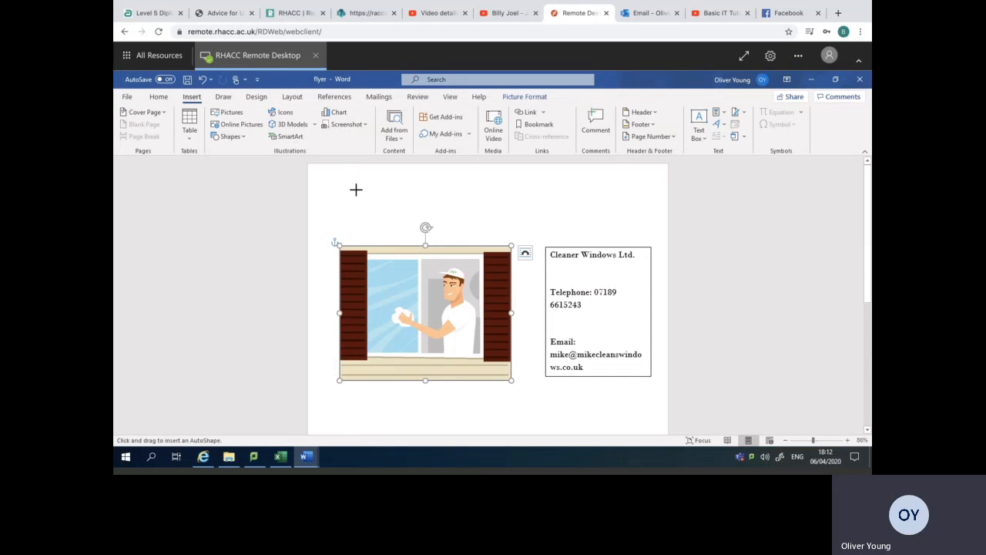
{"action": "left_click_drag", "start_coordinate": [430, 182], "coordinate": [668, 219]}
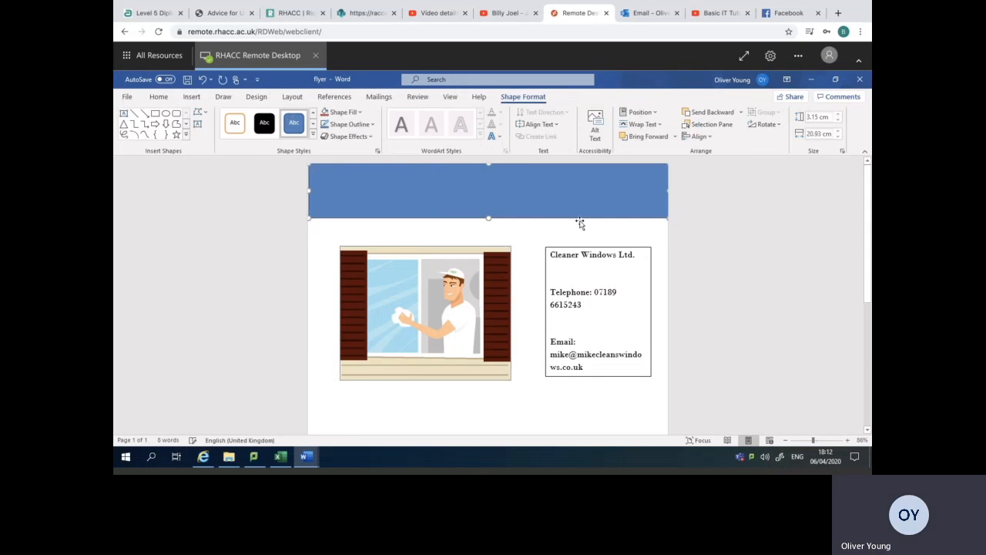
Open the flyer's footer for editing and select its "[Type here]" placeholder.
{"action": "scroll", "coordinate": [869, 262], "scroll_direction": "down", "scroll_amount": 2}
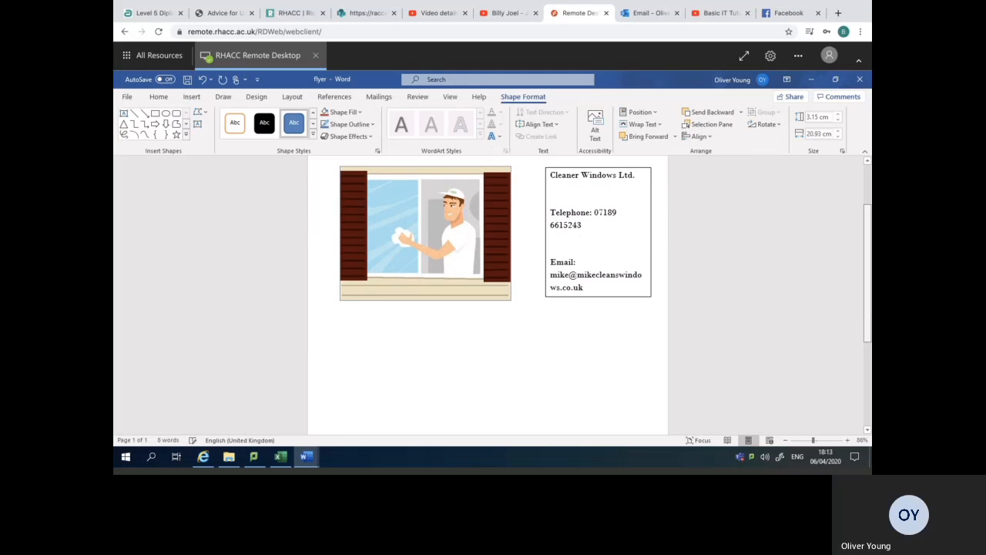
{"action": "scroll", "coordinate": [686, 403], "scroll_direction": "down", "scroll_amount": 5}
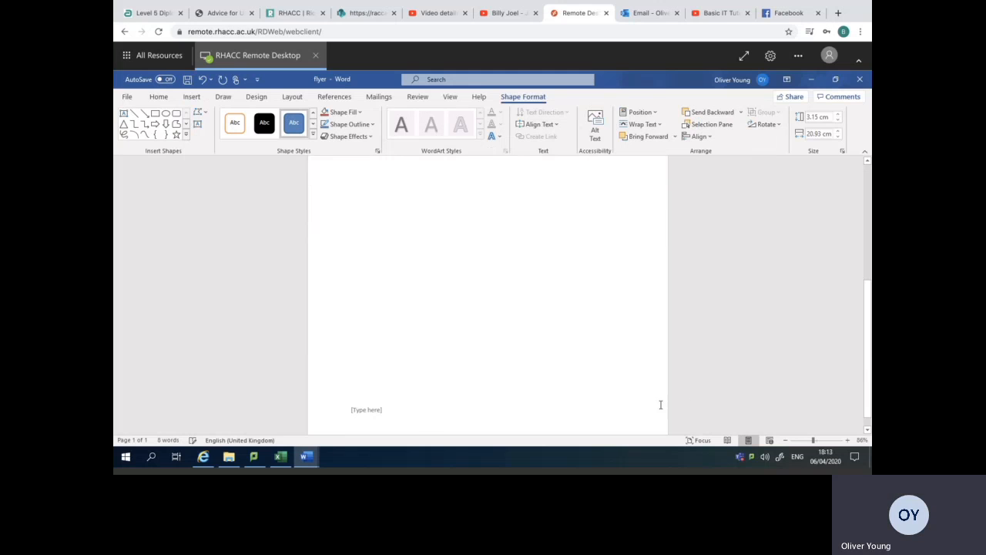
{"action": "left_click", "coordinate": [425, 417]}
{"action": "double_click", "coordinate": [379, 411]}
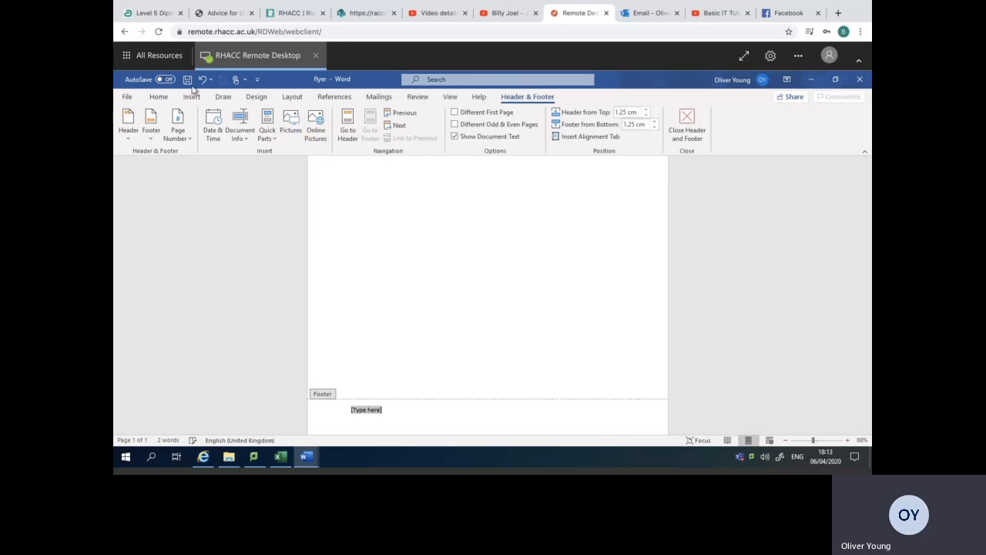
{"action": "left_click", "coordinate": [191, 98]}
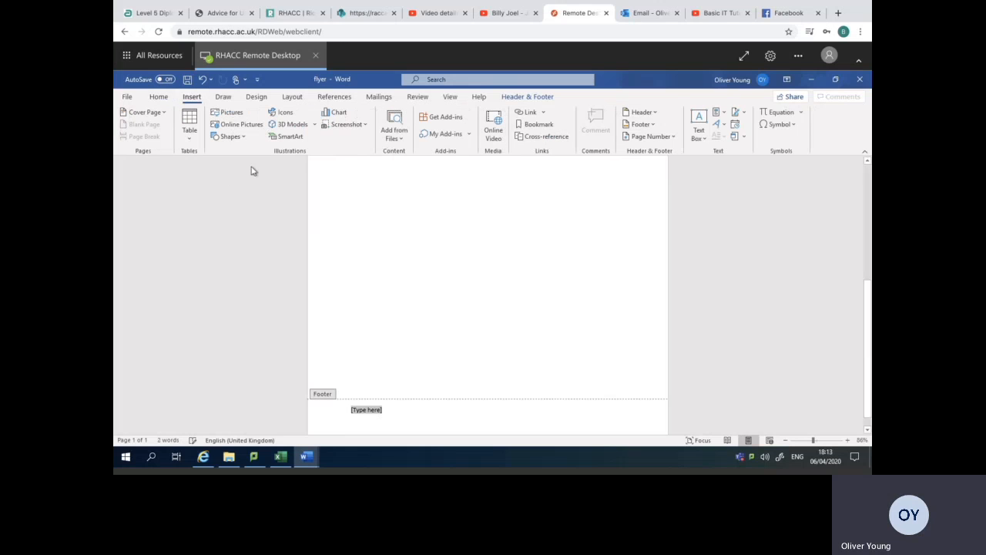
{"action": "left_click", "coordinate": [158, 97]}
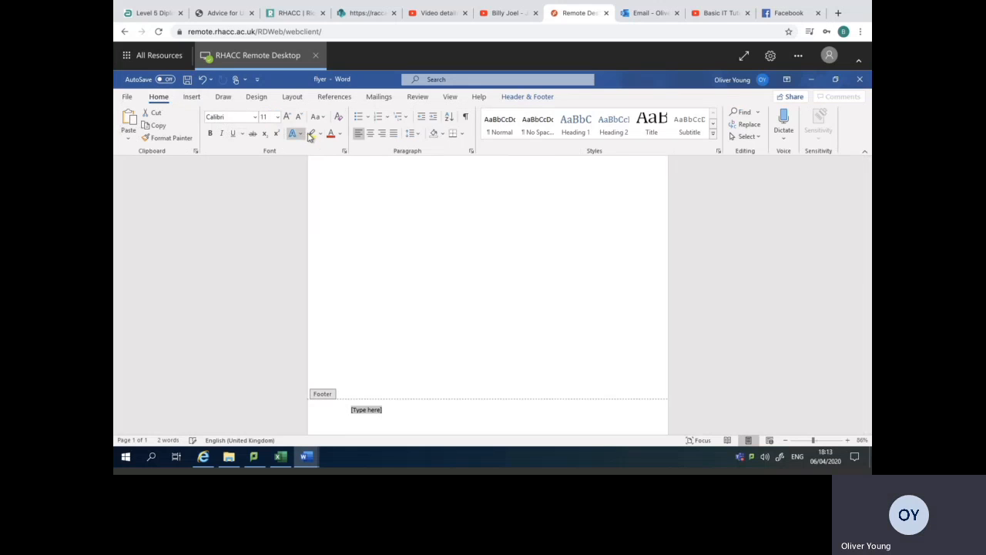
{"action": "left_click", "coordinate": [438, 135]}
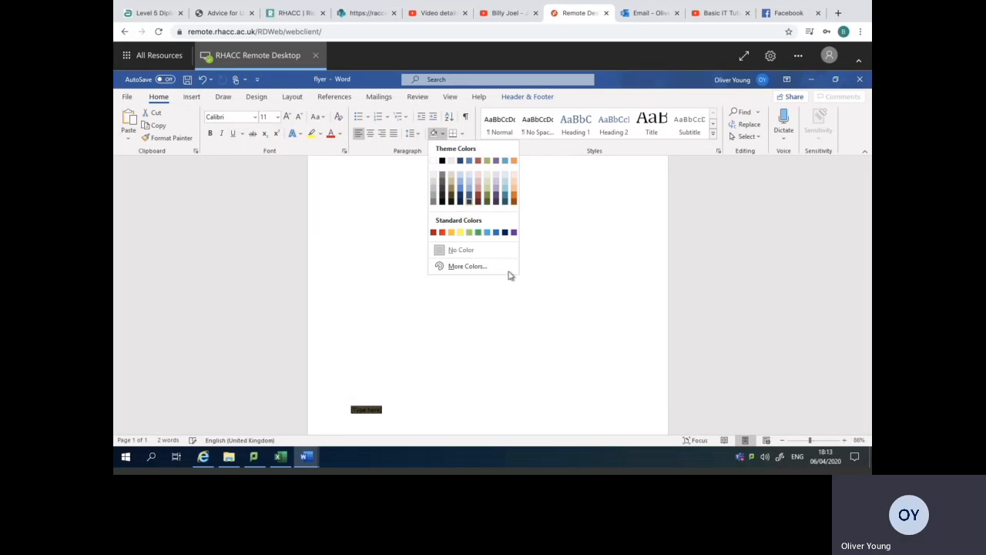
{"action": "left_click", "coordinate": [504, 406]}
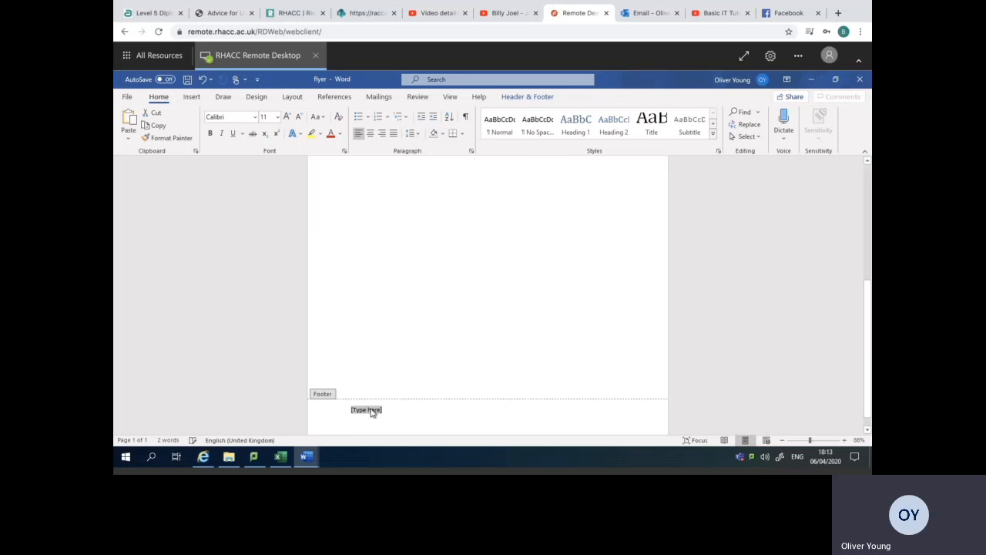
{"action": "left_click", "coordinate": [835, 80]}
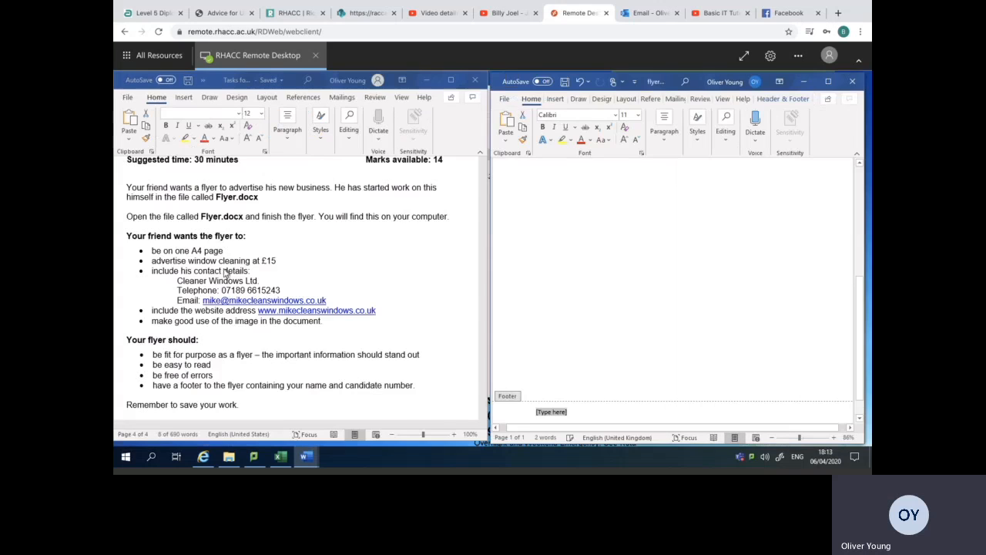
{"action": "left_click_drag", "start_coordinate": [177, 281], "coordinate": [275, 305]}
{"action": "left_click", "coordinate": [386, 311]}
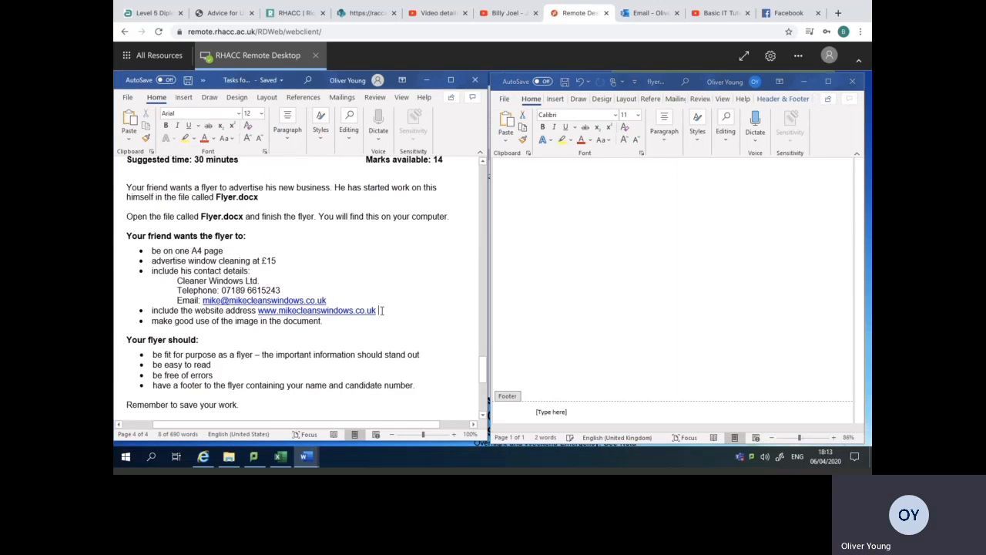
{"action": "double_click", "coordinate": [327, 310]}
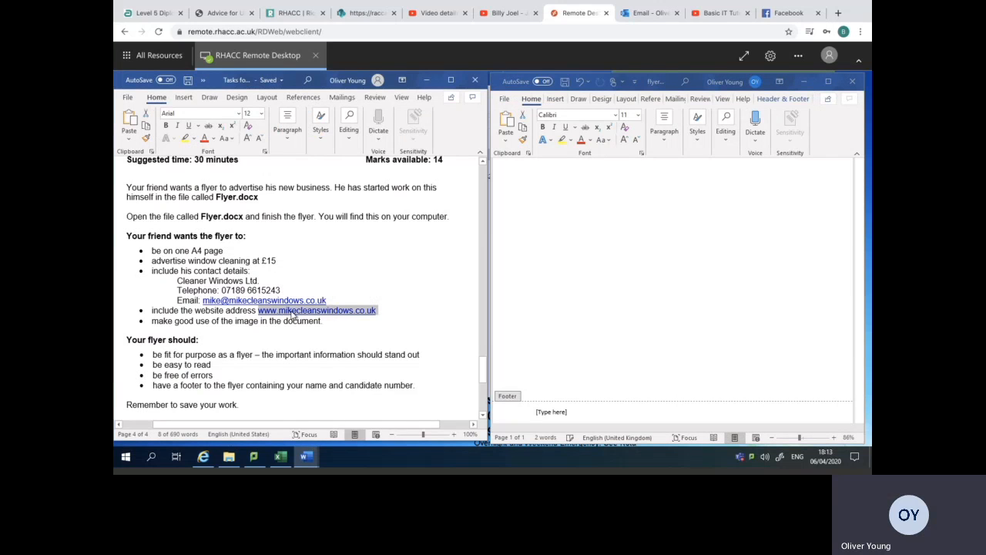
{"action": "right_click", "coordinate": [295, 314]}
{"action": "left_click", "coordinate": [322, 205]}
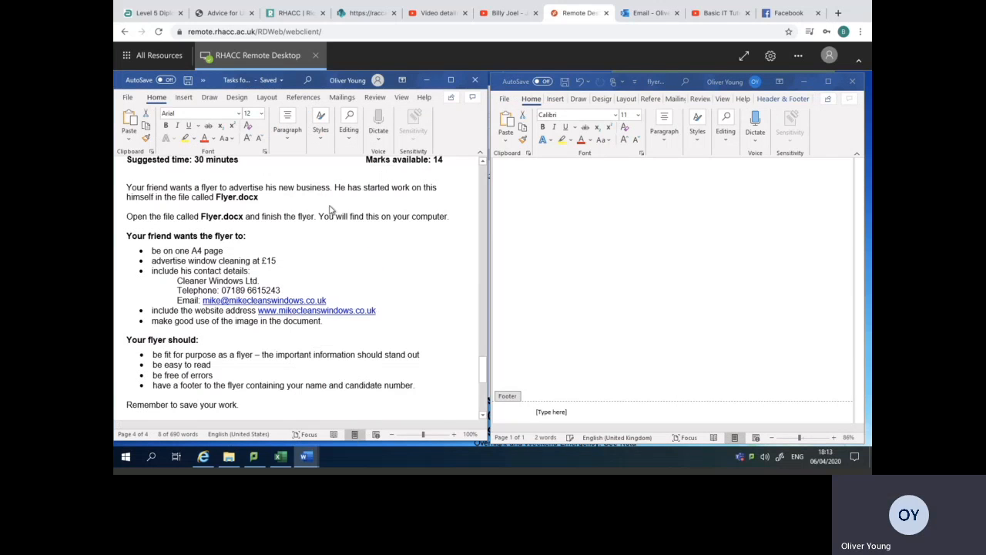
Paste the copied website address over the footer placeholder with the destination theme, and insert "Or visit our" in front of it.
{"action": "left_click", "coordinate": [565, 414]}
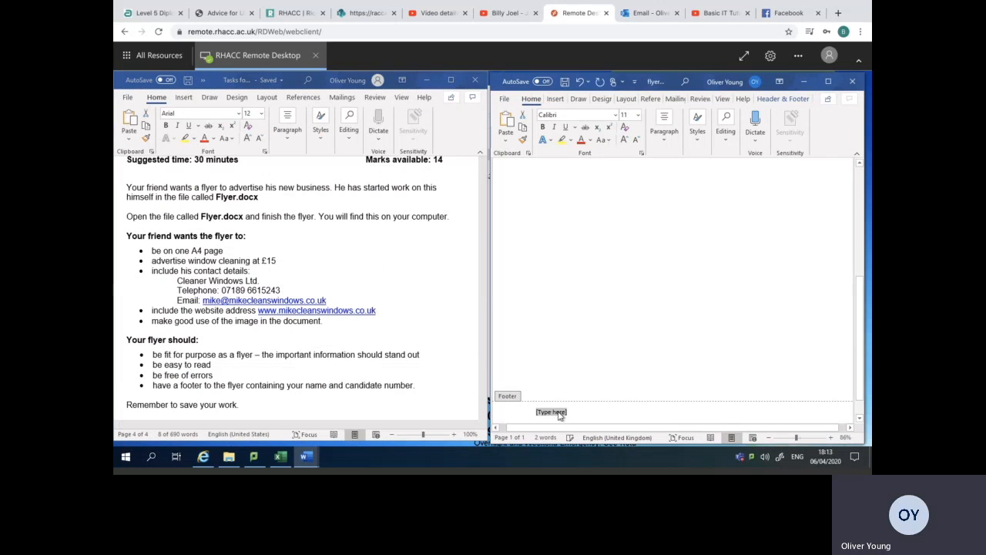
{"action": "right_click", "coordinate": [560, 415]}
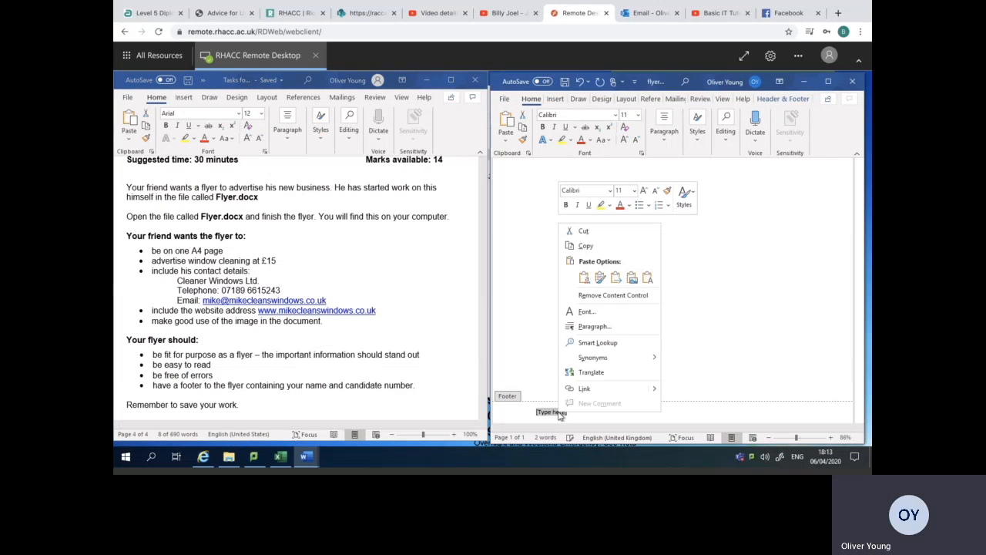
{"action": "left_click", "coordinate": [588, 281]}
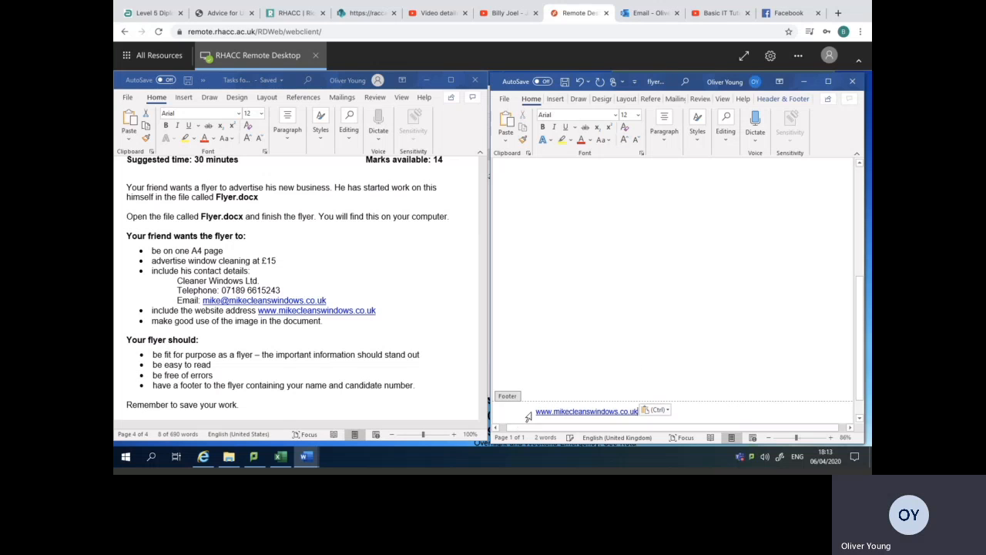
{"action": "left_click", "coordinate": [533, 411]}
{"action": "type", "text": "Ol"}
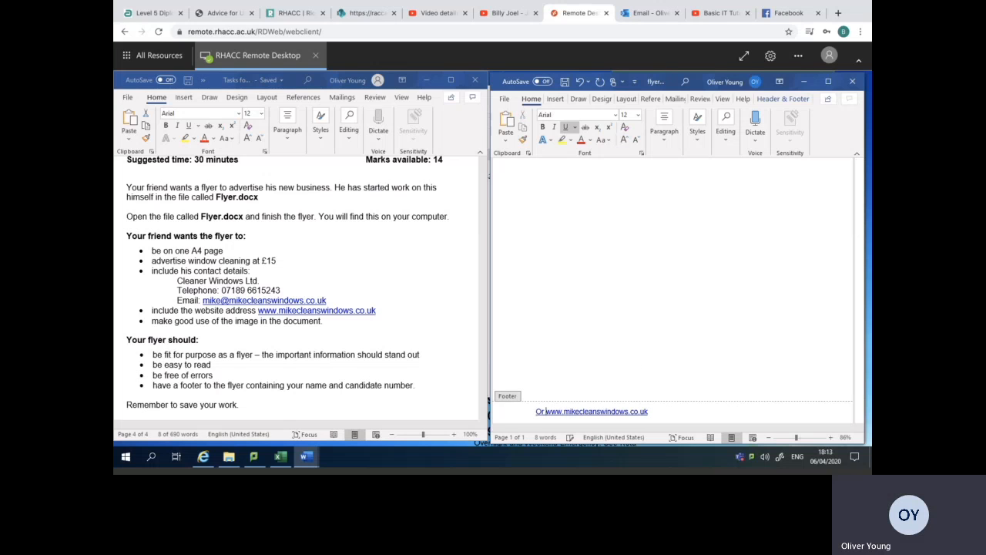
{"action": "type", "text": " visit our"}
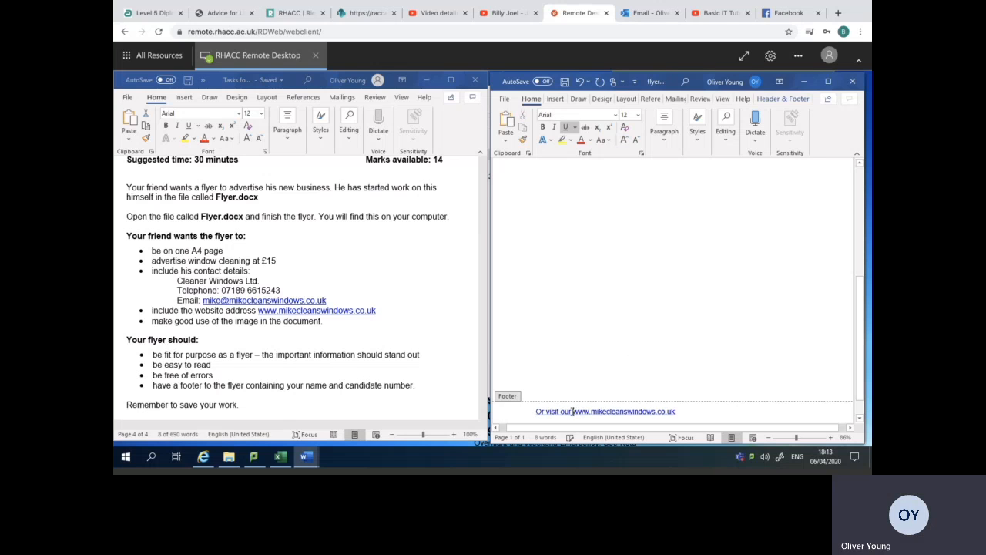
Make "Or visit our" in the footer black without underline, with extra space before the website address.
{"action": "left_click_drag", "start_coordinate": [572, 411], "coordinate": [538, 411]}
{"action": "key", "text": "Right"}
{"action": "left_click_drag", "start_coordinate": [555, 412], "coordinate": [572, 413]}
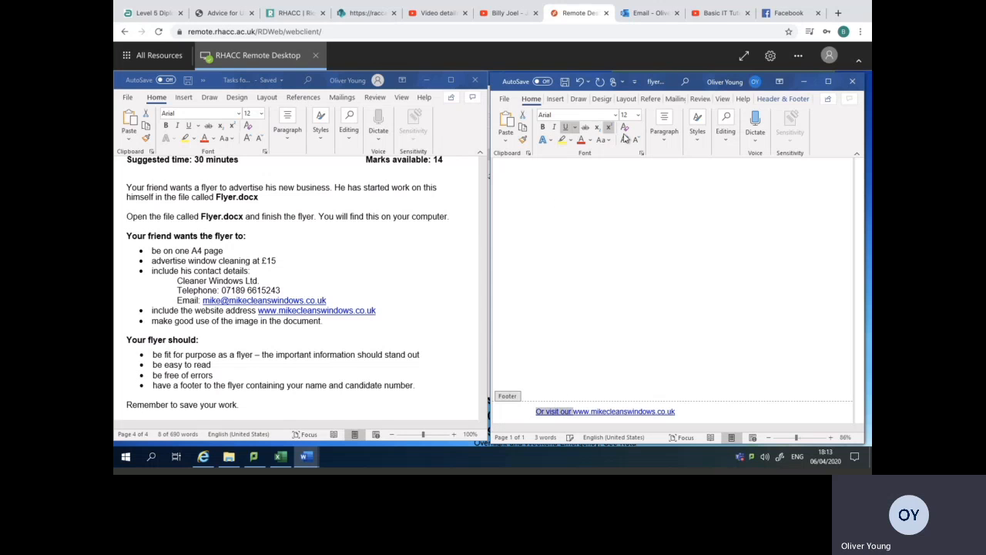
{"action": "left_click", "coordinate": [556, 99]}
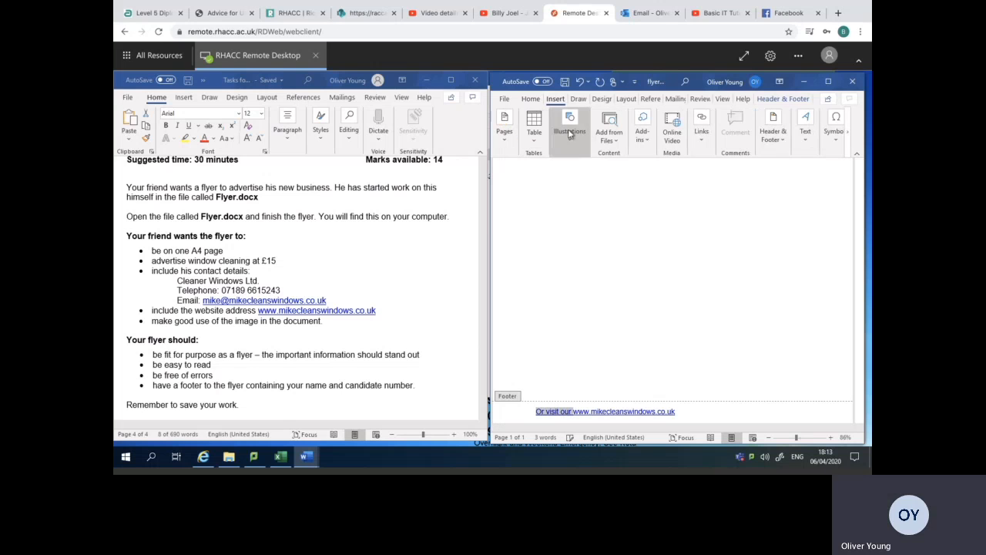
{"action": "left_click", "coordinate": [531, 99]}
{"action": "left_click", "coordinate": [828, 80]}
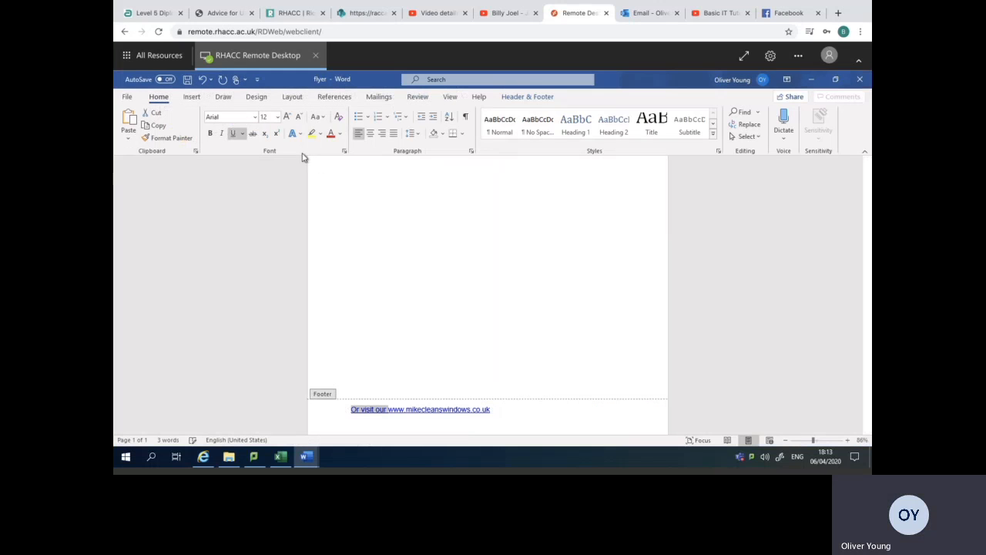
{"action": "left_click", "coordinate": [339, 133]}
{"action": "left_click", "coordinate": [339, 177]}
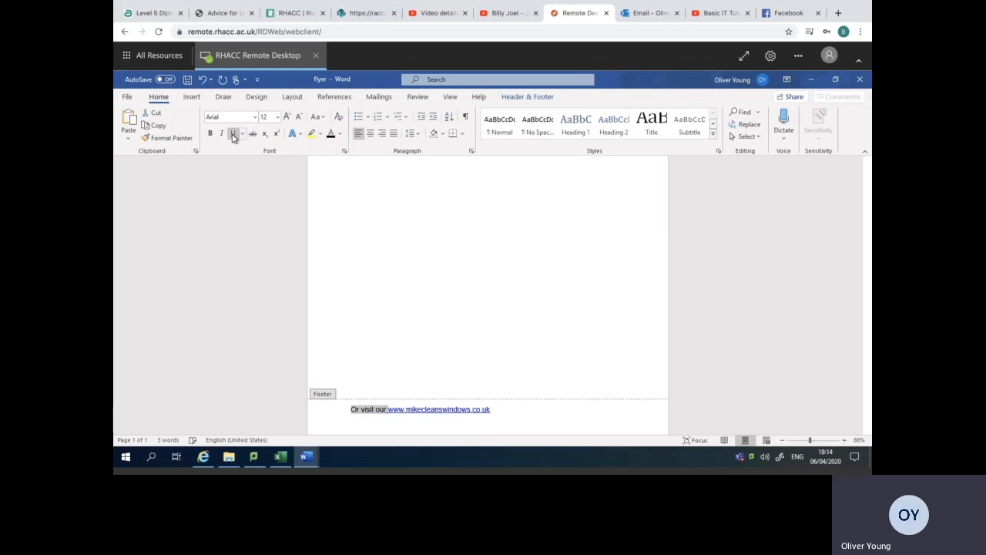
{"action": "left_click", "coordinate": [385, 410]}
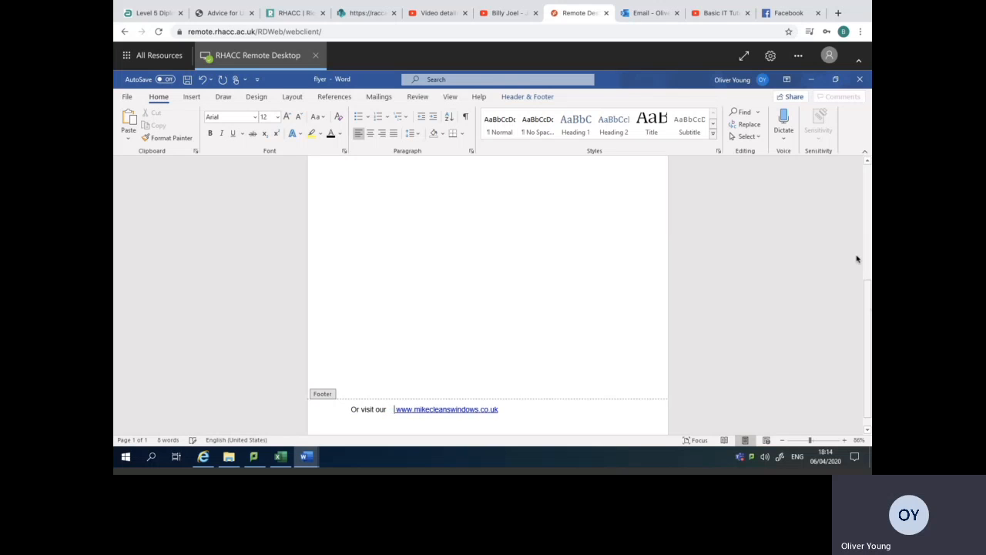
Check the flyer's banner, picture, contact details and footer against the task requirements, and return to the page body.
{"action": "left_click", "coordinate": [835, 79]}
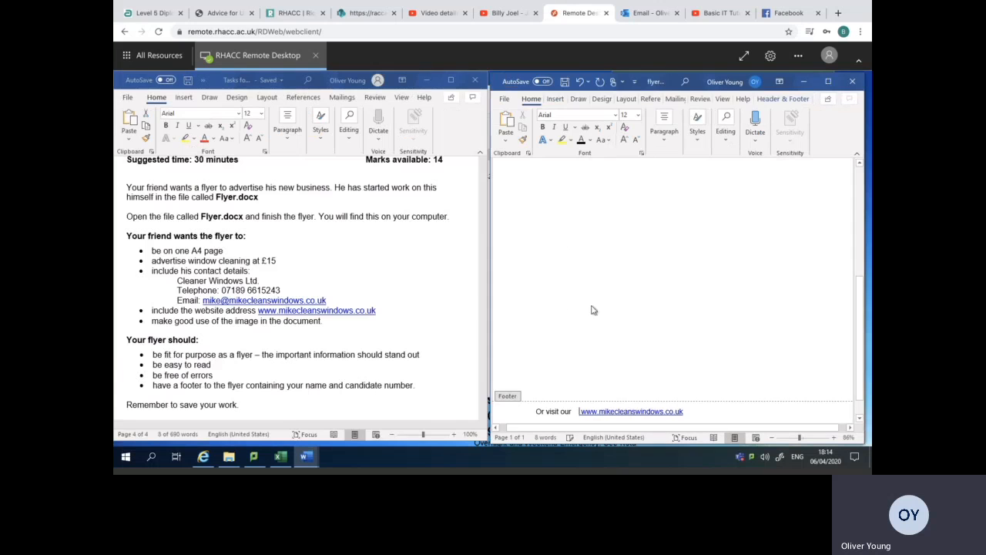
{"action": "left_click_drag", "start_coordinate": [860, 328], "coordinate": [863, 235]}
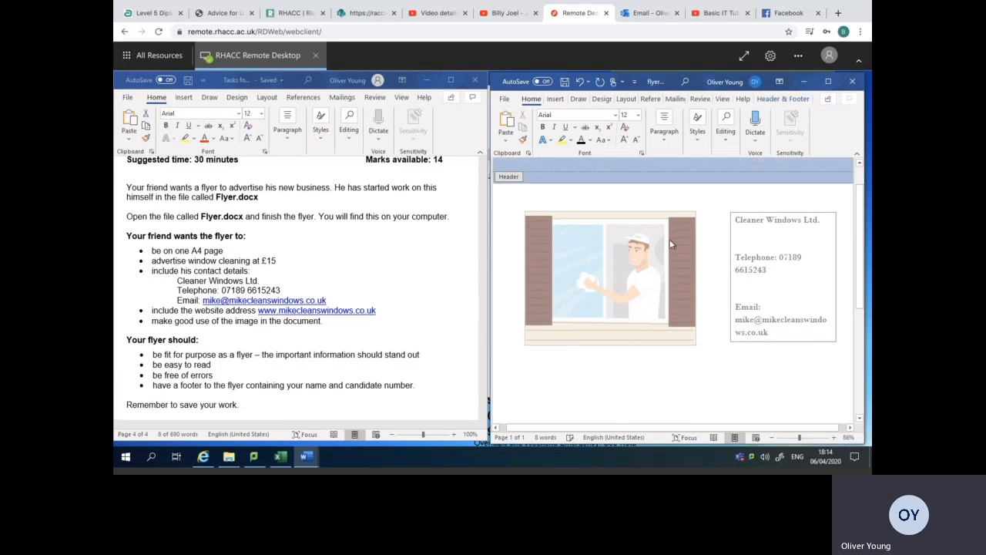
{"action": "left_click", "coordinate": [634, 203]}
{"action": "left_click_drag", "start_coordinate": [860, 323], "coordinate": [860, 219]}
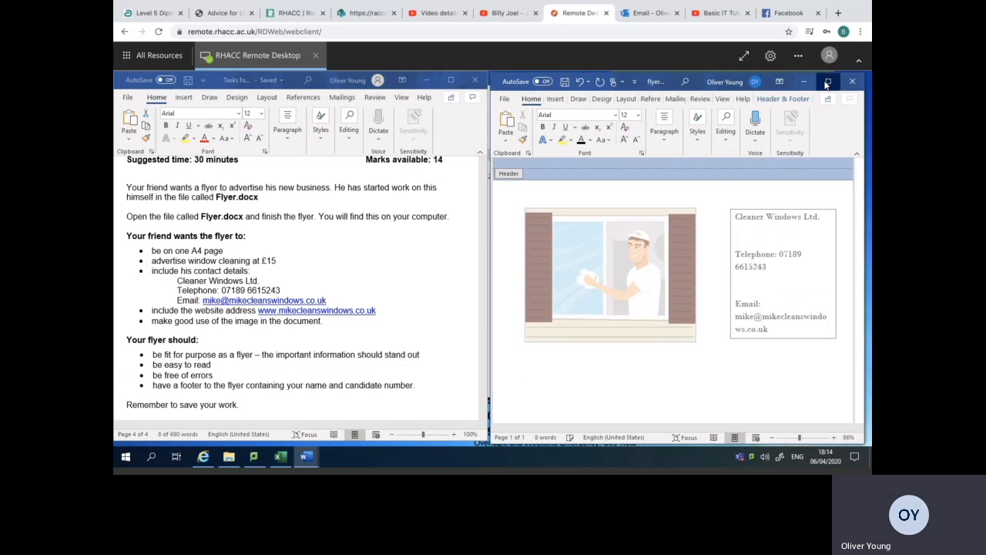
{"action": "left_click", "coordinate": [828, 81]}
{"action": "double_click", "coordinate": [406, 194]}
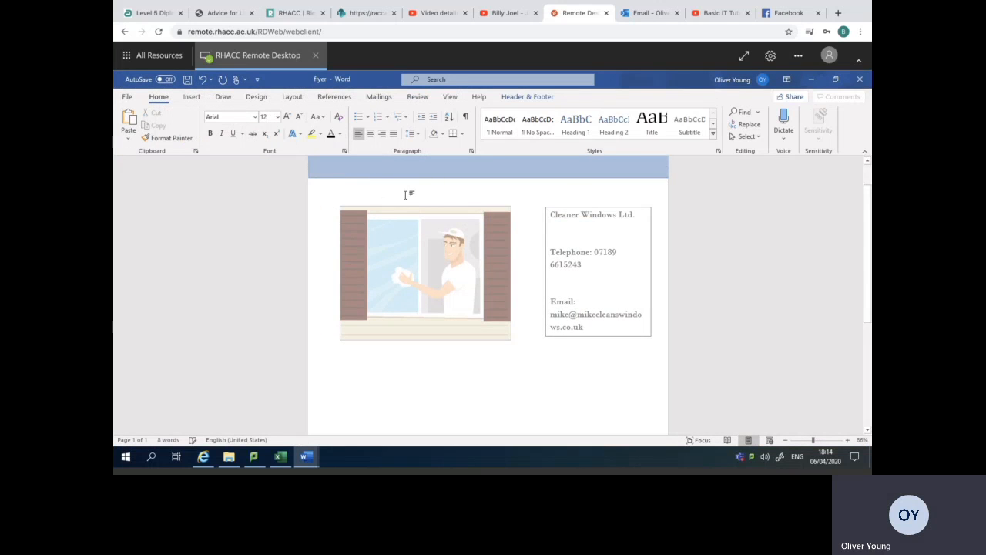
{"action": "left_click", "coordinate": [539, 171]}
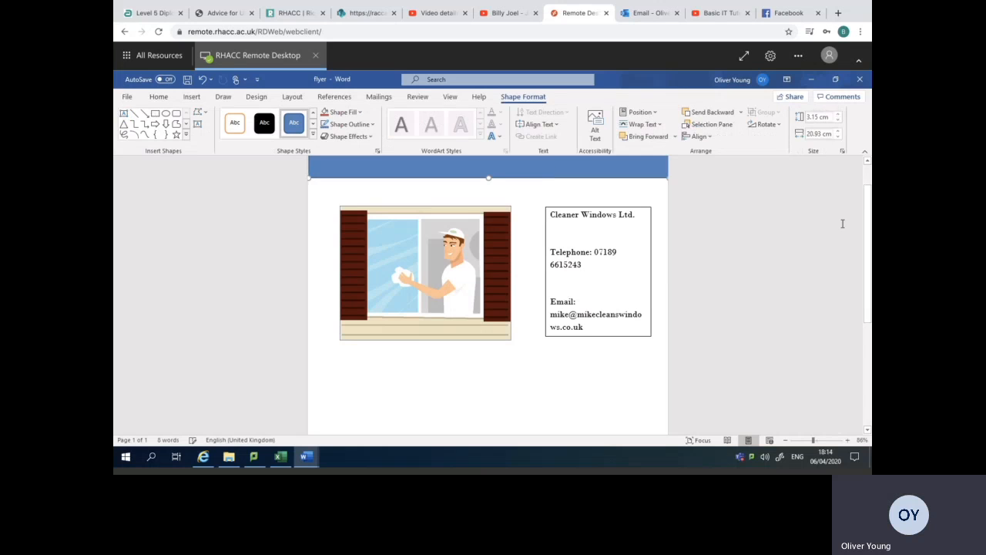
{"action": "left_click_drag", "start_coordinate": [871, 253], "coordinate": [748, 359]}
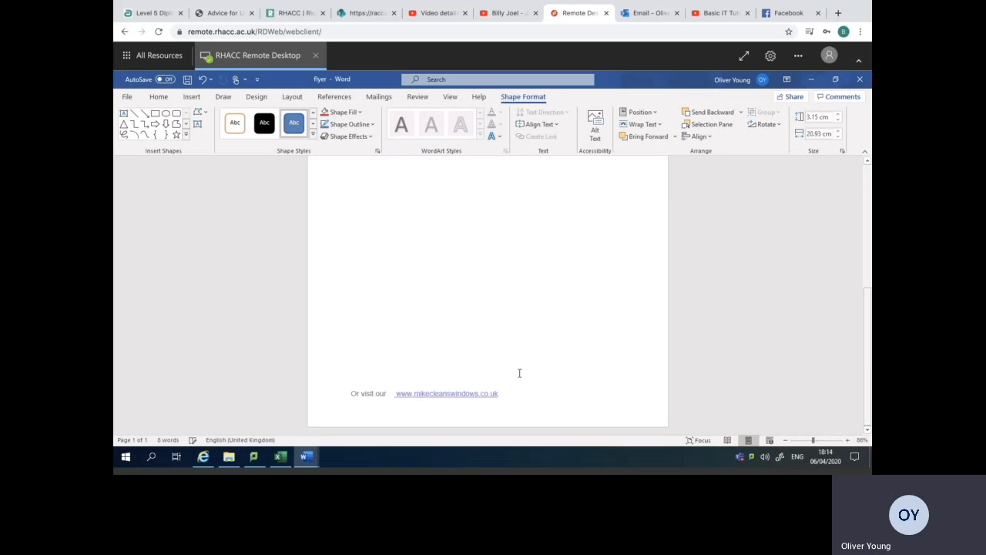
{"action": "double_click", "coordinate": [531, 397]}
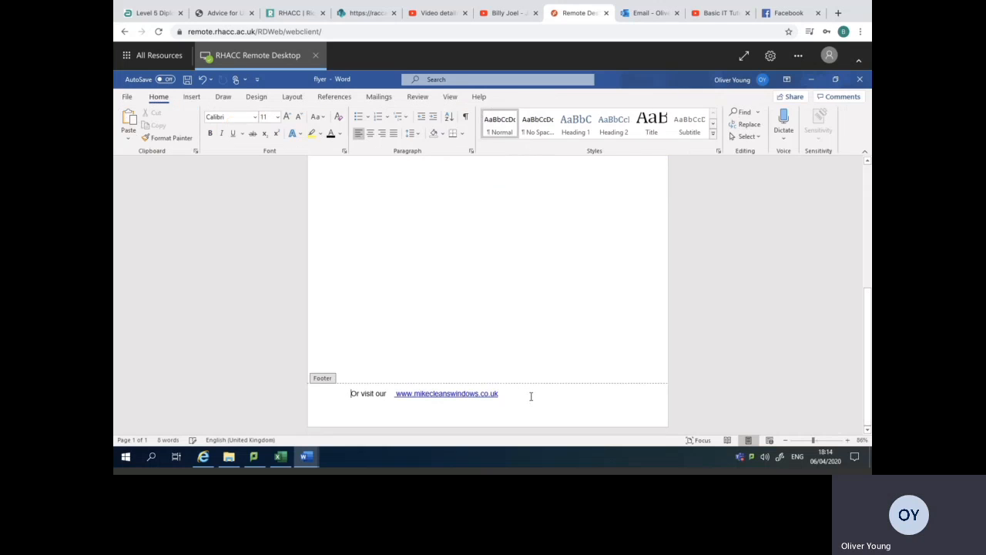
{"action": "left_click_drag", "start_coordinate": [866, 361], "coordinate": [797, 178]}
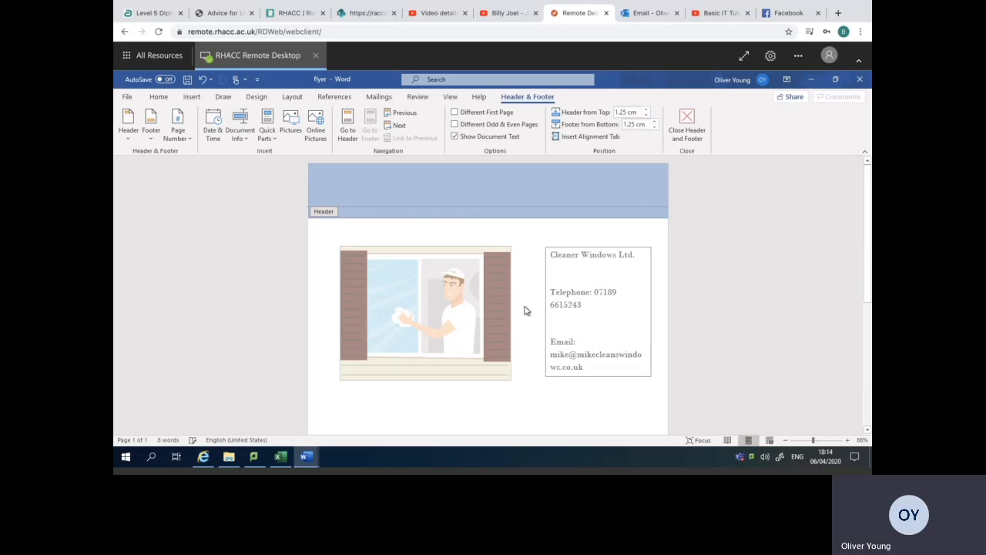
{"action": "double_click", "coordinate": [532, 238]}
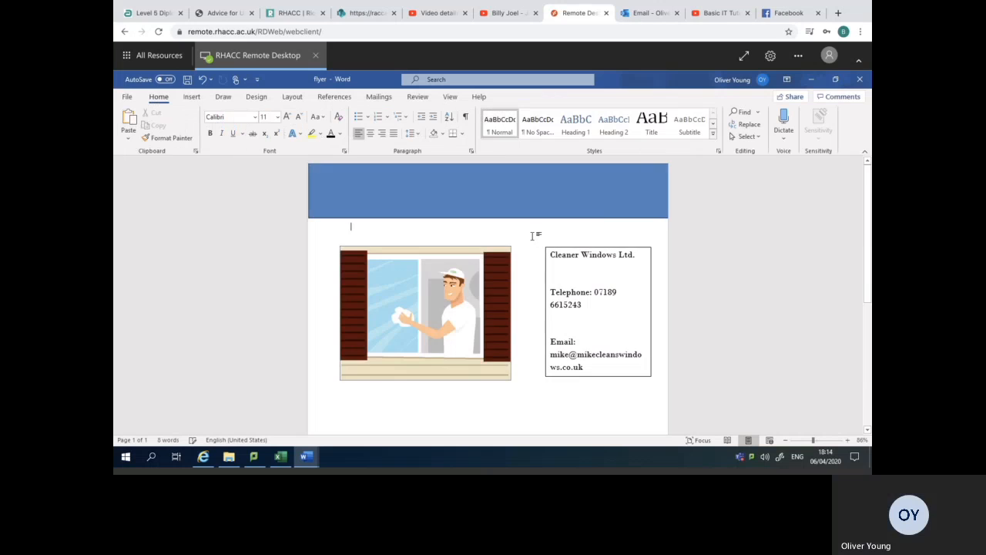
Move the window cleaner picture and the contact details text box down the page, keeping their upper edges level.
{"action": "scroll", "coordinate": [864, 232], "scroll_direction": "down", "scroll_amount": 3}
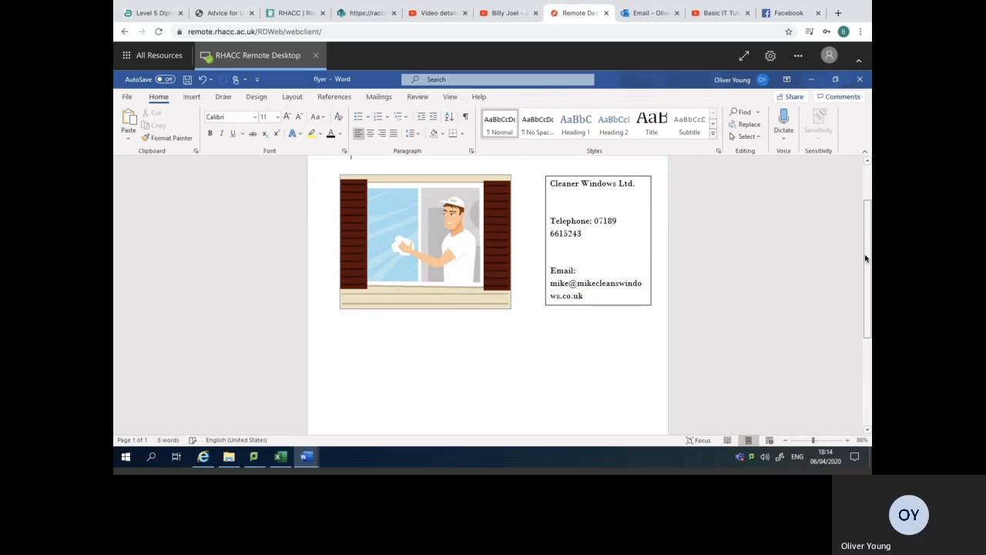
{"action": "left_click_drag", "start_coordinate": [442, 263], "coordinate": [443, 299]}
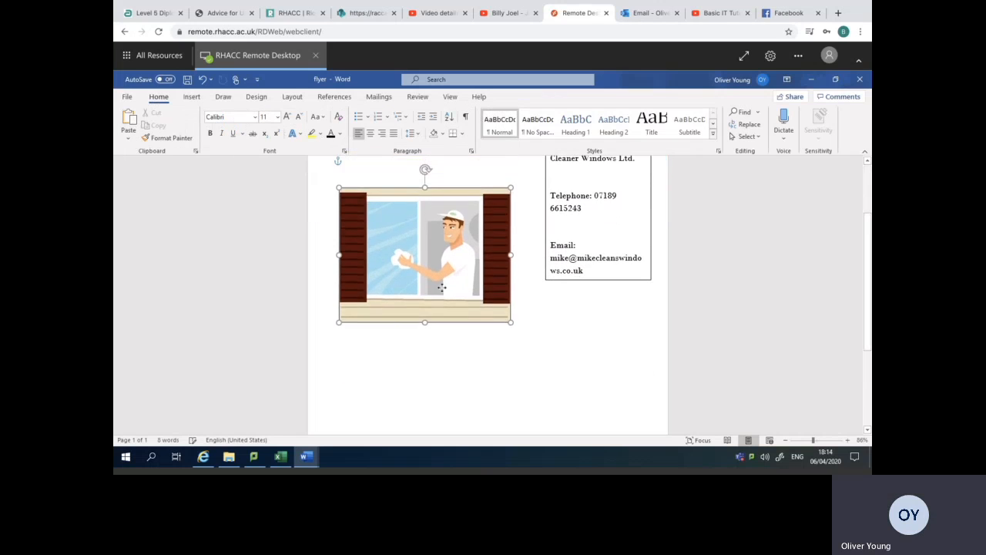
{"action": "left_click_drag", "start_coordinate": [560, 283], "coordinate": [556, 317]}
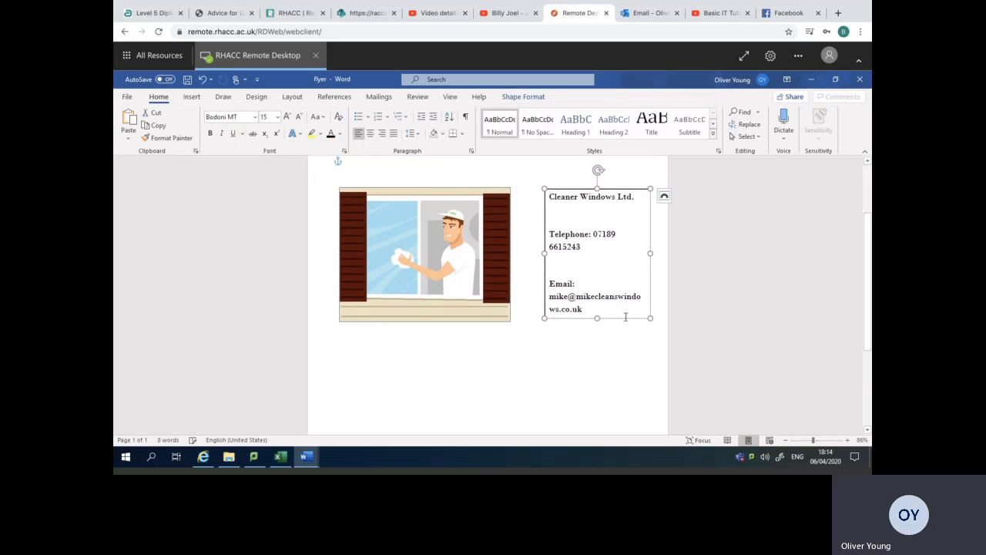
{"action": "left_click", "coordinate": [572, 345]}
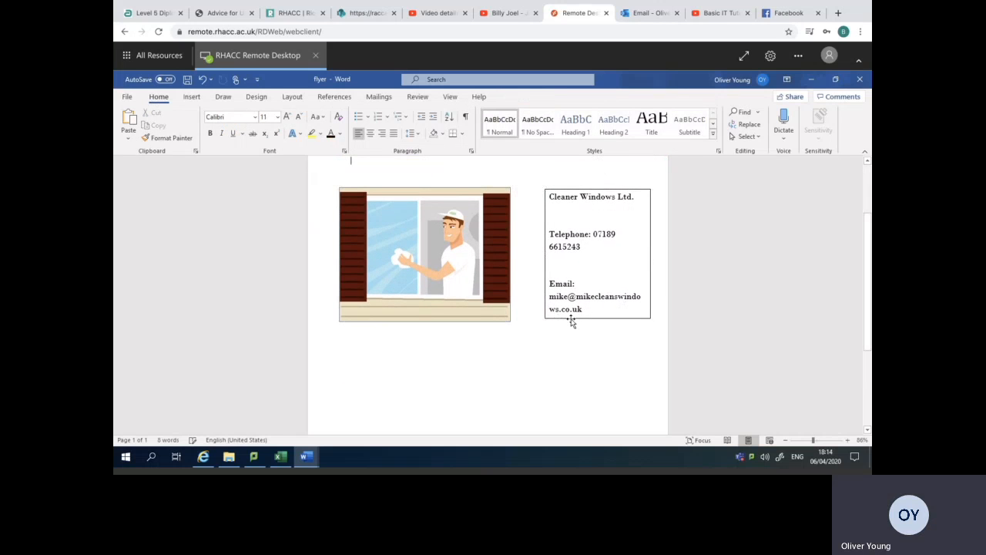
{"action": "left_click", "coordinate": [572, 319]}
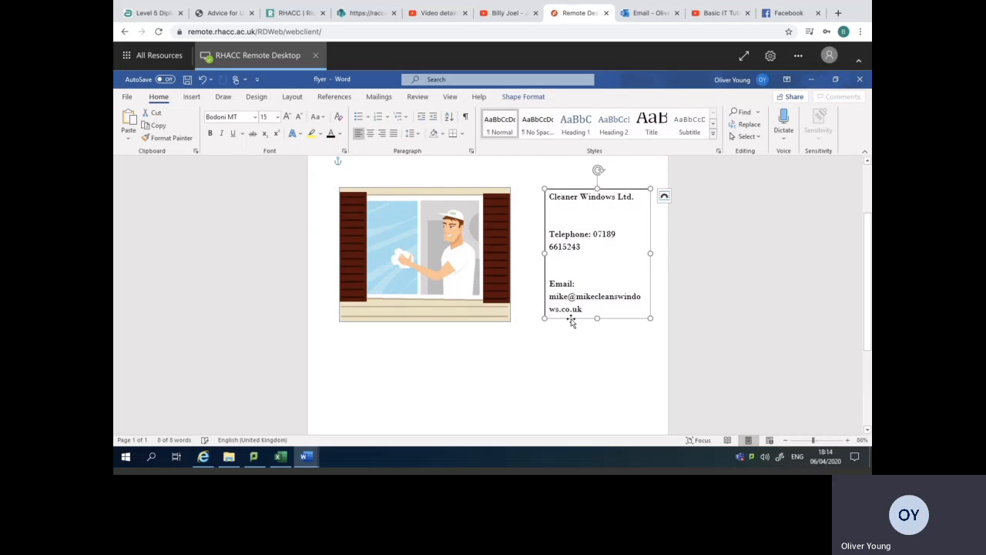
Give the contact details text box a 3 pt outline and a yellow fill, and deselect it.
{"action": "double_click", "coordinate": [572, 321]}
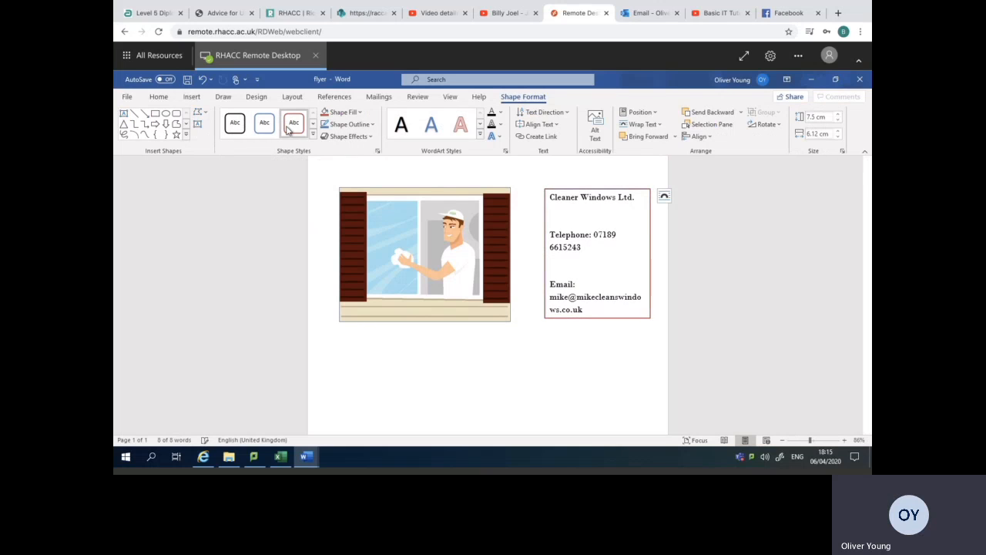
{"action": "left_click", "coordinate": [368, 126]}
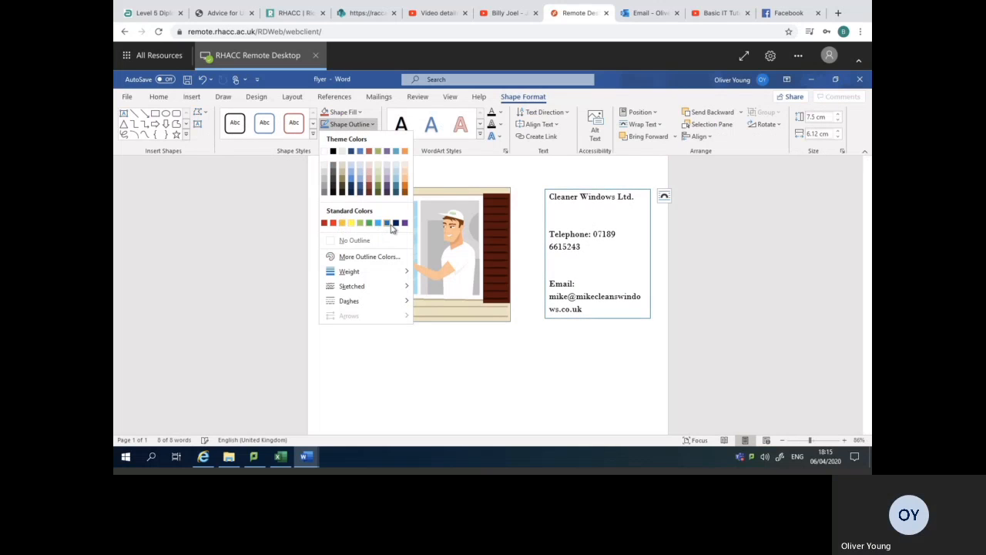
{"action": "mouse_move", "coordinate": [370, 273]}
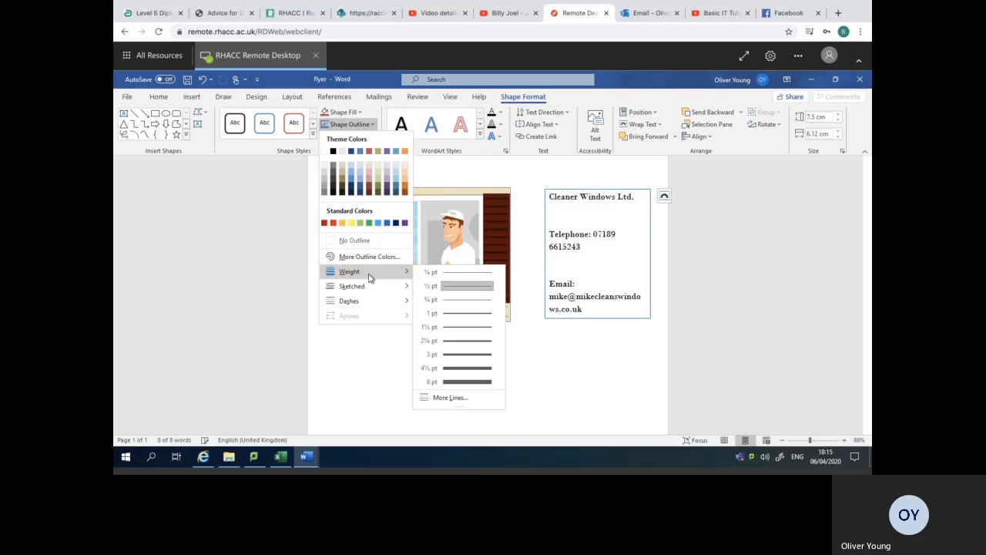
{"action": "left_click", "coordinate": [456, 356]}
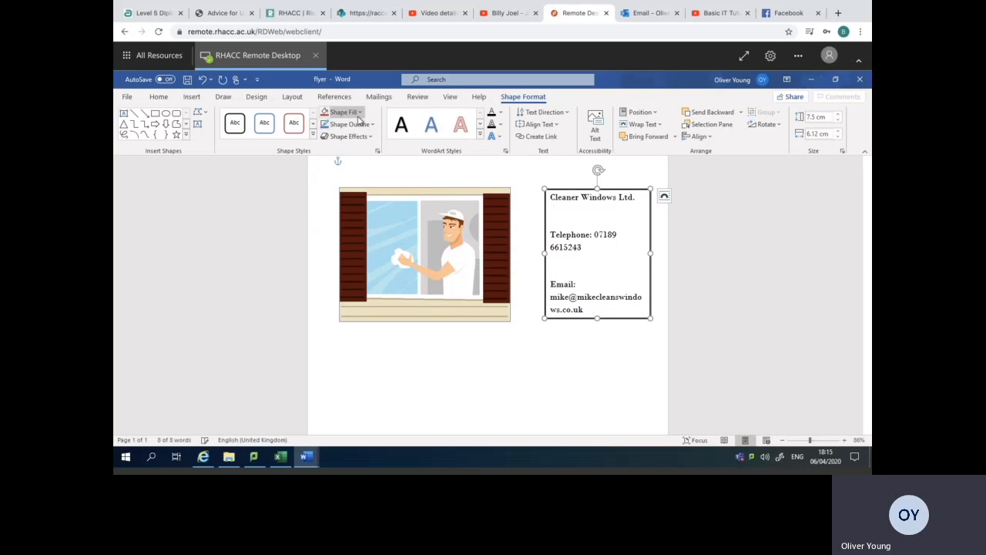
{"action": "left_click", "coordinate": [359, 113]}
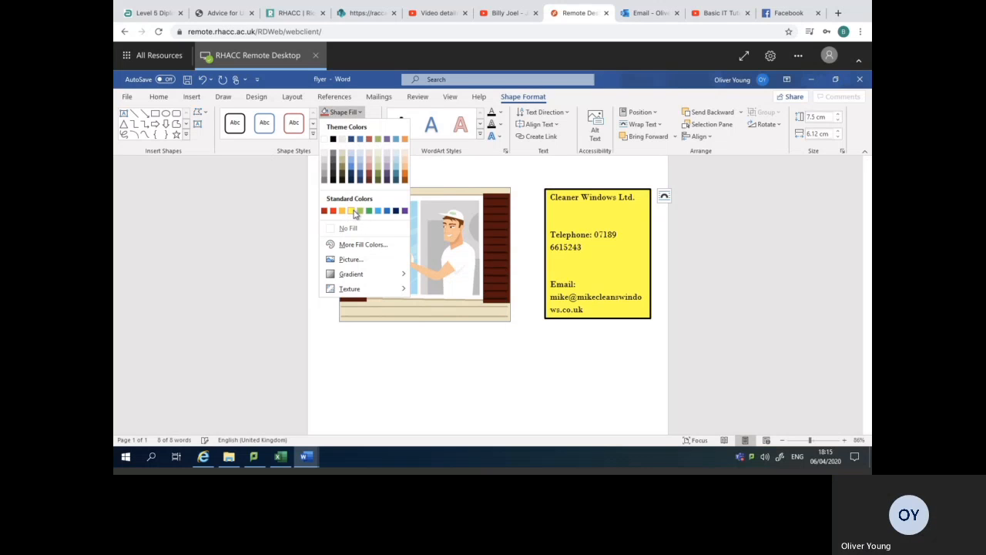
{"action": "left_click", "coordinate": [352, 211]}
{"action": "left_click", "coordinate": [615, 383]}
Copy "window cleaning" from the task document and paste it into the flyer above the window cleaner picture.
{"action": "left_click_drag", "start_coordinate": [869, 291], "coordinate": [868, 263]}
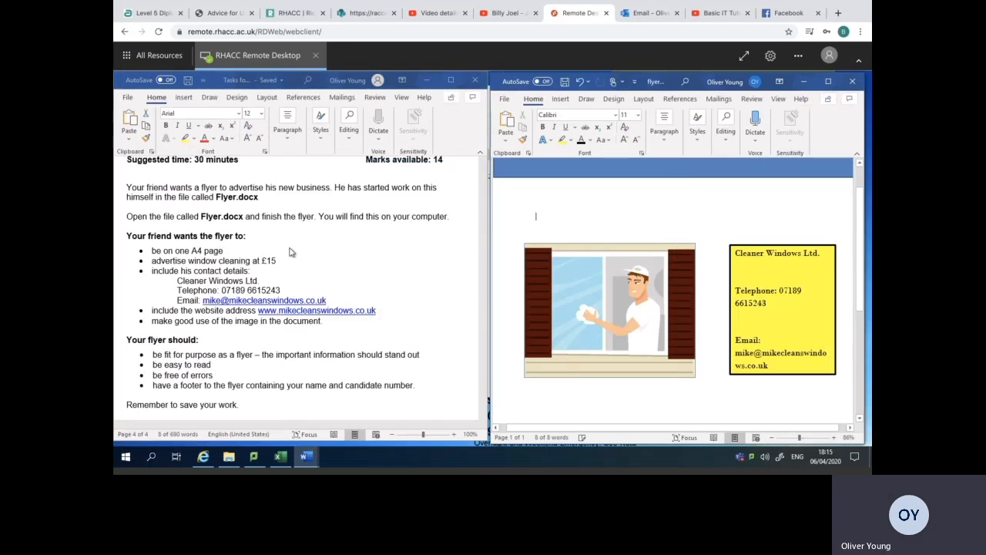
{"action": "left_click", "coordinate": [291, 254]}
{"action": "mouse_move", "coordinate": [485, 369]}
{"action": "left_mouse_down"}
{"action": "mouse_move", "coordinate": [485, 327]}
{"action": "mouse_move", "coordinate": [489, 376]}
{"action": "left_mouse_up"}
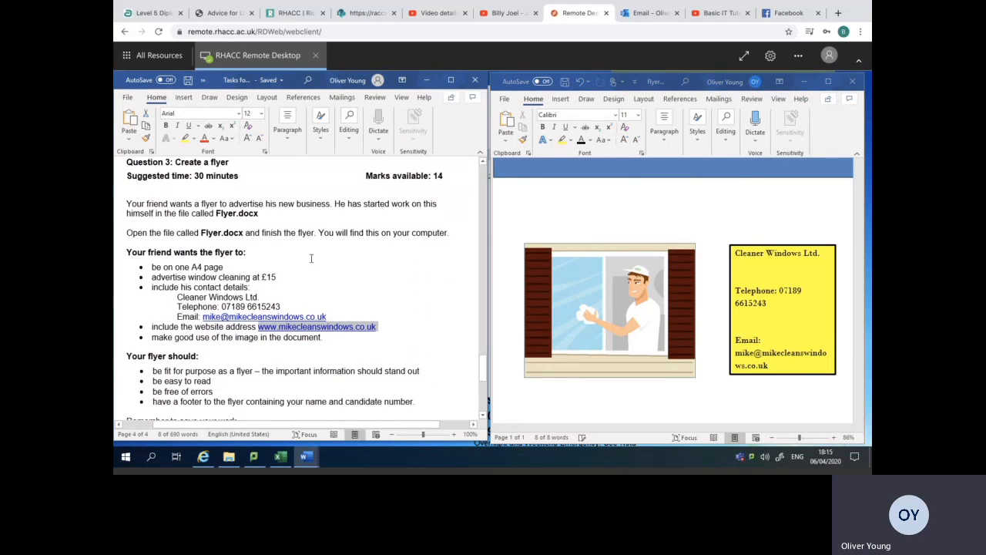
{"action": "left_click_drag", "start_coordinate": [248, 277], "coordinate": [189, 278]}
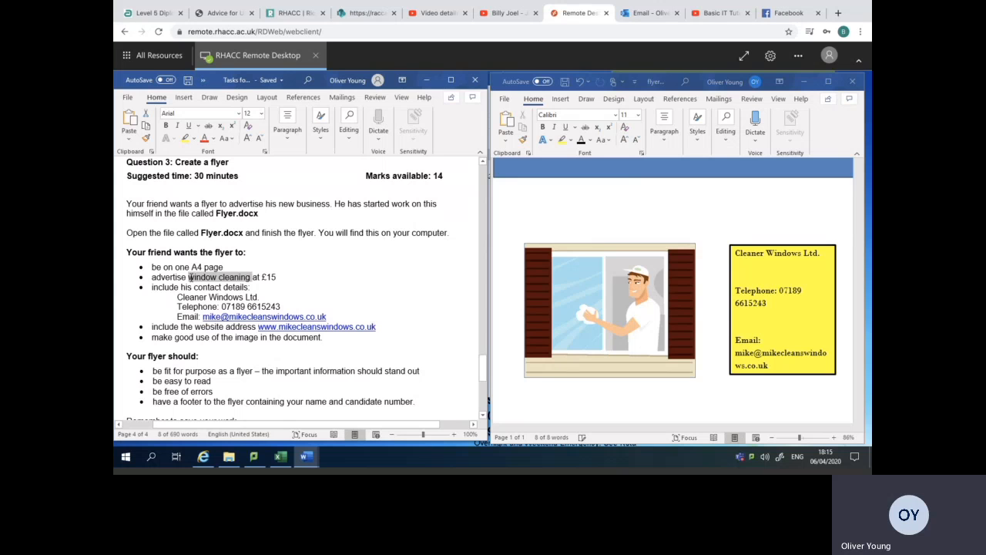
{"action": "right_click", "coordinate": [192, 279]}
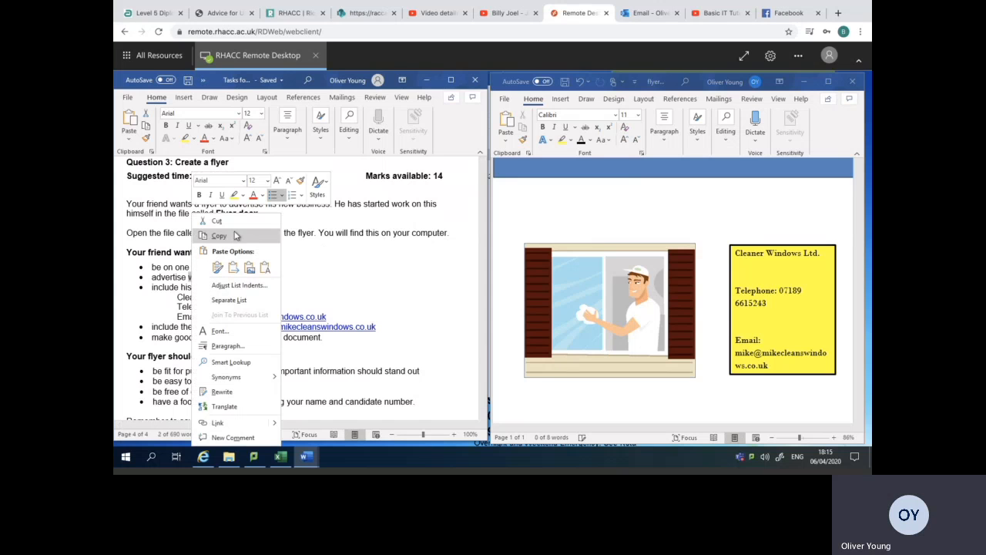
{"action": "left_click", "coordinate": [219, 235]}
{"action": "left_click", "coordinate": [567, 215]}
{"action": "right_click", "coordinate": [567, 212]}
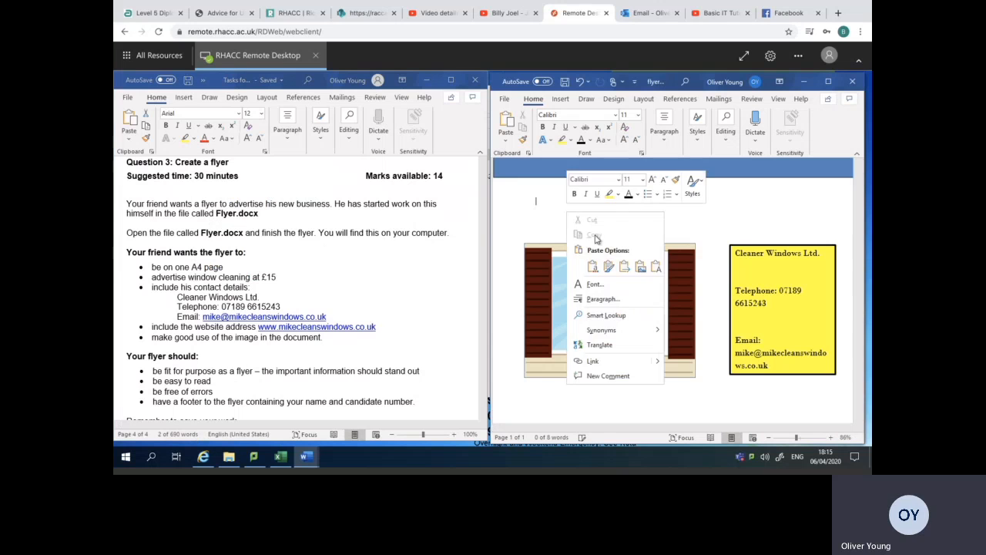
{"action": "left_click", "coordinate": [587, 264]}
Set the pasted heading to size 30 and capitalise its first letter so it reads "Window cleaning".
{"action": "left_click_drag", "start_coordinate": [591, 202], "coordinate": [536, 202]}
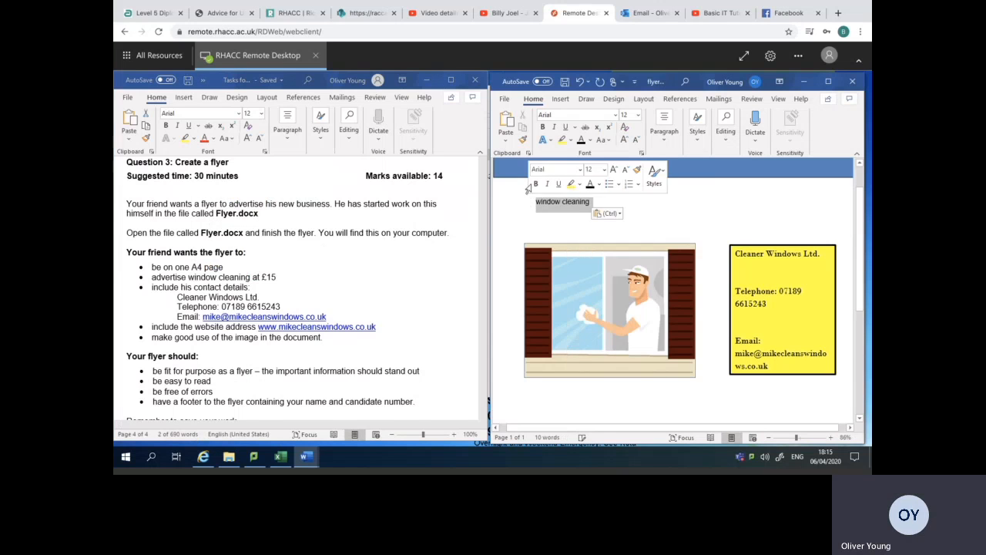
{"action": "left_click", "coordinate": [626, 113]}
{"action": "type", "text": "30"}
{"action": "key", "text": "Return"}
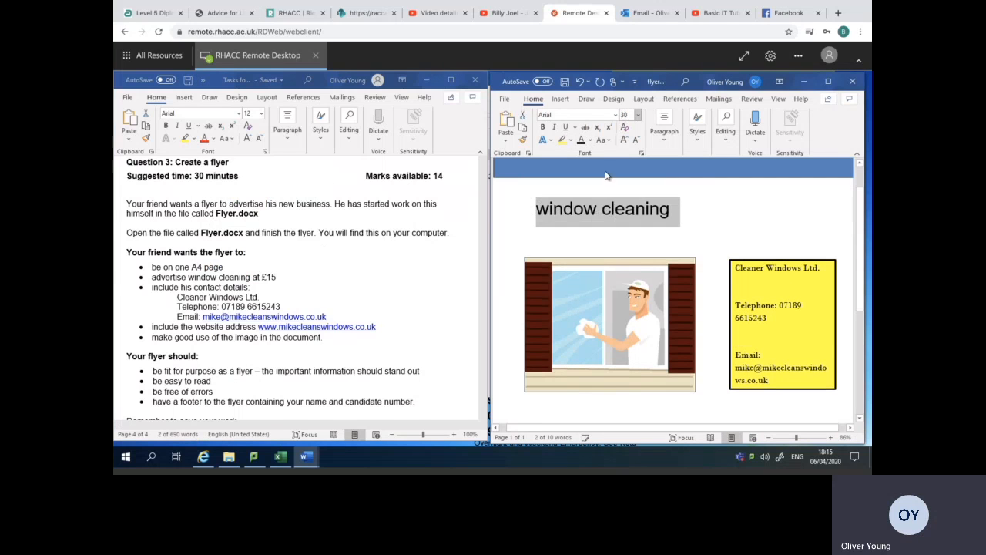
{"action": "left_click", "coordinate": [537, 217]}
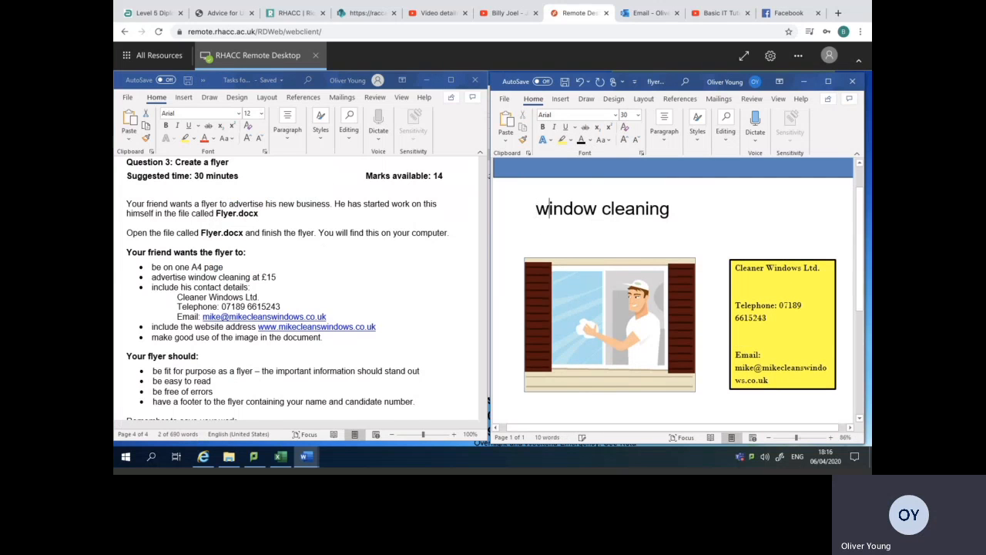
{"action": "key", "text": "BackSpace"}
{"action": "type", "text": "W"}
Check the contact details' font and apply the same Bodoni MT font to the "Window cleaning" heading.
{"action": "left_click", "coordinate": [764, 305]}
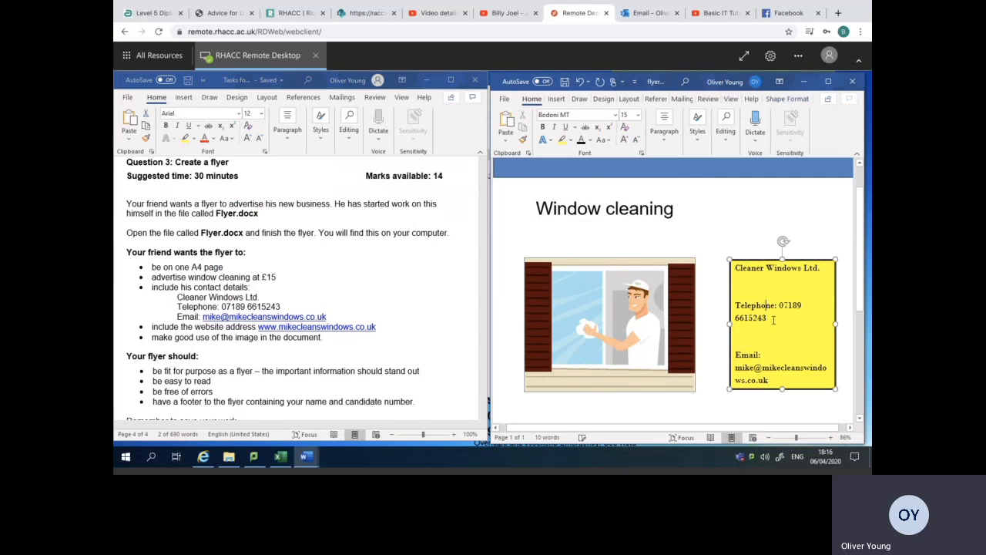
{"action": "left_click_drag", "start_coordinate": [768, 319], "coordinate": [738, 308]}
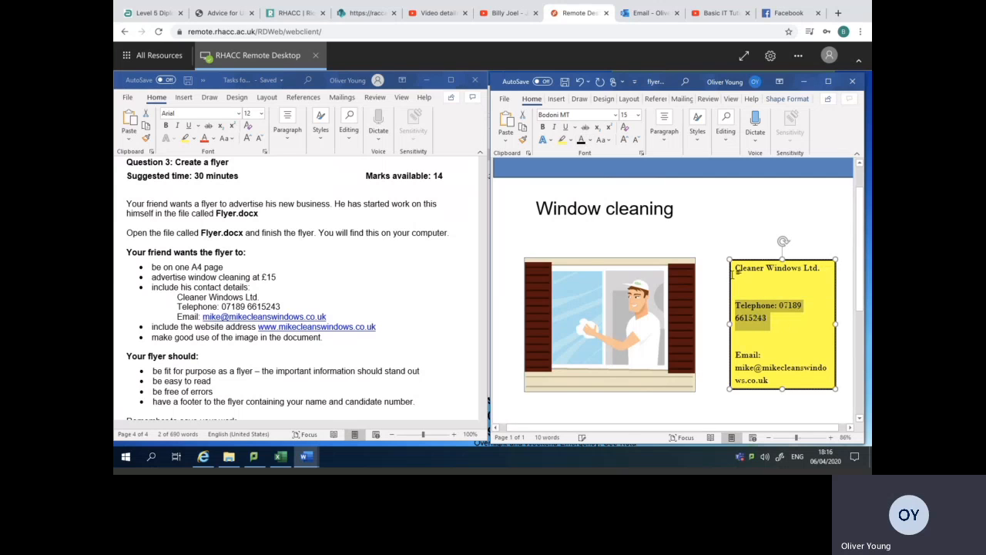
{"action": "left_click_drag", "start_coordinate": [675, 209], "coordinate": [539, 214]}
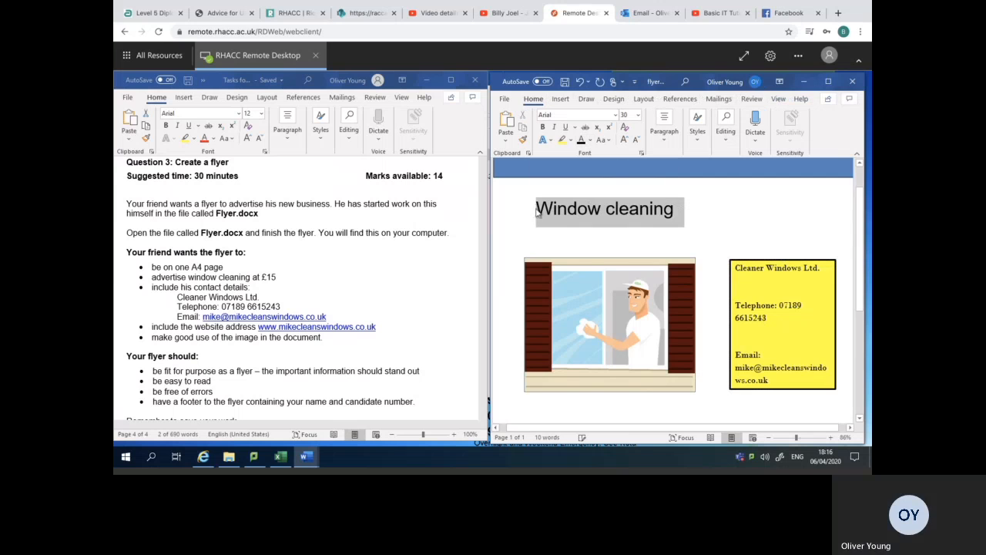
{"action": "left_click", "coordinate": [615, 114]}
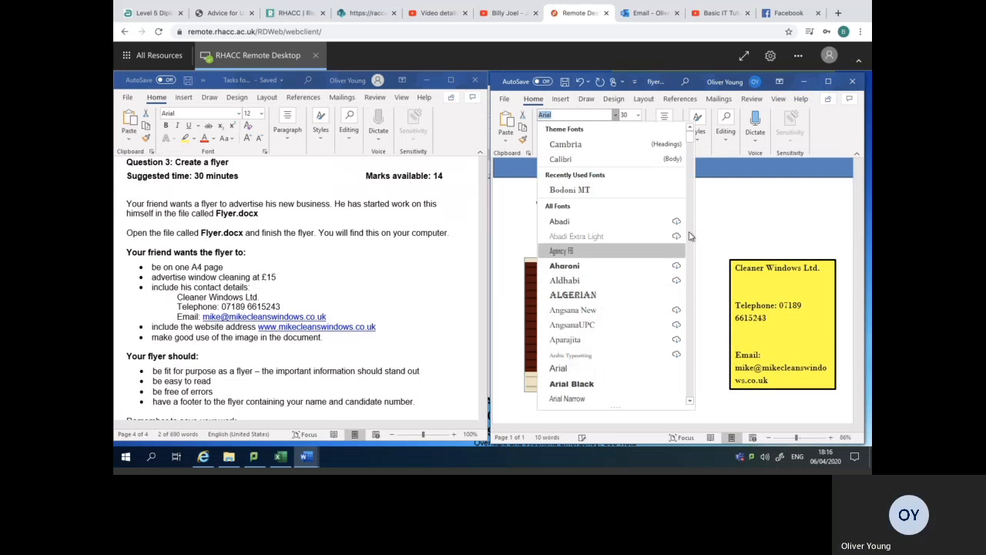
{"action": "left_click_drag", "start_coordinate": [691, 150], "coordinate": [691, 161]}
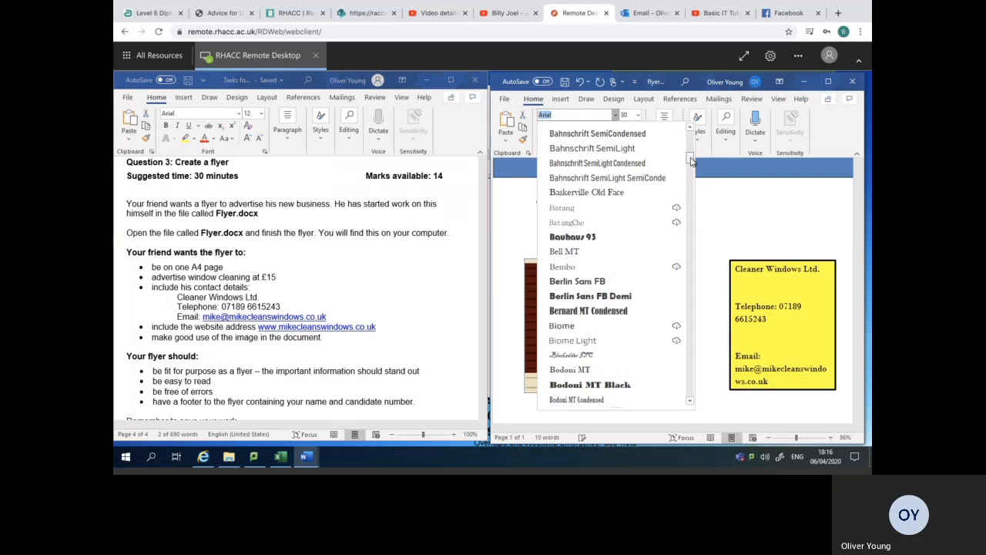
{"action": "left_click", "coordinate": [590, 370]}
{"action": "left_click", "coordinate": [600, 239]}
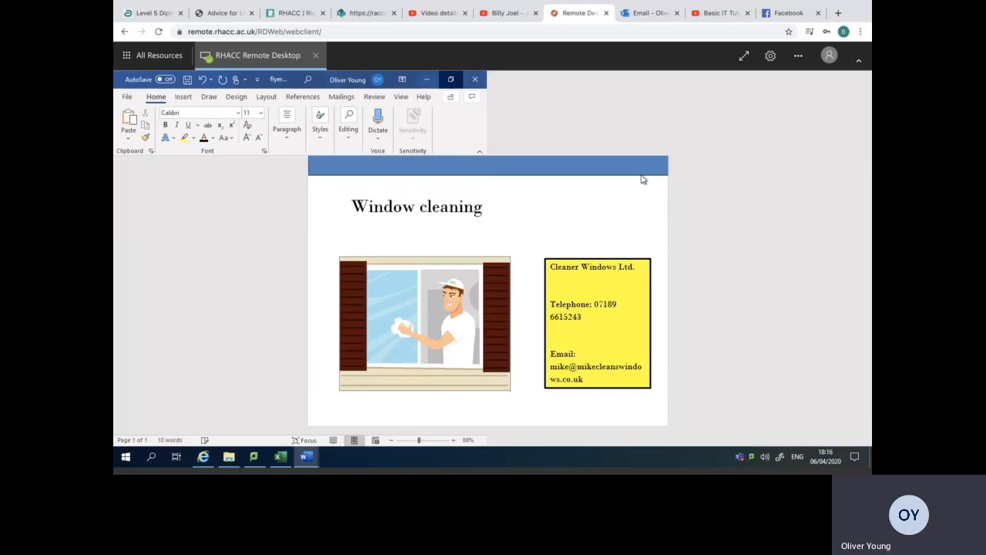
Maximise the flyer window and review the page layout from the header banner down to the footer.
{"action": "left_click", "coordinate": [829, 81]}
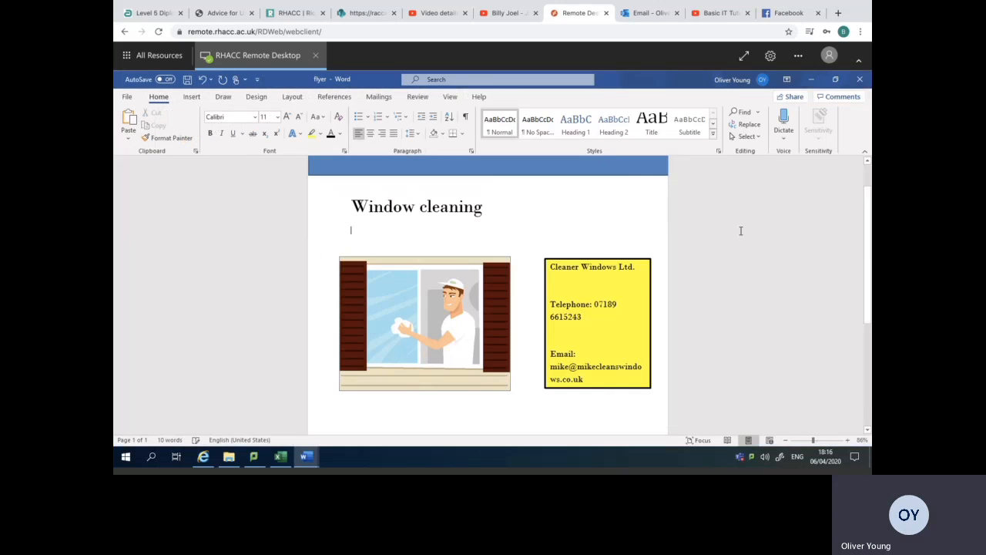
{"action": "scroll", "coordinate": [869, 259], "scroll_direction": "up", "scroll_amount": 1}
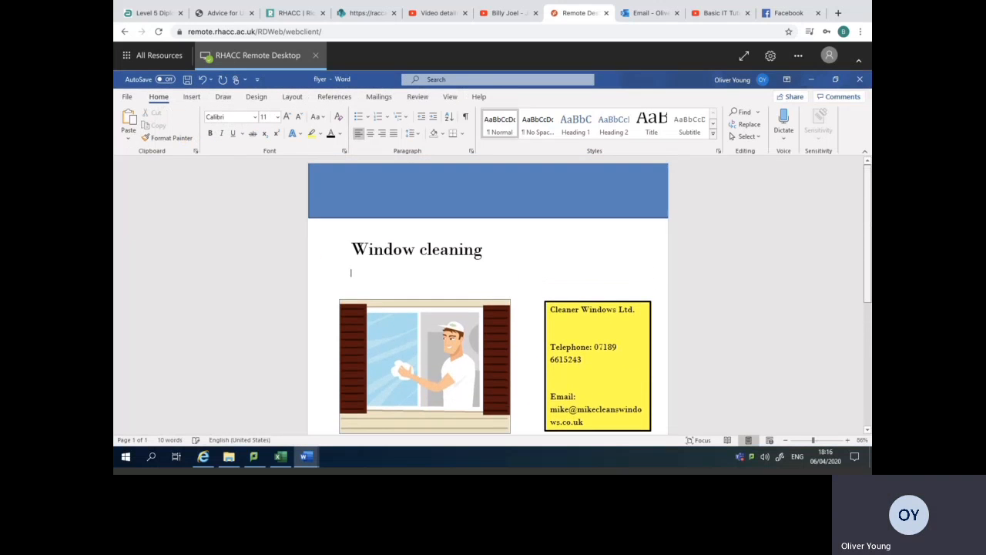
{"action": "scroll", "coordinate": [868, 270], "scroll_direction": "down", "scroll_amount": 5}
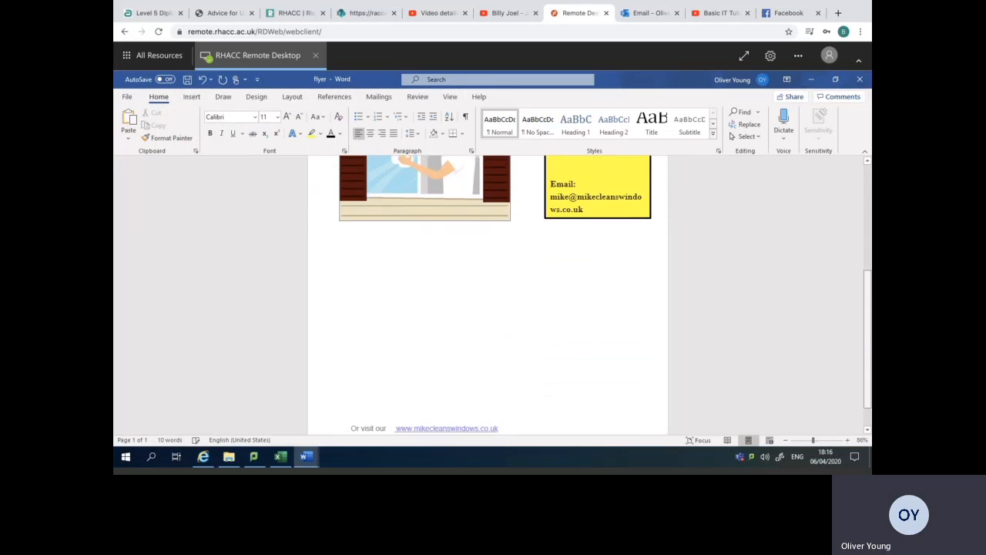
{"action": "scroll", "coordinate": [590, 294], "scroll_direction": "down", "scroll_amount": 1}
{"action": "scroll", "coordinate": [621, 414], "scroll_direction": "up", "scroll_amount": 2}
{"action": "scroll", "coordinate": [621, 414], "scroll_direction": "down", "scroll_amount": 2}
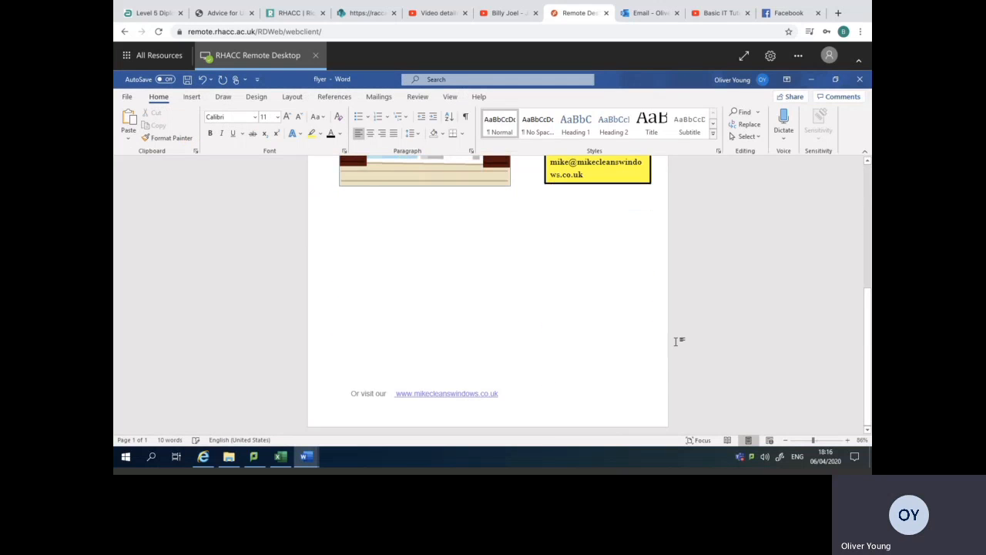
{"action": "scroll", "coordinate": [860, 206], "scroll_direction": "up", "scroll_amount": 5}
Copy the blue header banner, paste it, and move the copy to the lower edge of the page over the footer.
{"action": "left_click", "coordinate": [583, 201]}
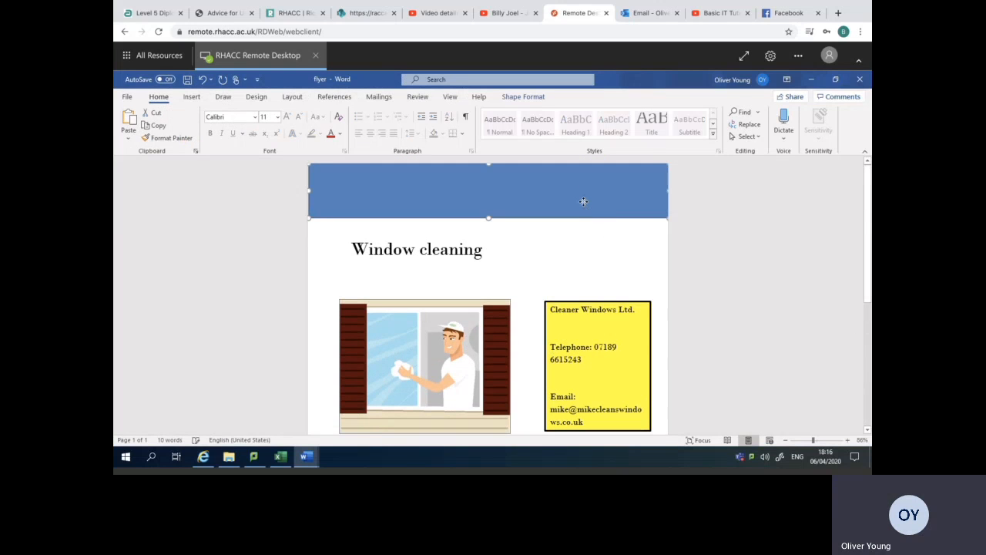
{"action": "right_click", "coordinate": [583, 201]}
{"action": "left_click", "coordinate": [611, 220]}
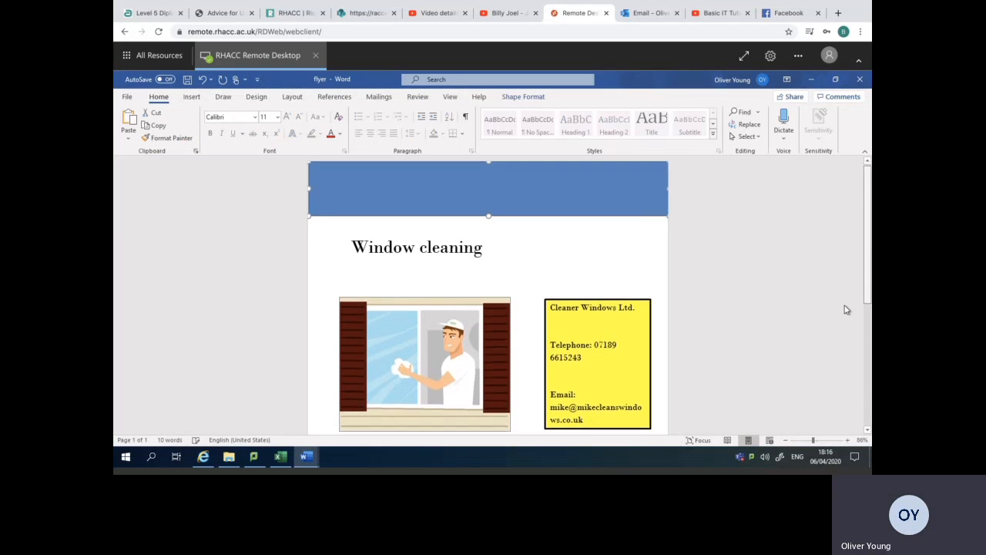
{"action": "scroll", "coordinate": [855, 331], "scroll_direction": "down", "scroll_amount": 5}
{"action": "scroll", "coordinate": [491, 350], "scroll_direction": "up", "scroll_amount": 3}
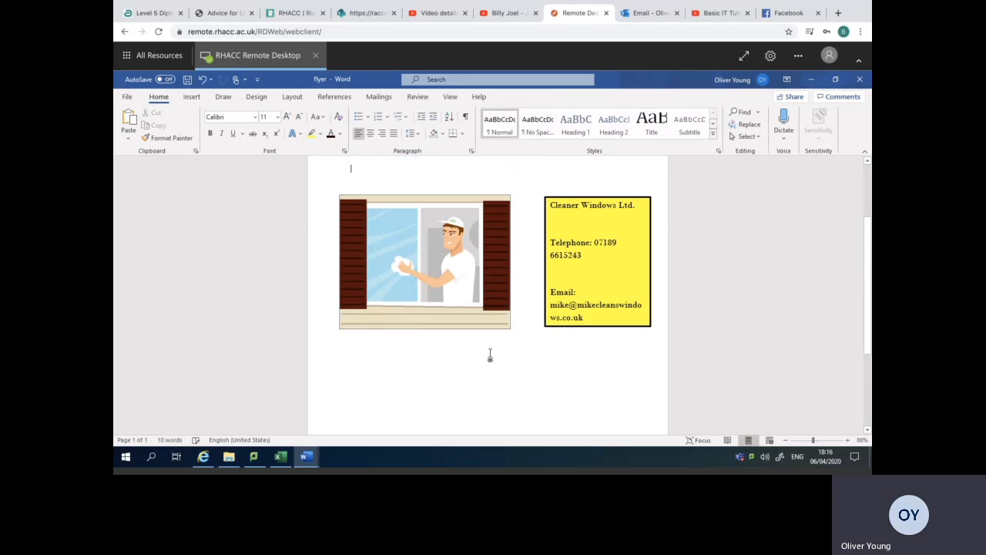
{"action": "right_click", "coordinate": [491, 354]}
{"action": "left_click", "coordinate": [423, 365]}
{"action": "right_click", "coordinate": [422, 367]}
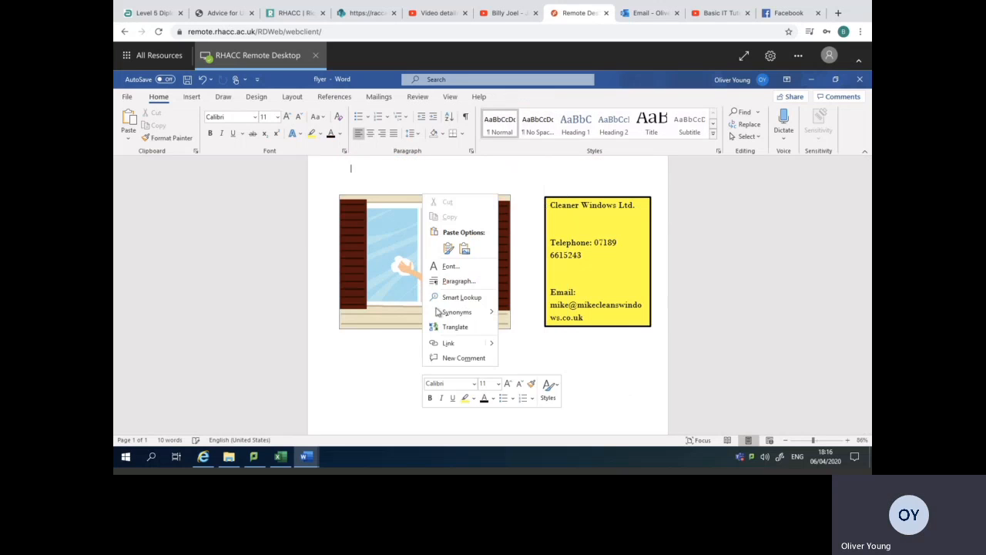
{"action": "left_click", "coordinate": [449, 249]}
{"action": "left_click_drag", "start_coordinate": [516, 189], "coordinate": [469, 419]}
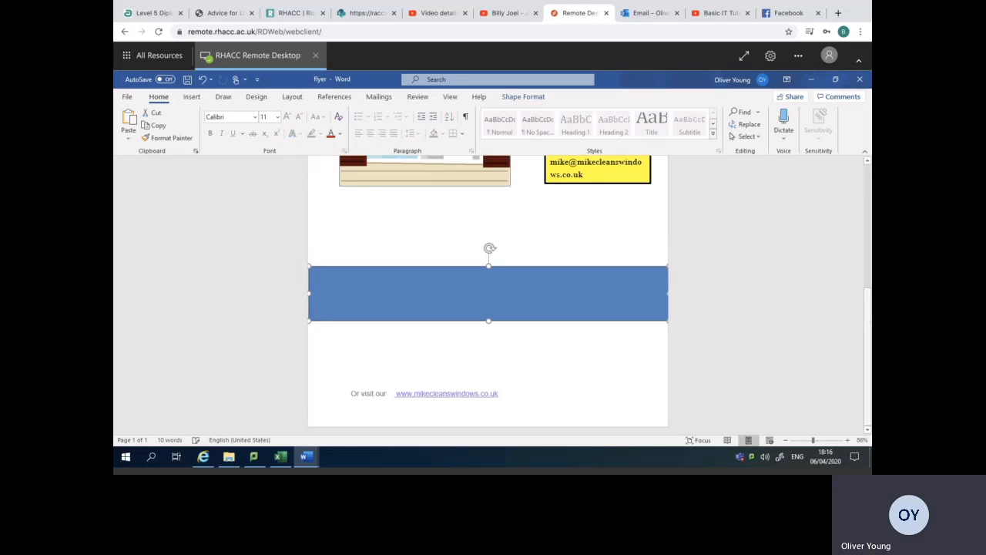
{"action": "left_click_drag", "start_coordinate": [585, 303], "coordinate": [581, 407]}
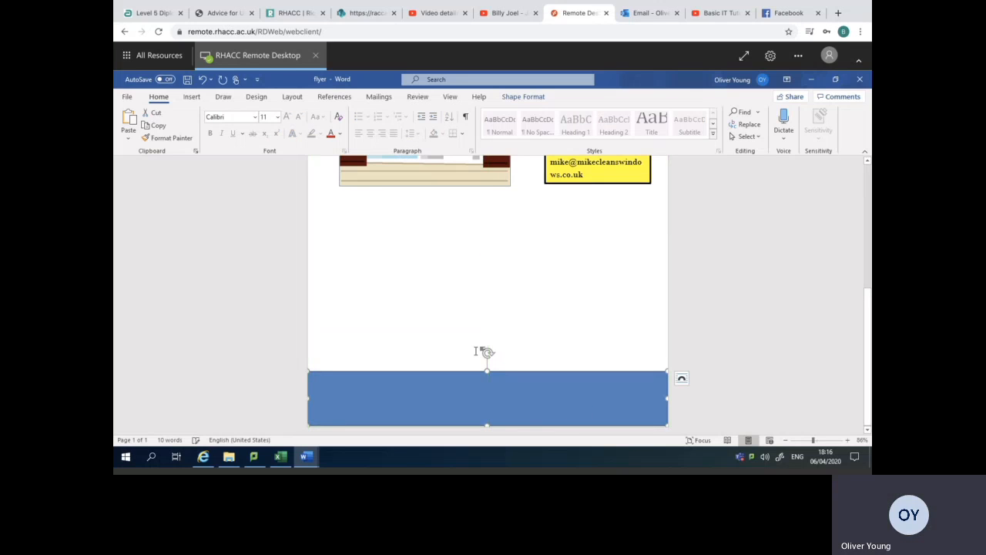
Set the text wrapping of the blue banner over the footer to Behind Text.
{"action": "right_click", "coordinate": [446, 391]}
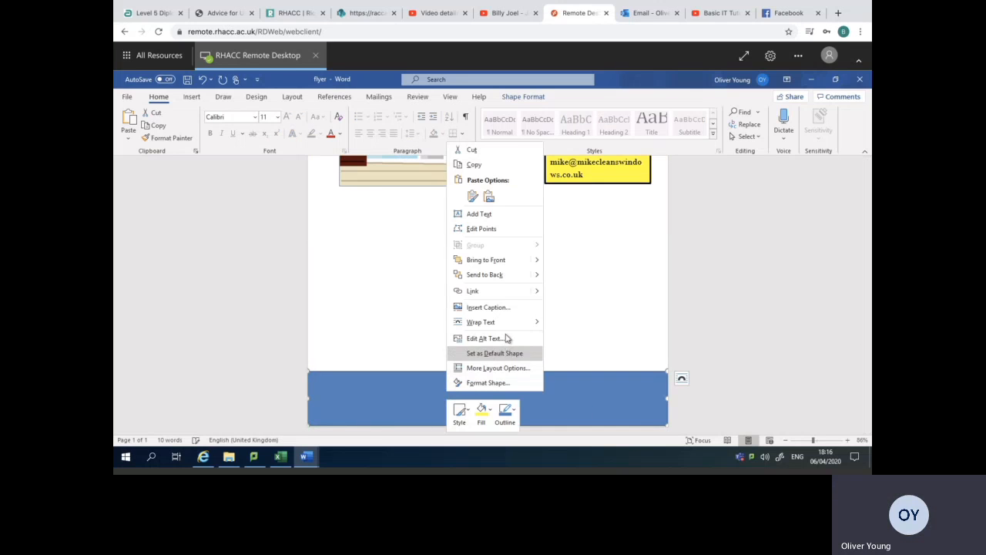
{"action": "mouse_move", "coordinate": [505, 324]}
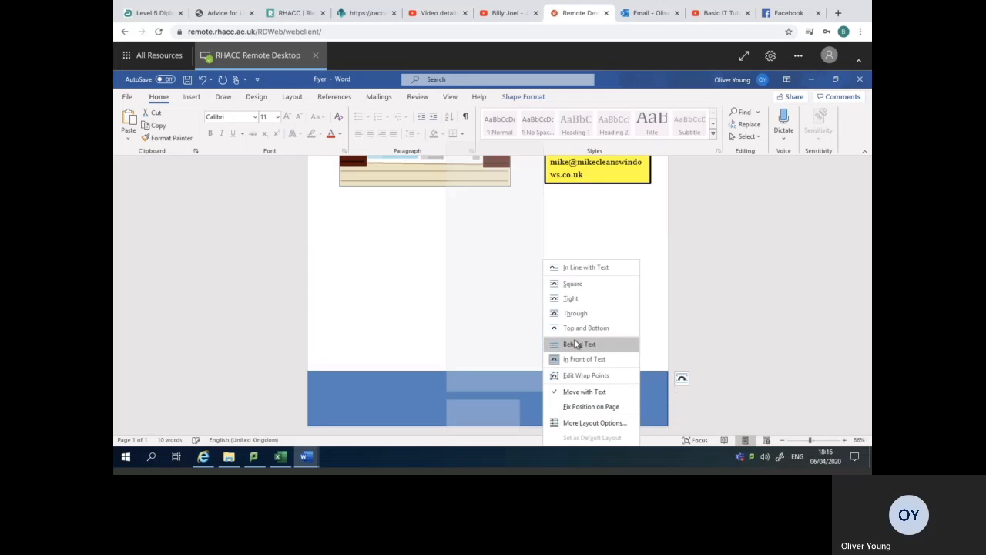
{"action": "left_click", "coordinate": [577, 344]}
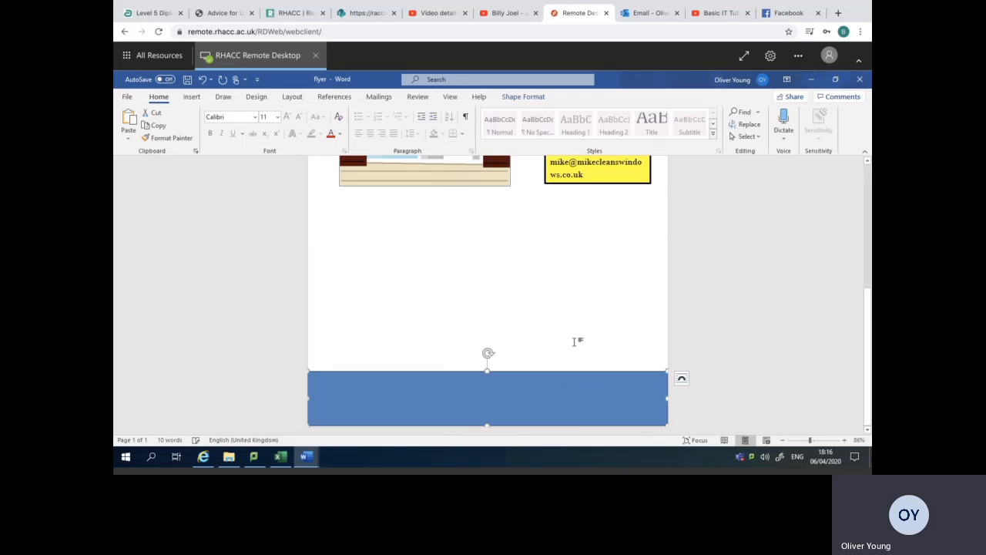
{"action": "right_click", "coordinate": [579, 384]}
{"action": "mouse_move", "coordinate": [630, 318]}
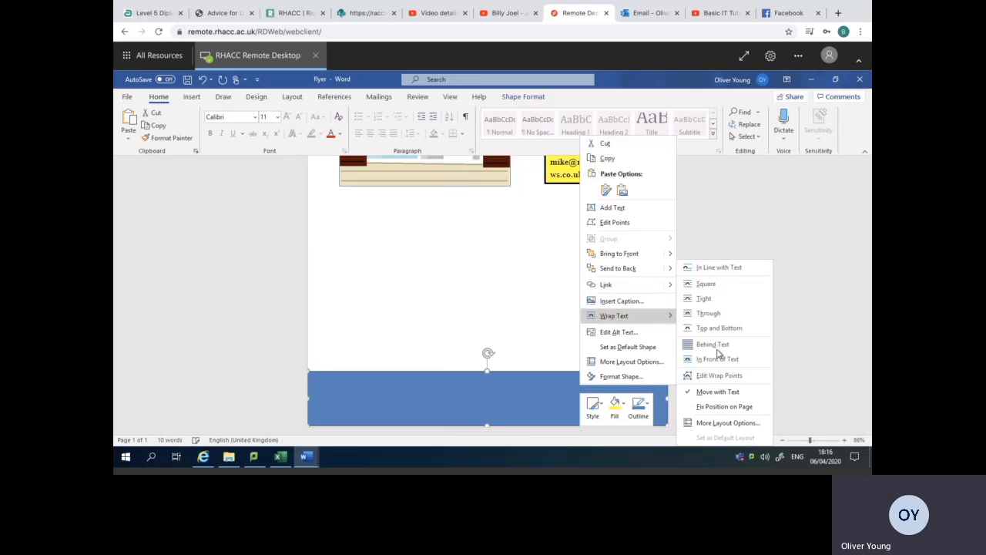
{"action": "left_click", "coordinate": [524, 385]}
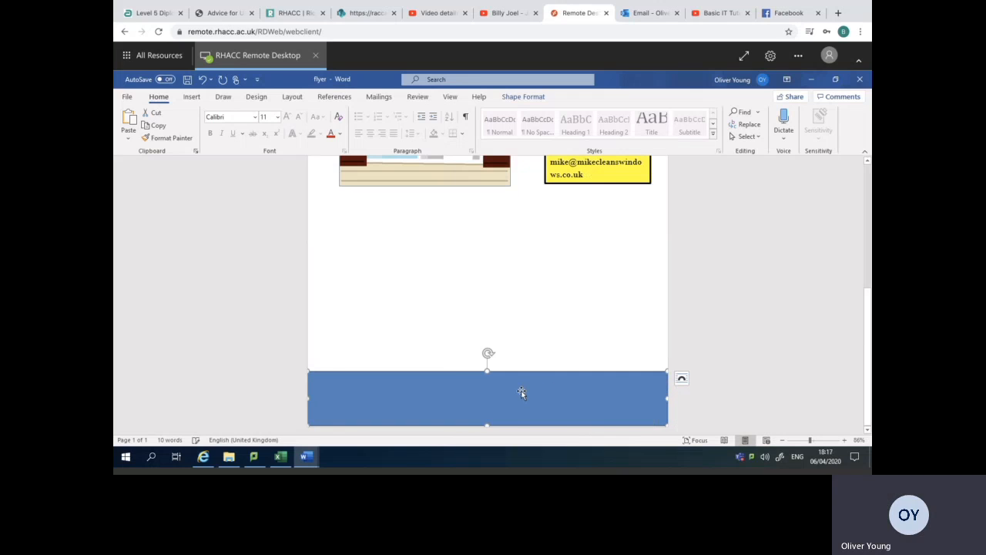
{"action": "right_click", "coordinate": [521, 393]}
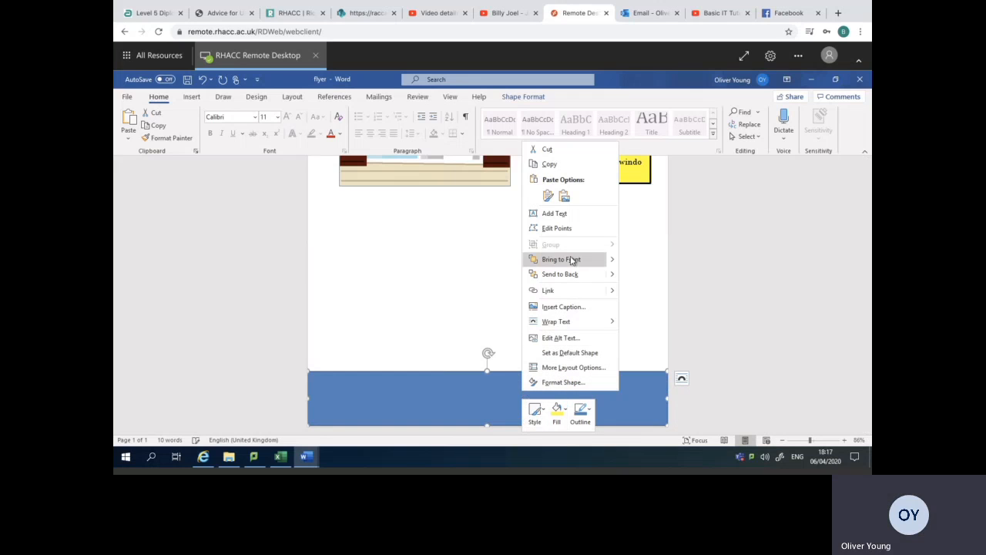
{"action": "left_click", "coordinate": [424, 393]}
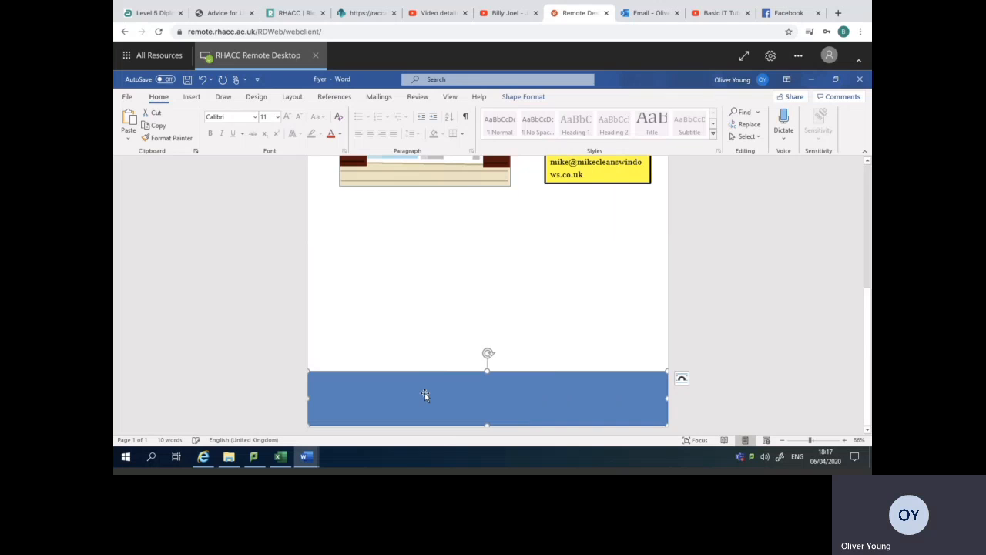
Remove the fill from the banner over the footer and narrow it to about 20.87 cm.
{"action": "double_click", "coordinate": [425, 393]}
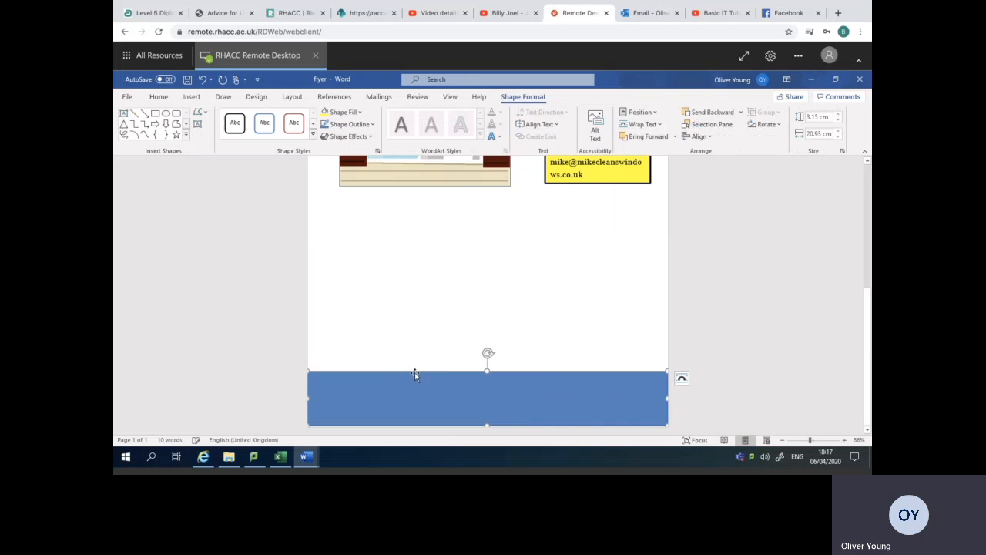
{"action": "left_click", "coordinate": [359, 114]}
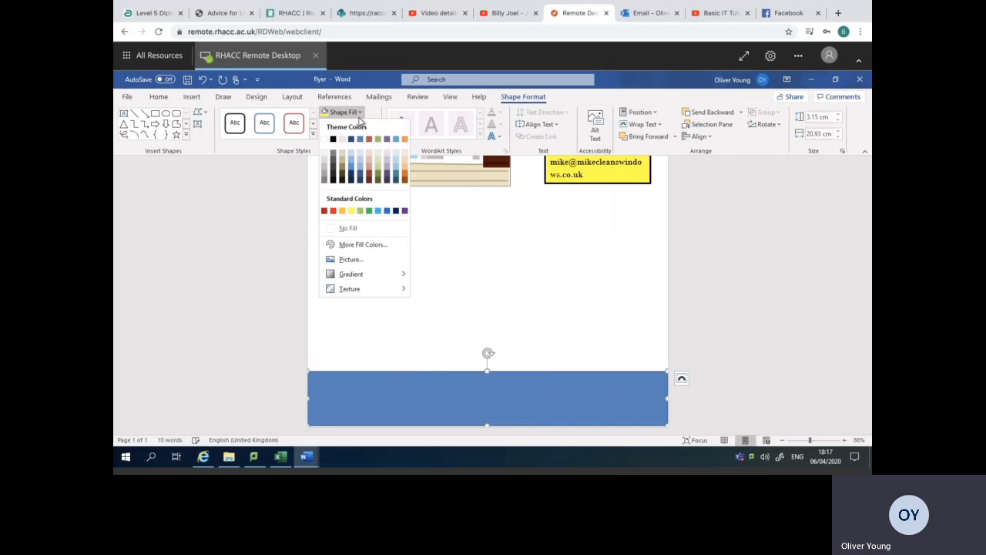
{"action": "left_click", "coordinate": [362, 235]}
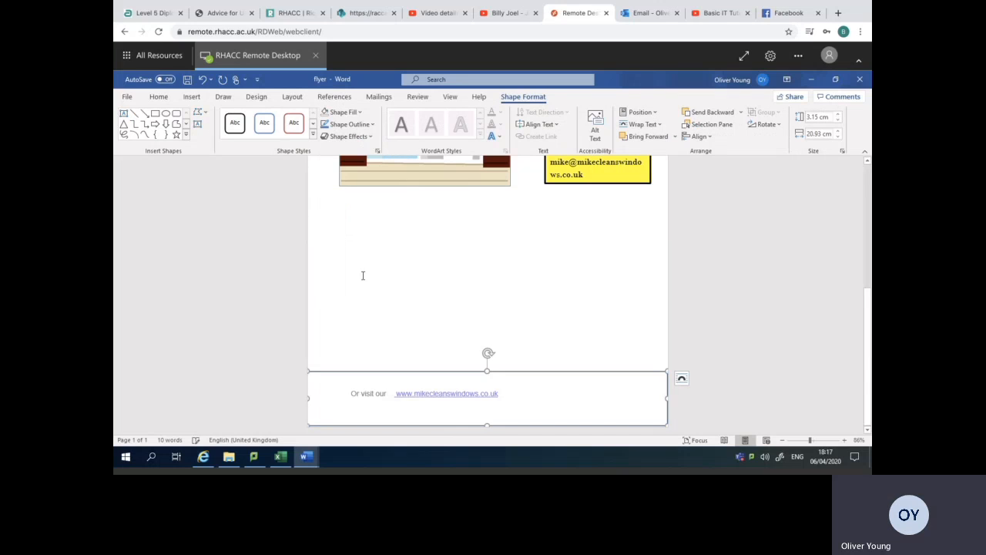
{"action": "left_click_drag", "start_coordinate": [309, 400], "coordinate": [309, 399]}
Show the flyer beside the task sheet and review its layout against the requirements.
{"action": "scroll", "coordinate": [632, 359], "scroll_direction": "up", "scroll_amount": 3}
{"action": "left_click", "coordinate": [632, 360]}
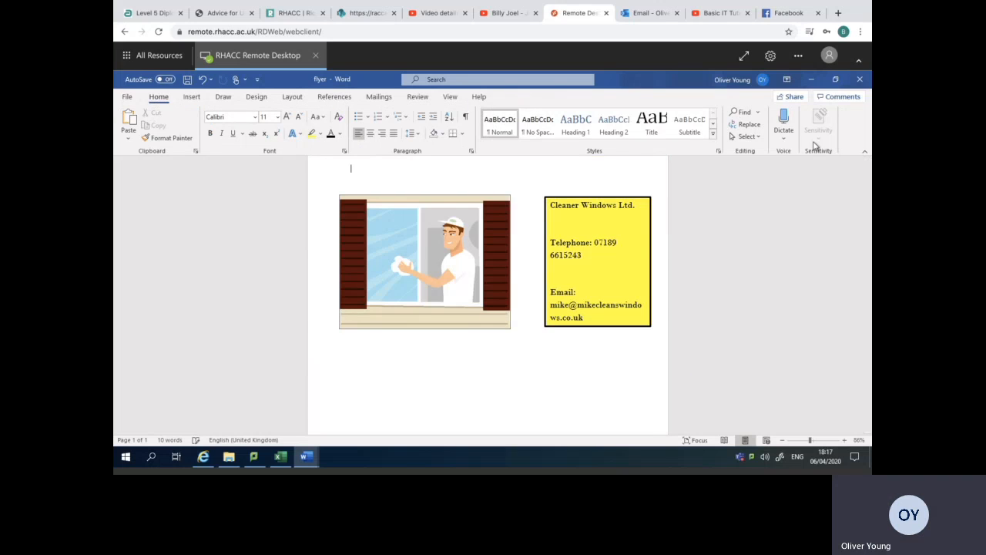
{"action": "left_click", "coordinate": [835, 79]}
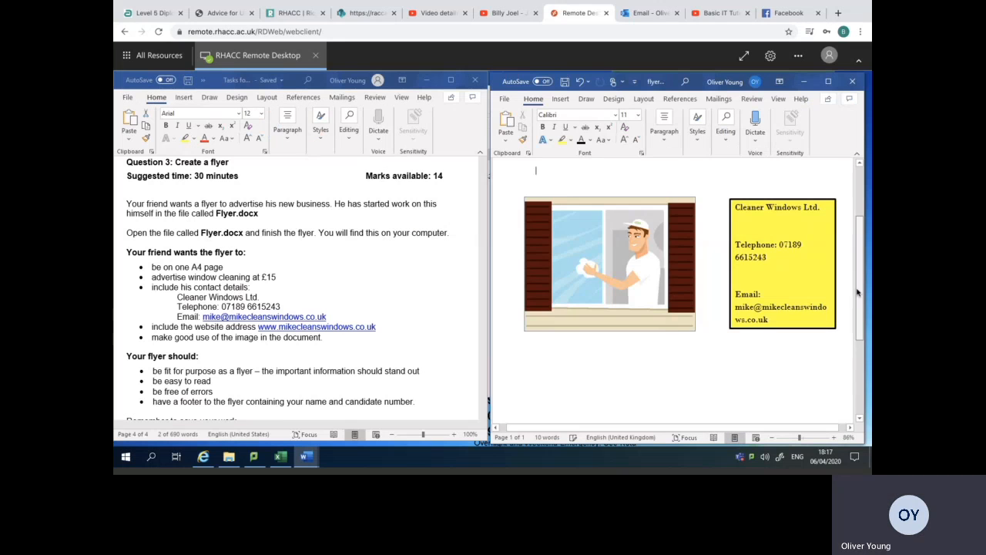
{"action": "scroll", "coordinate": [866, 368], "scroll_direction": "down", "scroll_amount": 5}
{"action": "scroll", "coordinate": [866, 343], "scroll_direction": "up", "scroll_amount": 4}
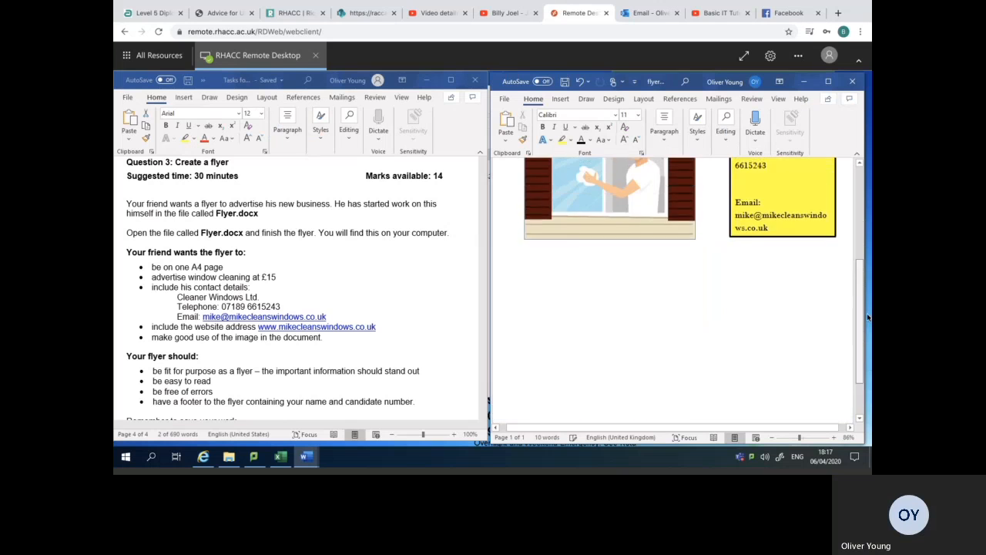
{"action": "scroll", "coordinate": [866, 343], "scroll_direction": "down", "scroll_amount": 4}
Give the unfilled box around the footer website address a thicker outline.
{"action": "left_click", "coordinate": [715, 367]}
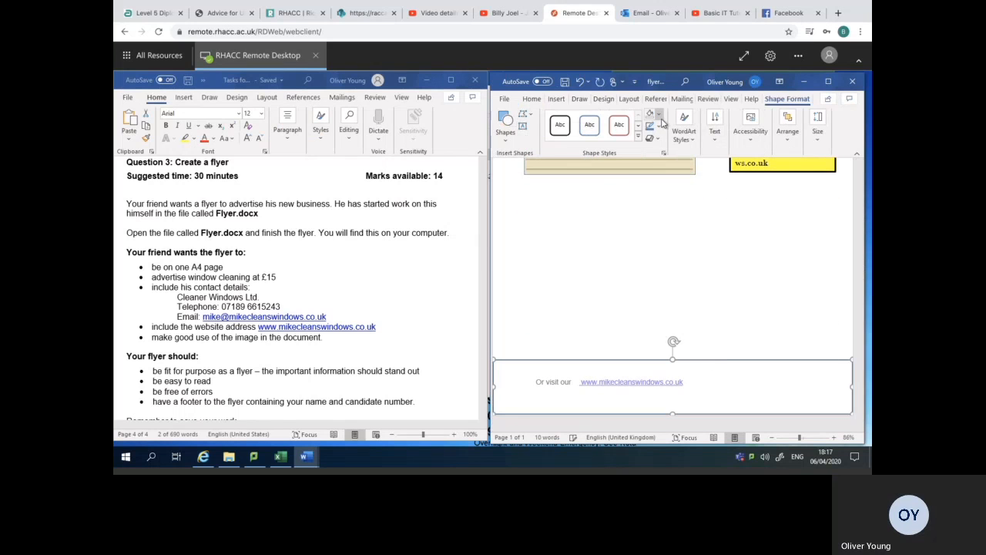
{"action": "left_click", "coordinate": [829, 81]}
{"action": "left_click_drag", "start_coordinate": [866, 307], "coordinate": [865, 225]}
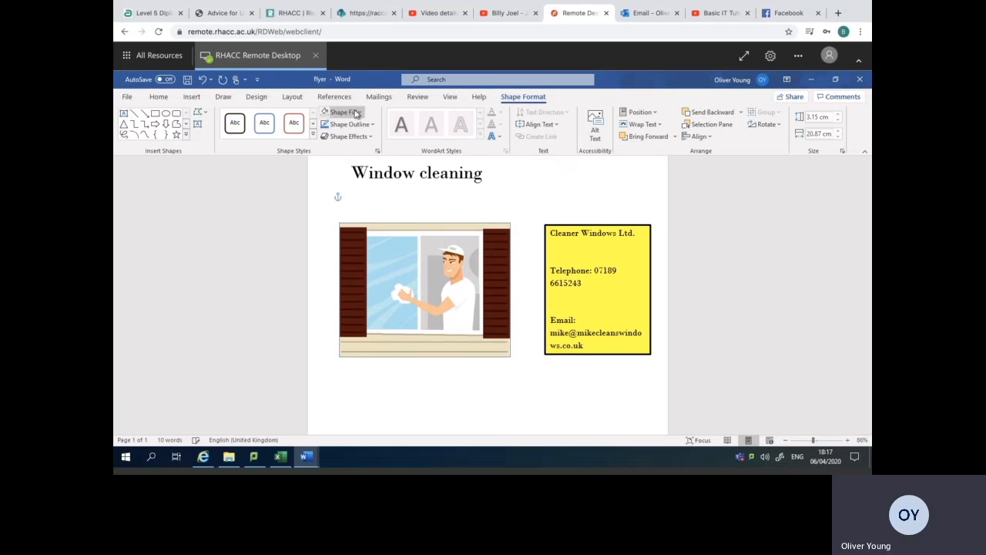
{"action": "left_click", "coordinate": [373, 124]}
{"action": "mouse_move", "coordinate": [359, 276]}
{"action": "left_click", "coordinate": [458, 369]}
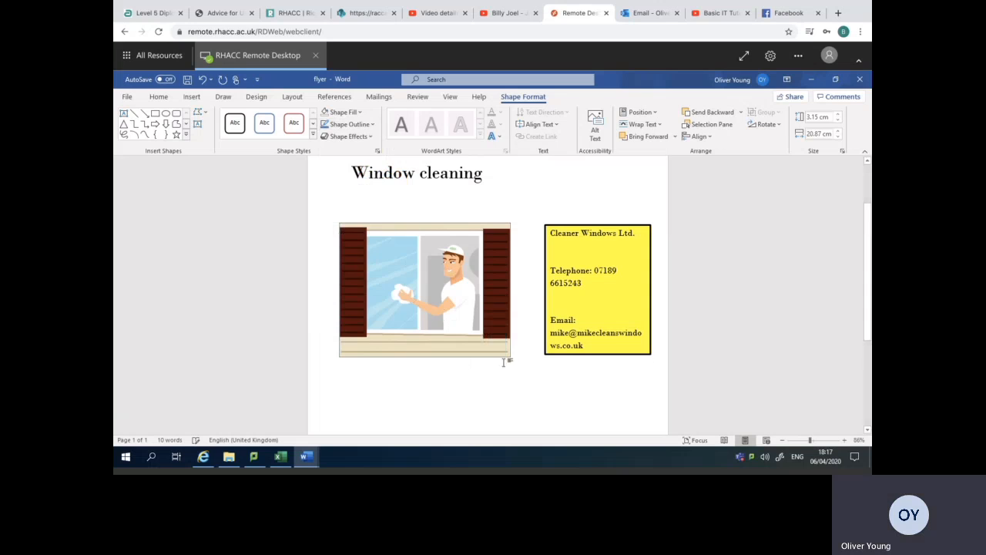
{"action": "scroll", "coordinate": [488, 293], "scroll_direction": "down", "scroll_amount": 4}
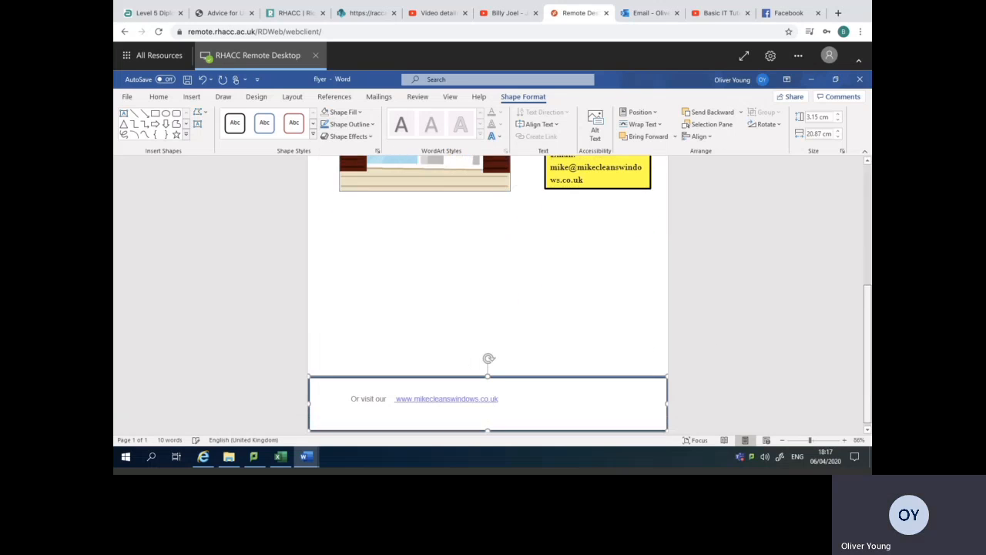
{"action": "left_click", "coordinate": [594, 328]}
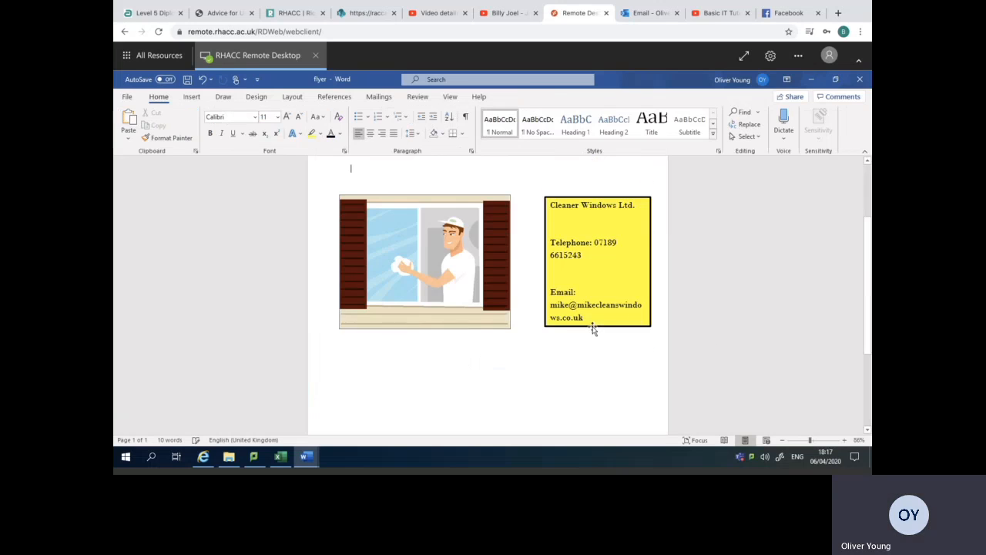
Apply the Moderate Frame, Black picture style to the window cleaner image.
{"action": "left_click", "coordinate": [835, 79]}
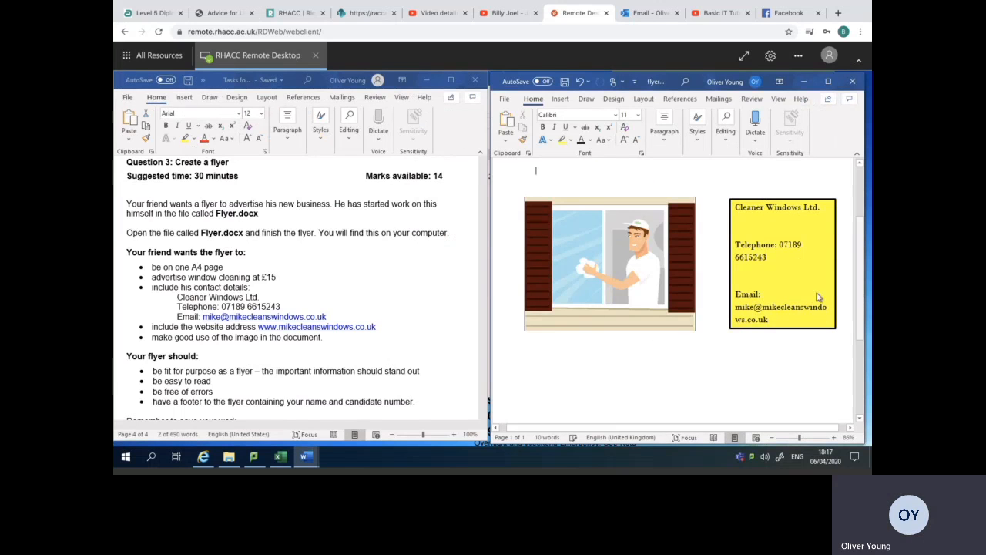
{"action": "left_click", "coordinate": [675, 262]}
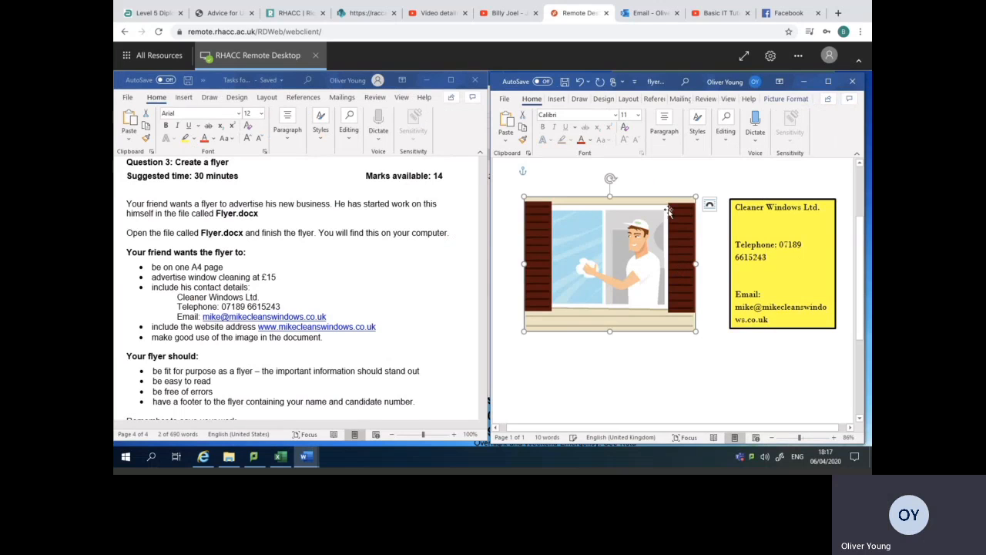
{"action": "double_click", "coordinate": [665, 204]}
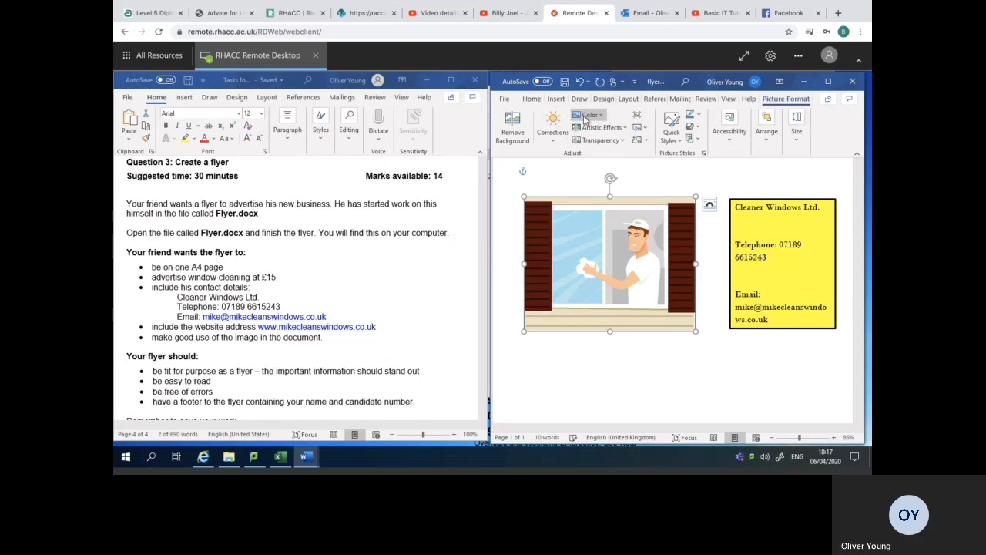
{"action": "left_click", "coordinate": [826, 82]}
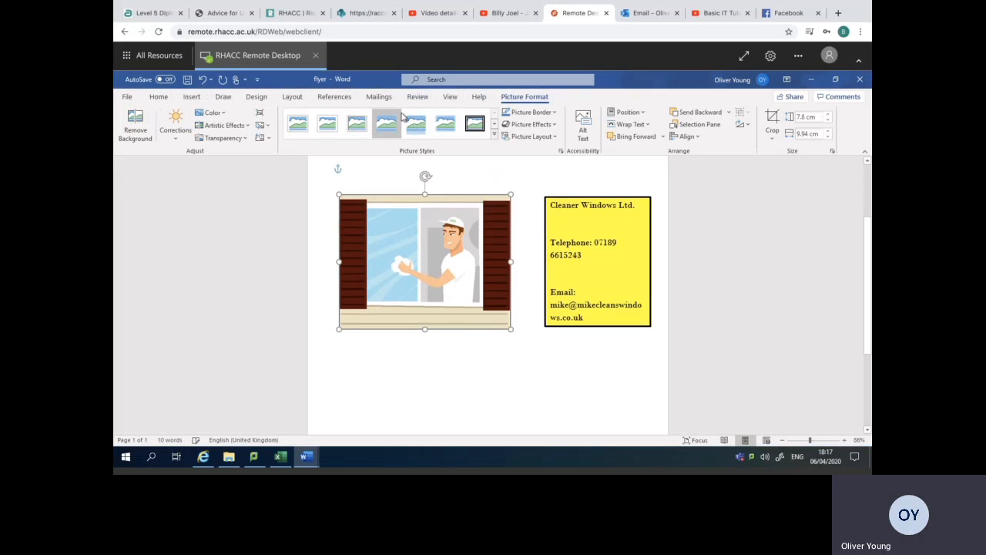
{"action": "left_click", "coordinate": [554, 113]}
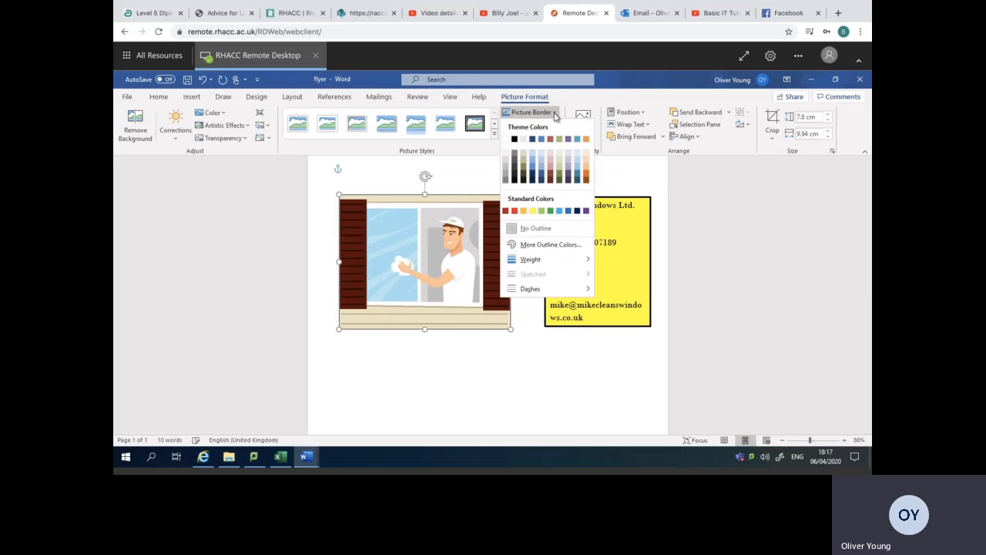
{"action": "left_click", "coordinate": [494, 136]}
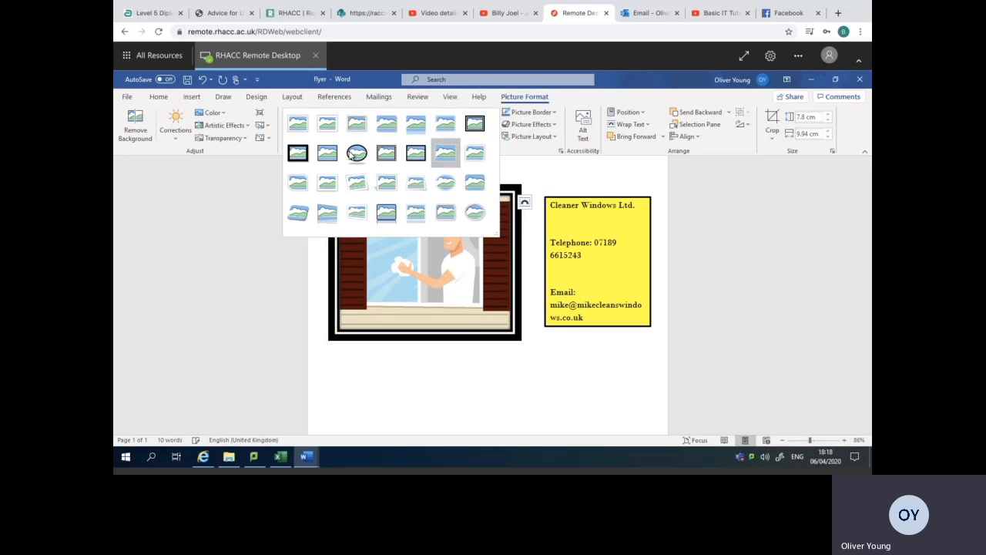
{"action": "left_click", "coordinate": [417, 156]}
{"action": "left_click", "coordinate": [510, 350]}
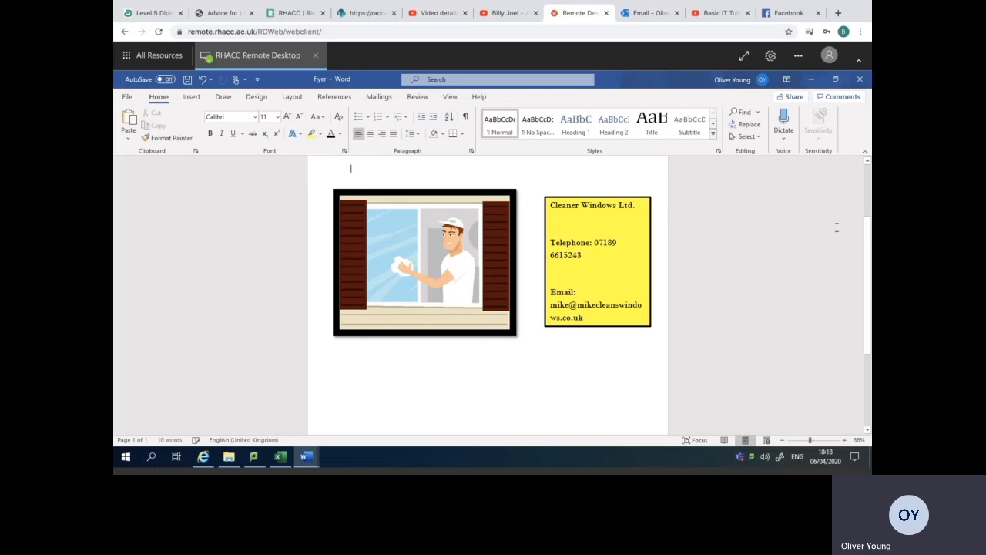
Make the "Window cleaning" heading bold and look over the whole page.
{"action": "scroll", "coordinate": [869, 249], "scroll_direction": "up", "scroll_amount": 2}
{"action": "left_click_drag", "start_coordinate": [870, 215], "coordinate": [871, 216]}
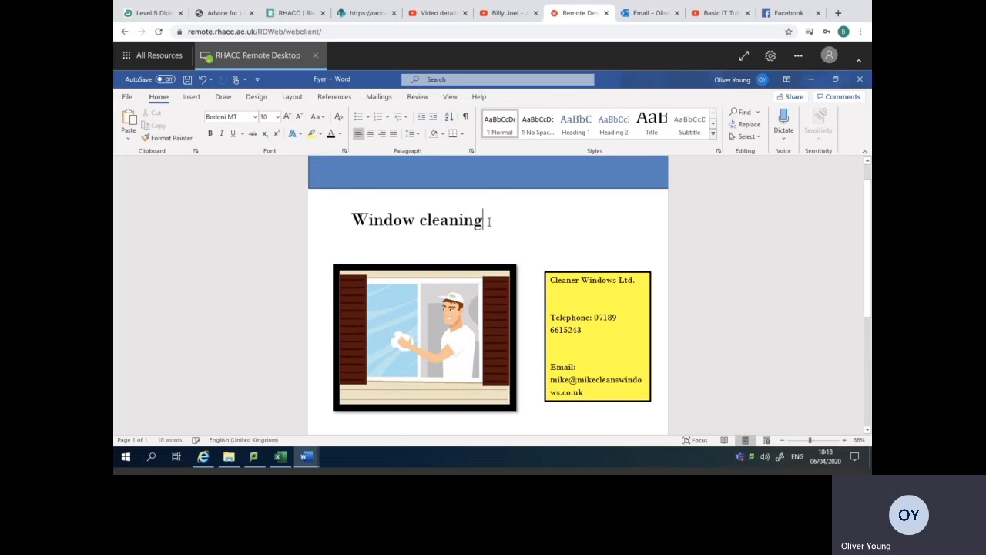
{"action": "triple_click", "coordinate": [377, 221]}
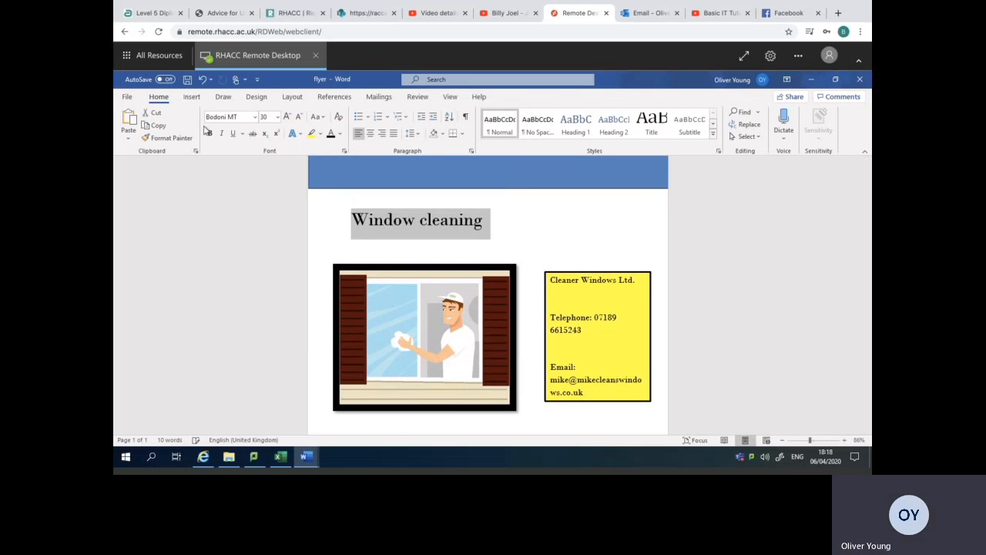
{"action": "left_click", "coordinate": [462, 293]}
{"action": "left_click_drag", "start_coordinate": [867, 266], "coordinate": [866, 375]}
{"action": "left_click_drag", "start_coordinate": [871, 322], "coordinate": [860, 212]}
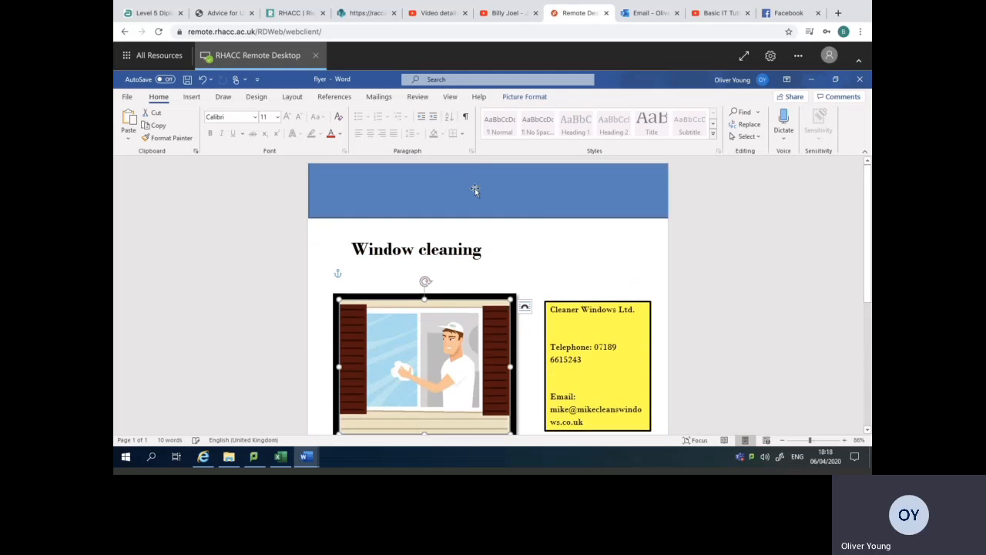
Add a ½ pt Shadow page border around the whole flyer document.
{"action": "left_click", "coordinate": [222, 99]}
{"action": "left_click", "coordinate": [258, 97]}
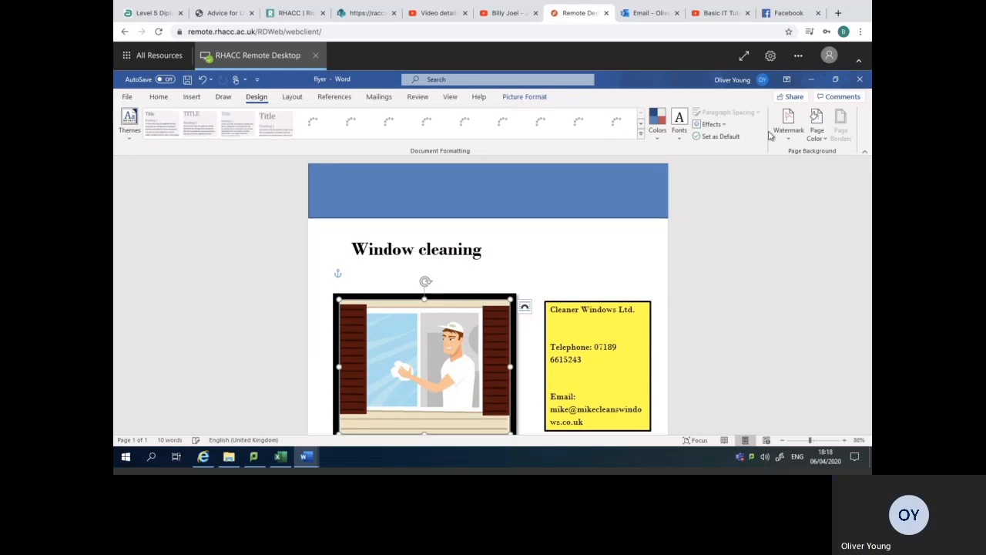
{"action": "left_click", "coordinate": [647, 249]}
{"action": "double_click", "coordinate": [647, 250]}
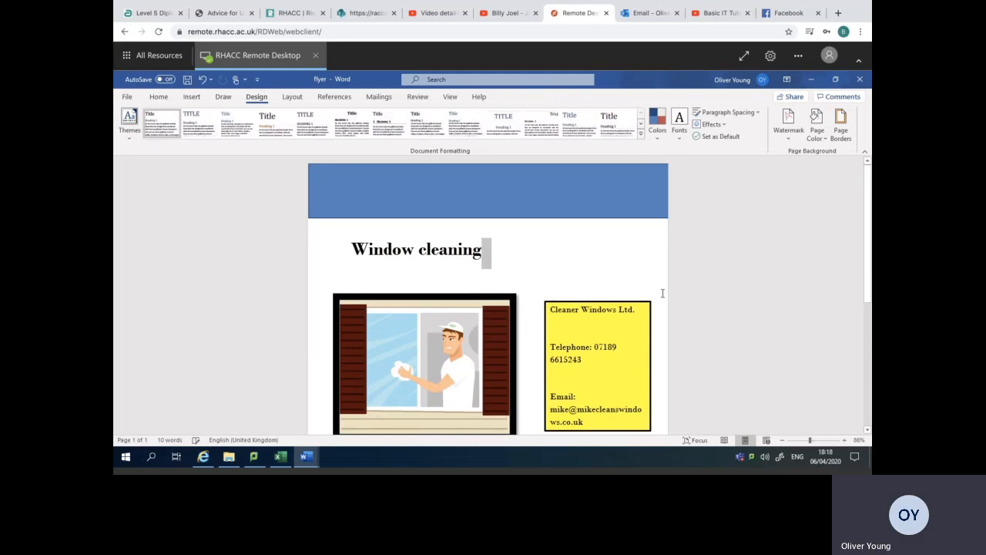
{"action": "left_click", "coordinate": [623, 302]}
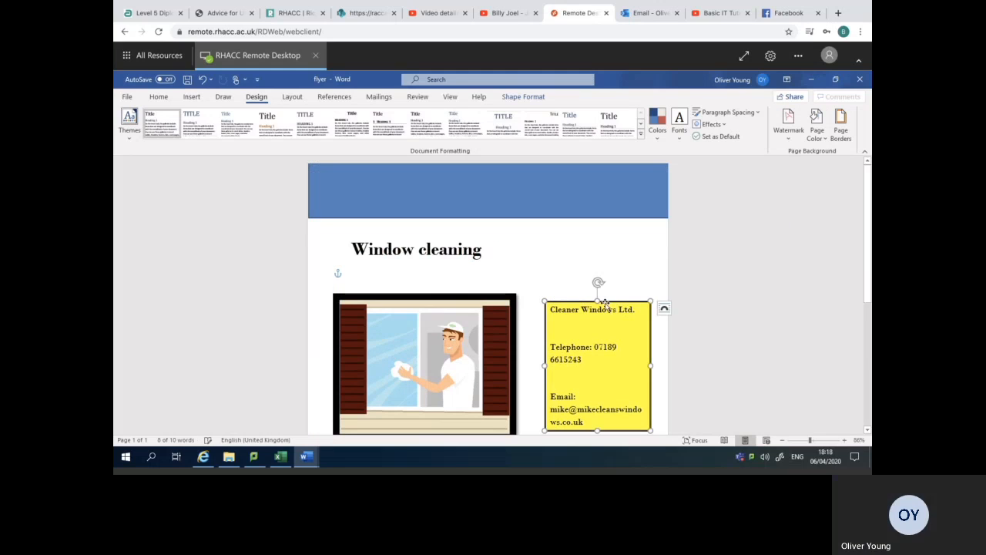
{"action": "left_click", "coordinate": [459, 320]}
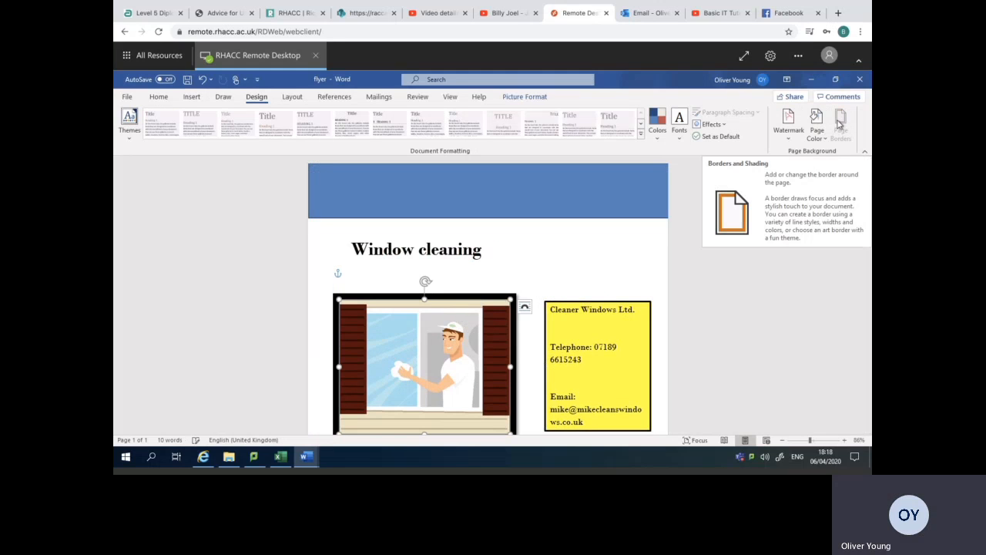
{"action": "left_click", "coordinate": [578, 262]}
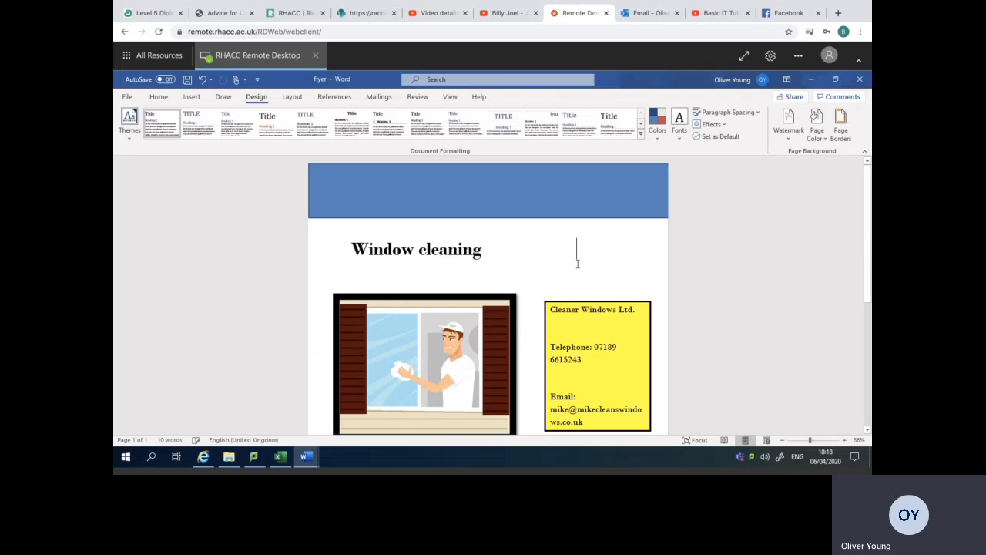
{"action": "left_click", "coordinate": [840, 127]}
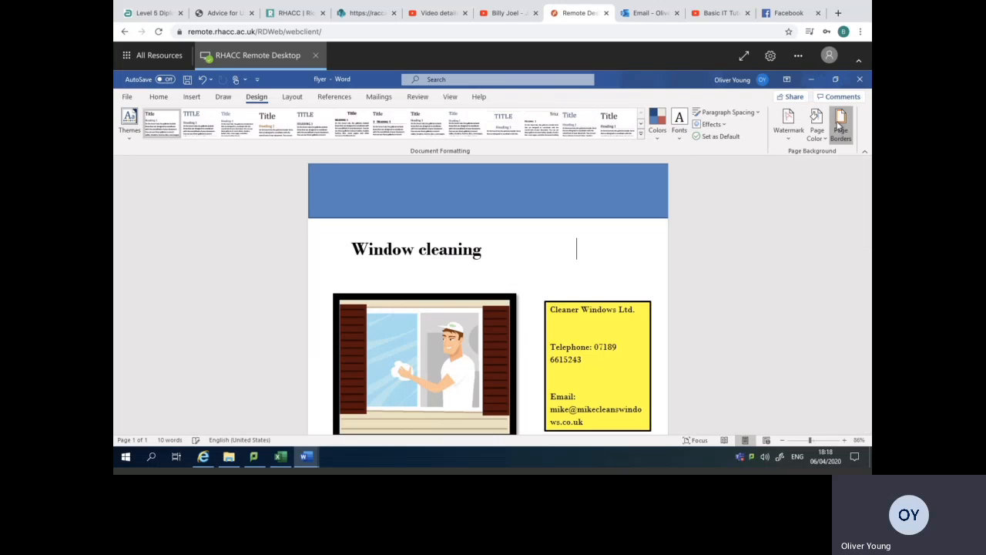
{"action": "left_click", "coordinate": [371, 223]}
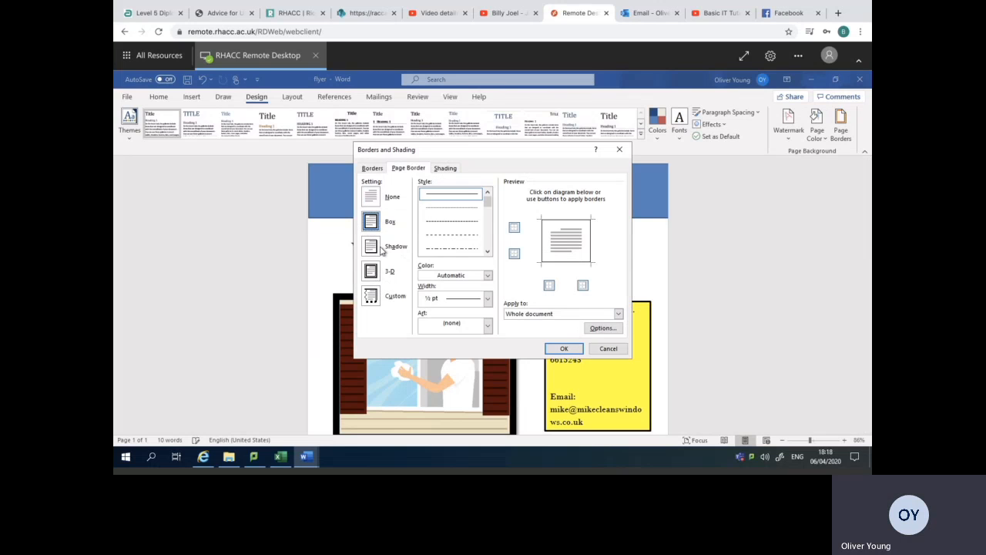
{"action": "left_click", "coordinate": [564, 348]}
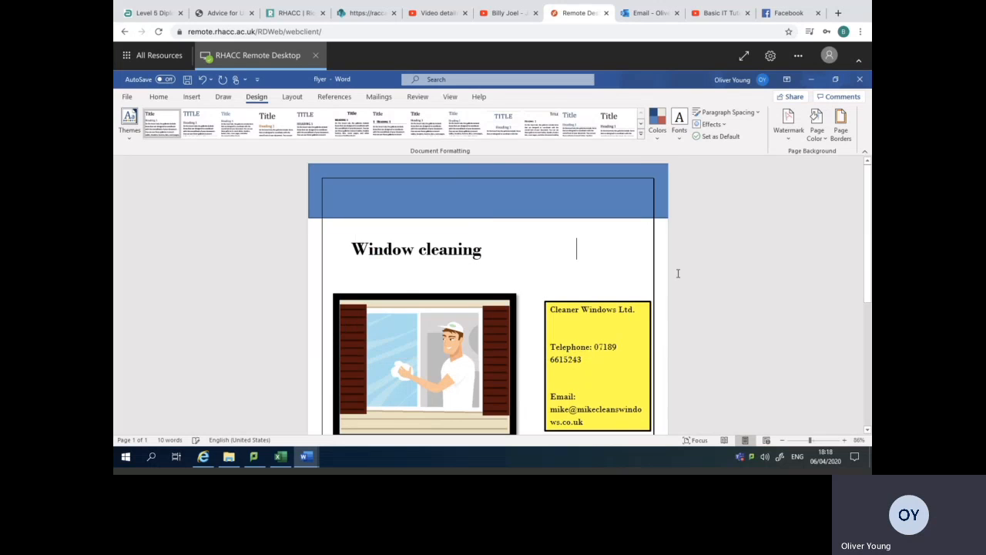
{"action": "mouse_move", "coordinate": [868, 226]}
{"action": "left_mouse_down"}
{"action": "mouse_move", "coordinate": [869, 326]}
{"action": "mouse_move", "coordinate": [865, 236]}
{"action": "left_mouse_up"}
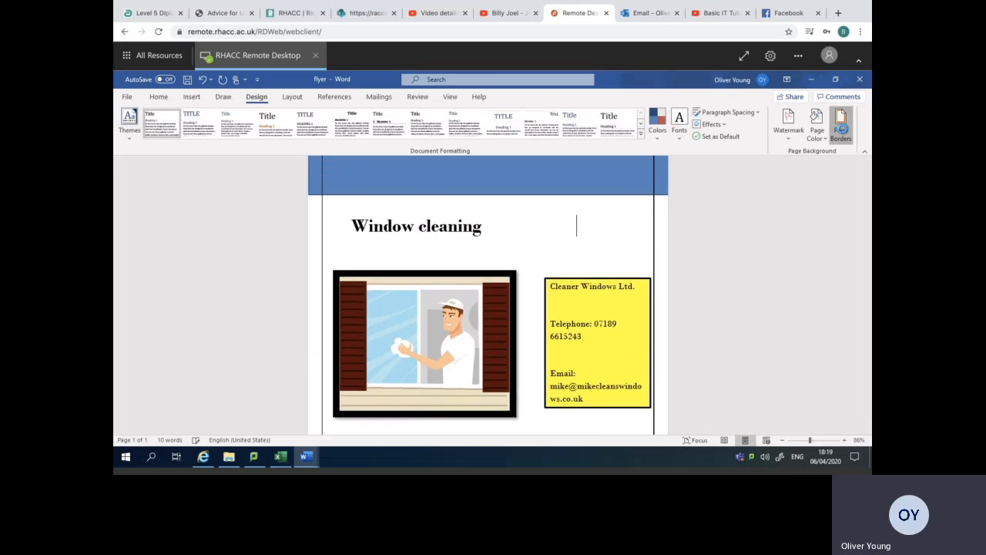
Change the page border to the Box setting, and remove the border from the whole document.
{"action": "left_click", "coordinate": [840, 125]}
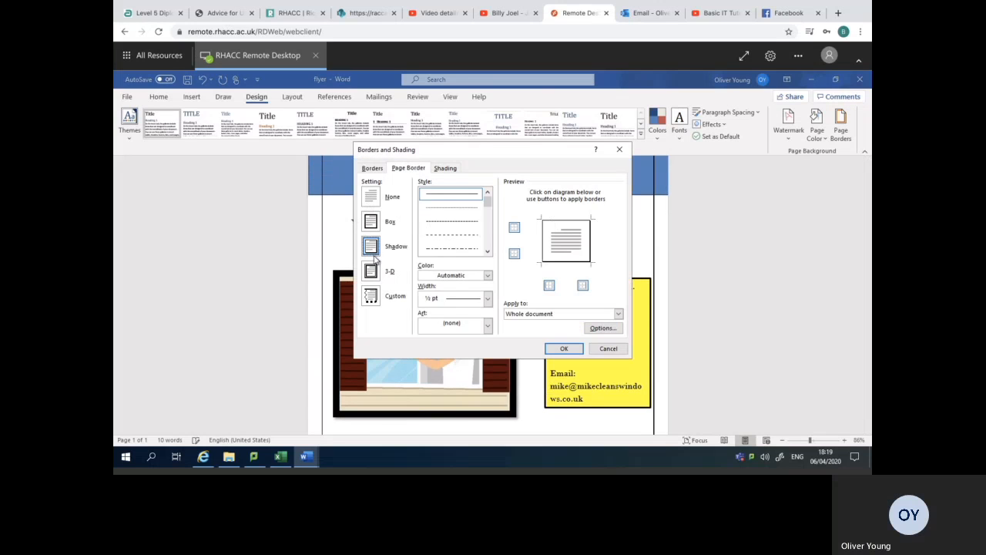
{"action": "left_click", "coordinate": [561, 348]}
{"action": "left_click", "coordinate": [841, 125]}
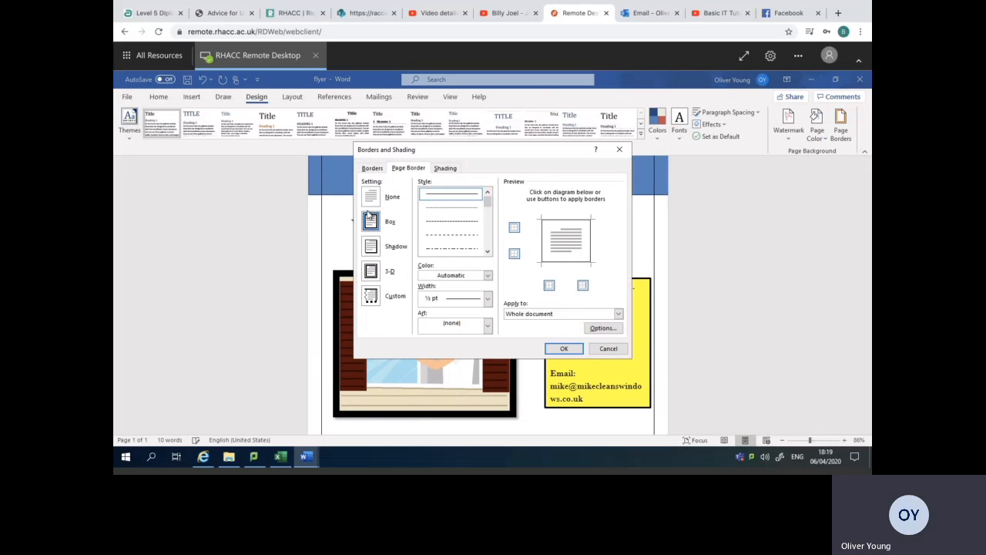
{"action": "left_click", "coordinate": [372, 198]}
{"action": "left_click", "coordinate": [563, 348]}
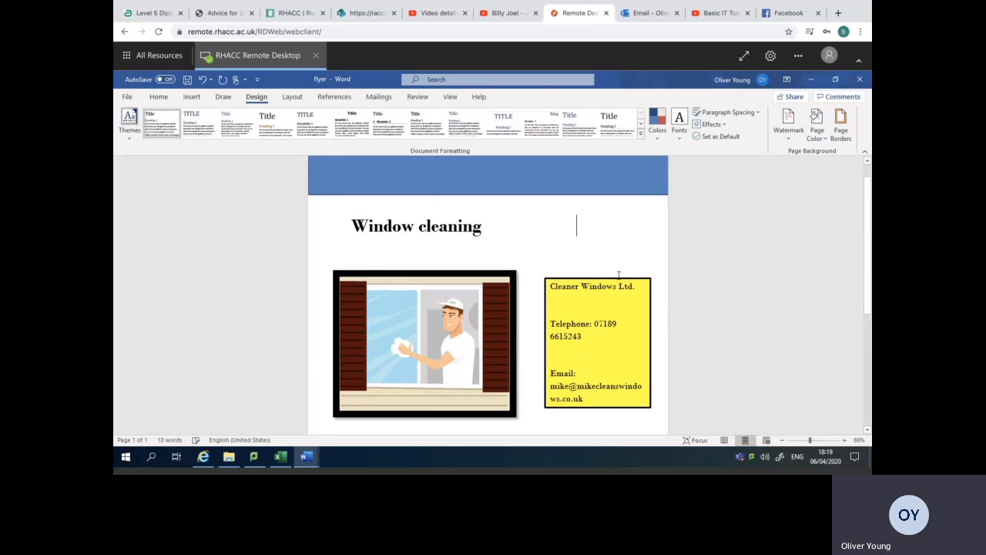
Extend the yellow contact box's upper and lower edges to line up with the framed picture.
{"action": "scroll", "coordinate": [861, 200], "scroll_direction": "down", "scroll_amount": 5}
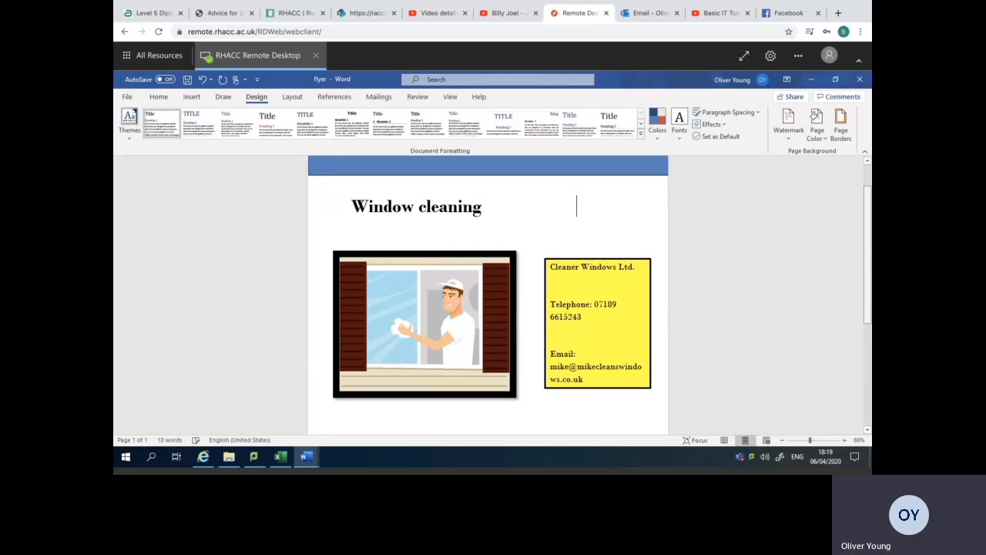
{"action": "scroll", "coordinate": [782, 286], "scroll_direction": "up", "scroll_amount": 3}
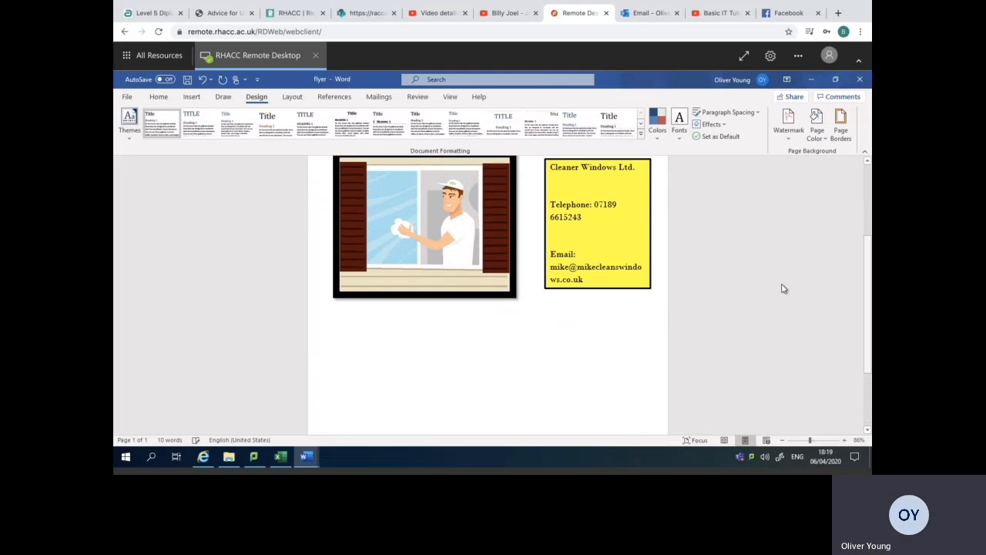
{"action": "left_click", "coordinate": [621, 288]}
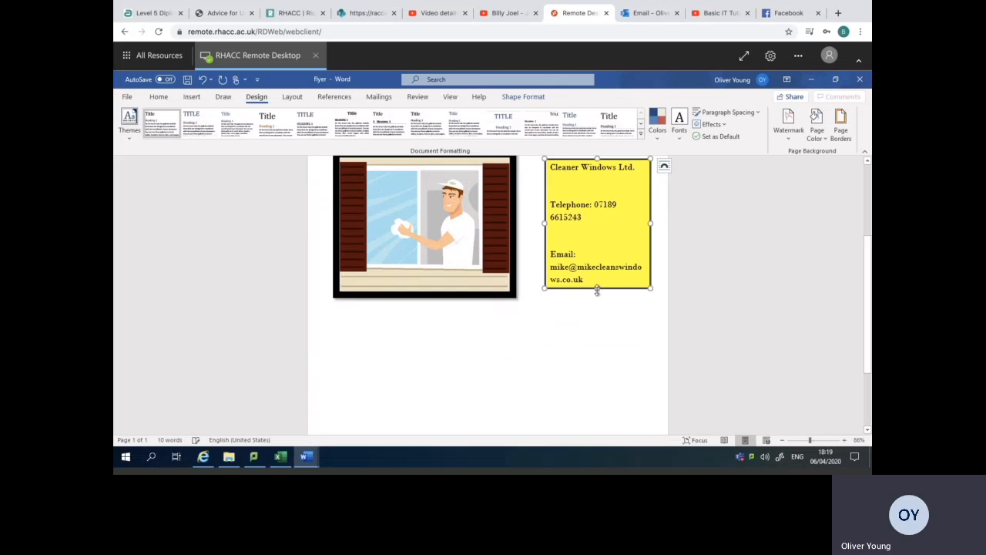
{"action": "left_click_drag", "start_coordinate": [597, 300], "coordinate": [595, 297]}
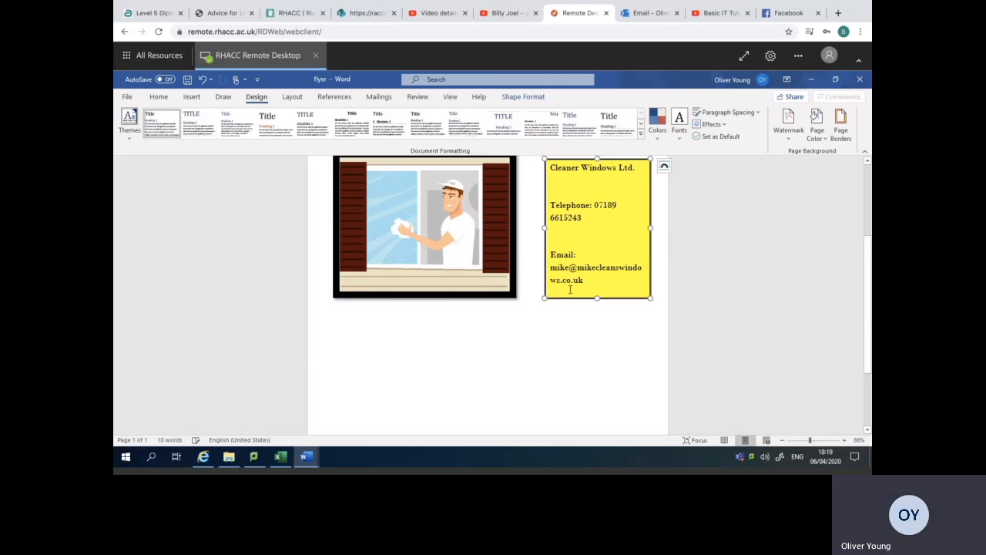
{"action": "scroll", "coordinate": [539, 269], "scroll_direction": "up", "scroll_amount": 1}
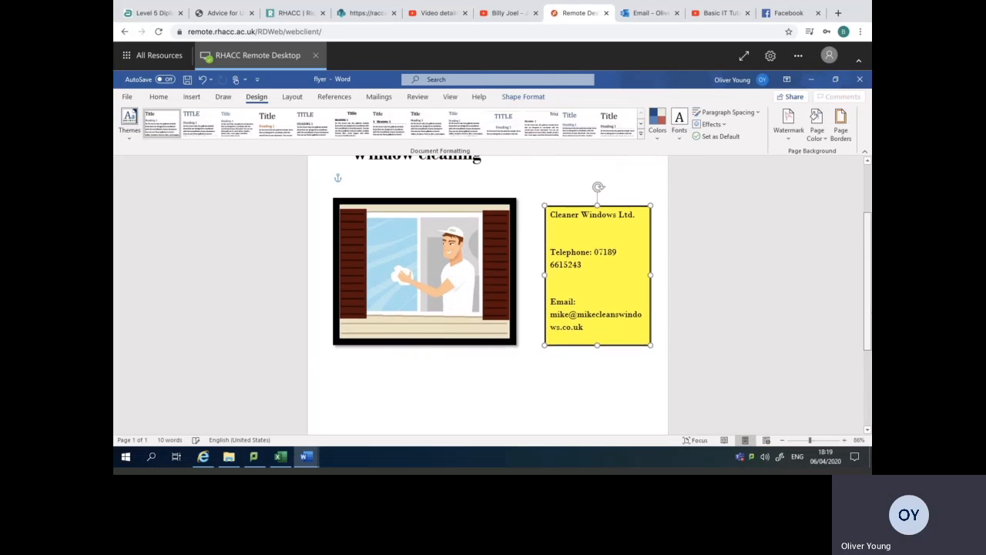
{"action": "left_click_drag", "start_coordinate": [597, 202], "coordinate": [598, 198]}
{"action": "left_click", "coordinate": [585, 182]}
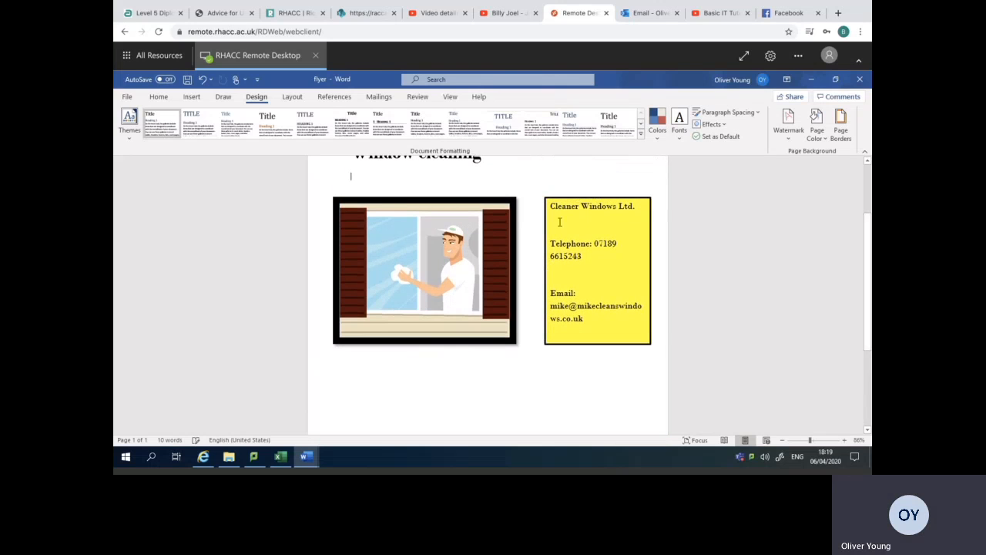
Look over the whole flyer from the header banner to the website footer, checking the alignment of picture and contact box.
{"action": "scroll", "coordinate": [869, 216], "scroll_direction": "up", "scroll_amount": 2}
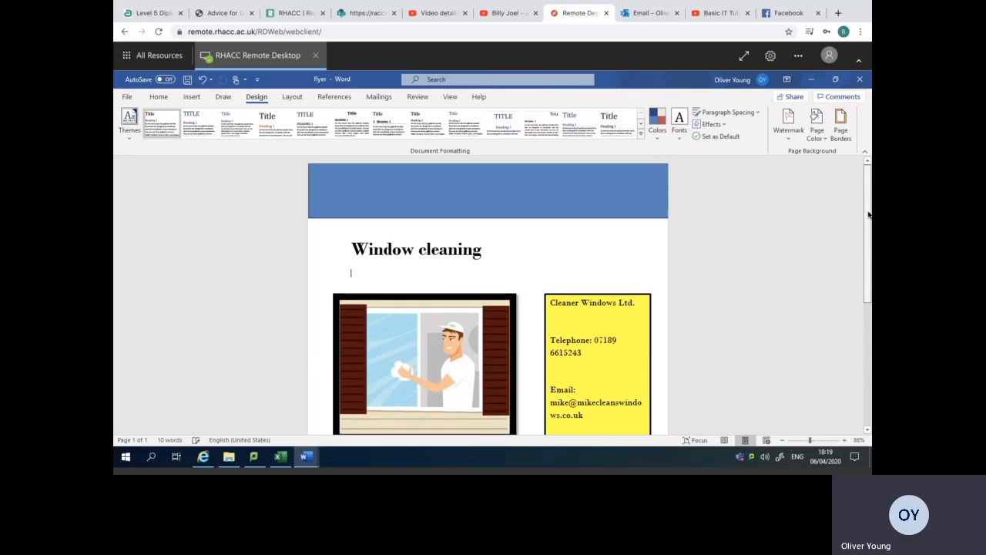
{"action": "scroll", "coordinate": [868, 232], "scroll_direction": "down", "scroll_amount": 5}
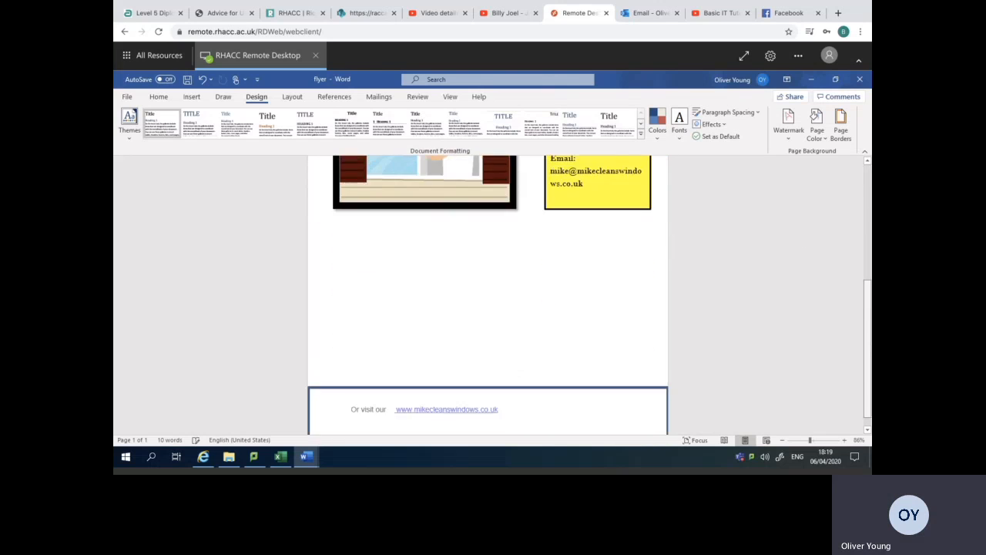
{"action": "scroll", "coordinate": [589, 295], "scroll_direction": "up", "scroll_amount": 2}
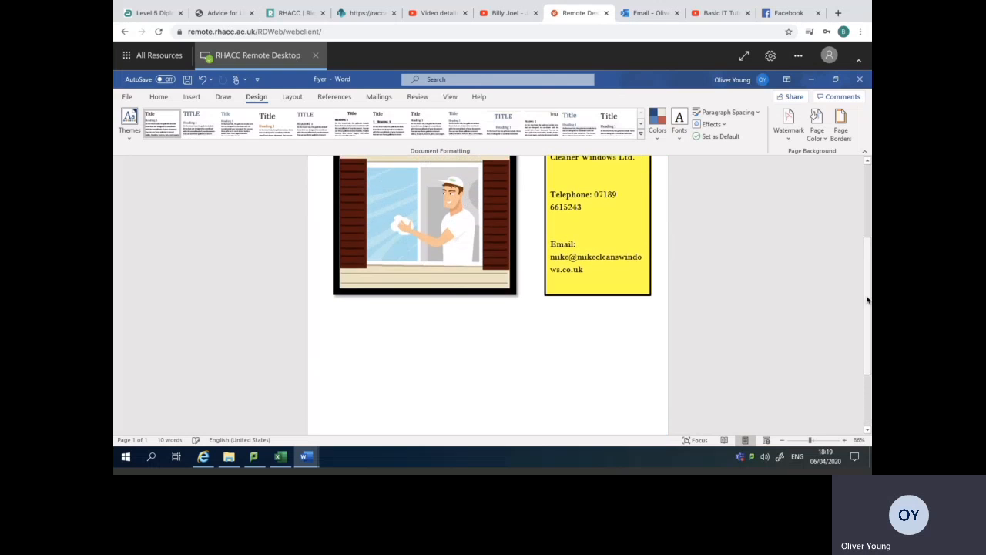
{"action": "scroll", "coordinate": [869, 293], "scroll_direction": "up", "scroll_amount": 1}
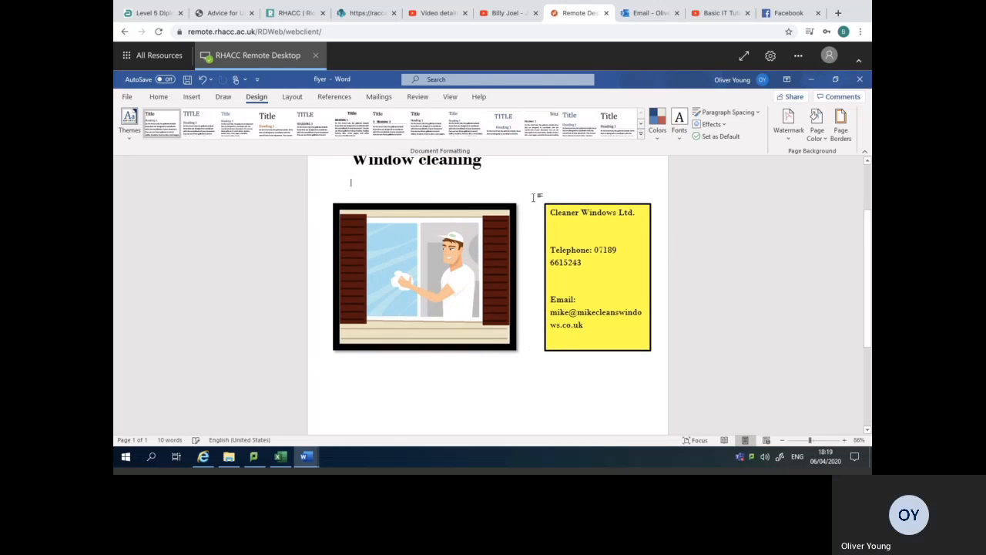
{"action": "scroll", "coordinate": [869, 324], "scroll_direction": "down", "scroll_amount": 1}
{"action": "scroll", "coordinate": [868, 269], "scroll_direction": "down", "scroll_amount": 2}
{"action": "scroll", "coordinate": [868, 269], "scroll_direction": "up", "scroll_amount": 4}
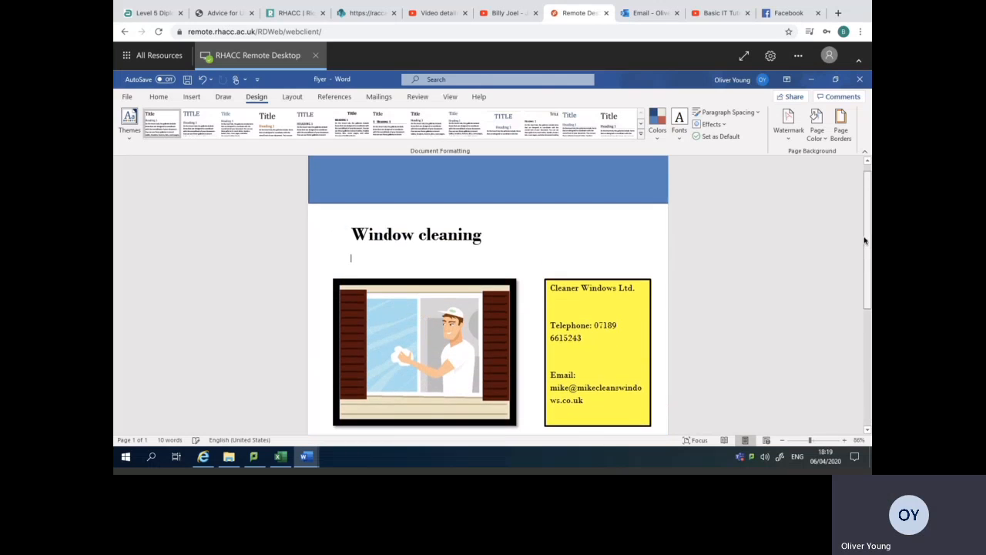
{"action": "left_click_drag", "start_coordinate": [864, 247], "coordinate": [866, 206]}
Show the flyer beside the task sheet and take the browser out of full screen.
{"action": "left_click", "coordinate": [836, 80]}
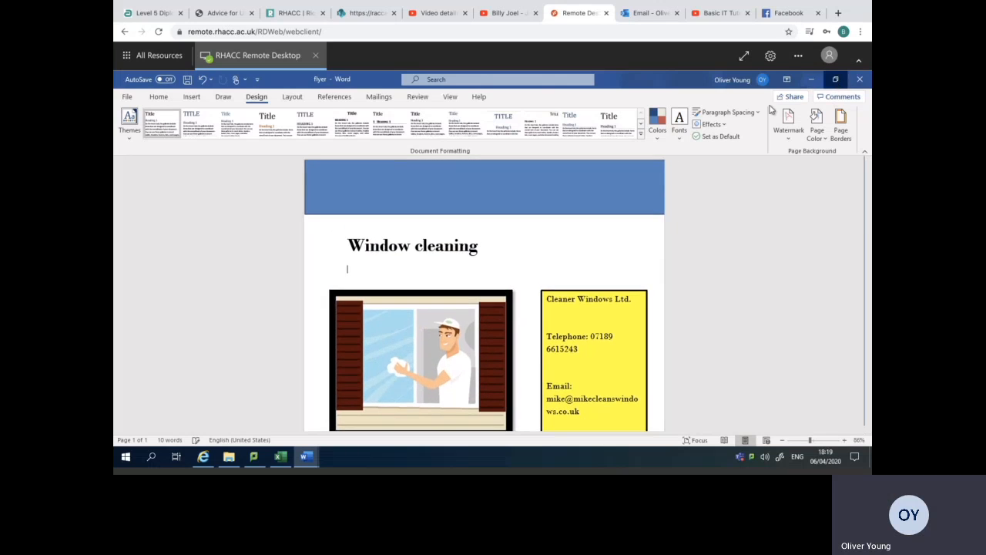
{"action": "left_click", "coordinate": [354, 275]}
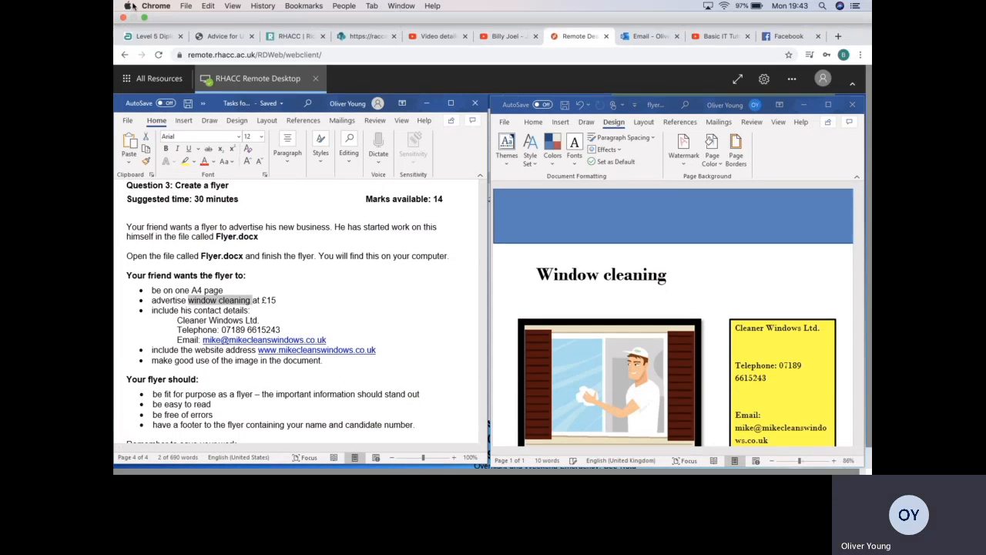
{"action": "left_click", "coordinate": [144, 18]}
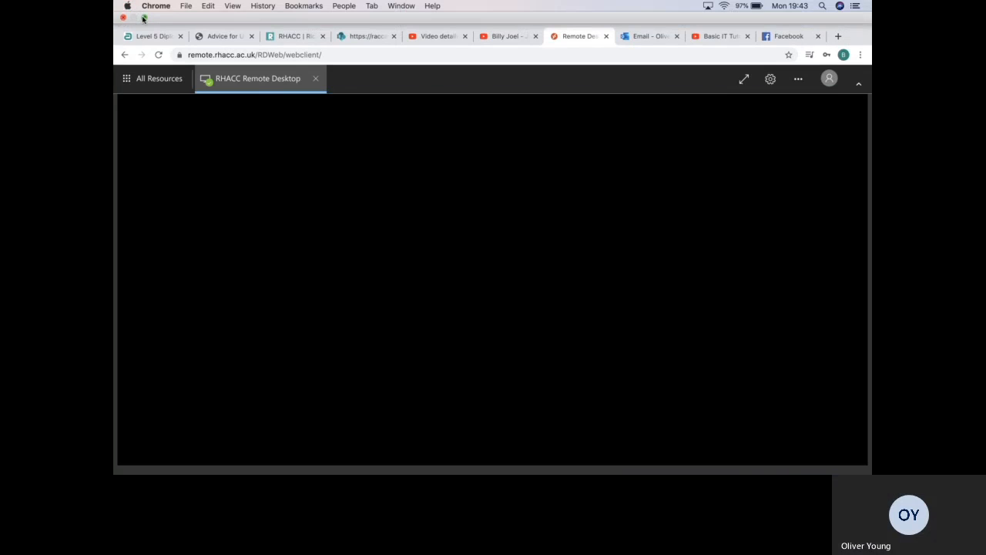